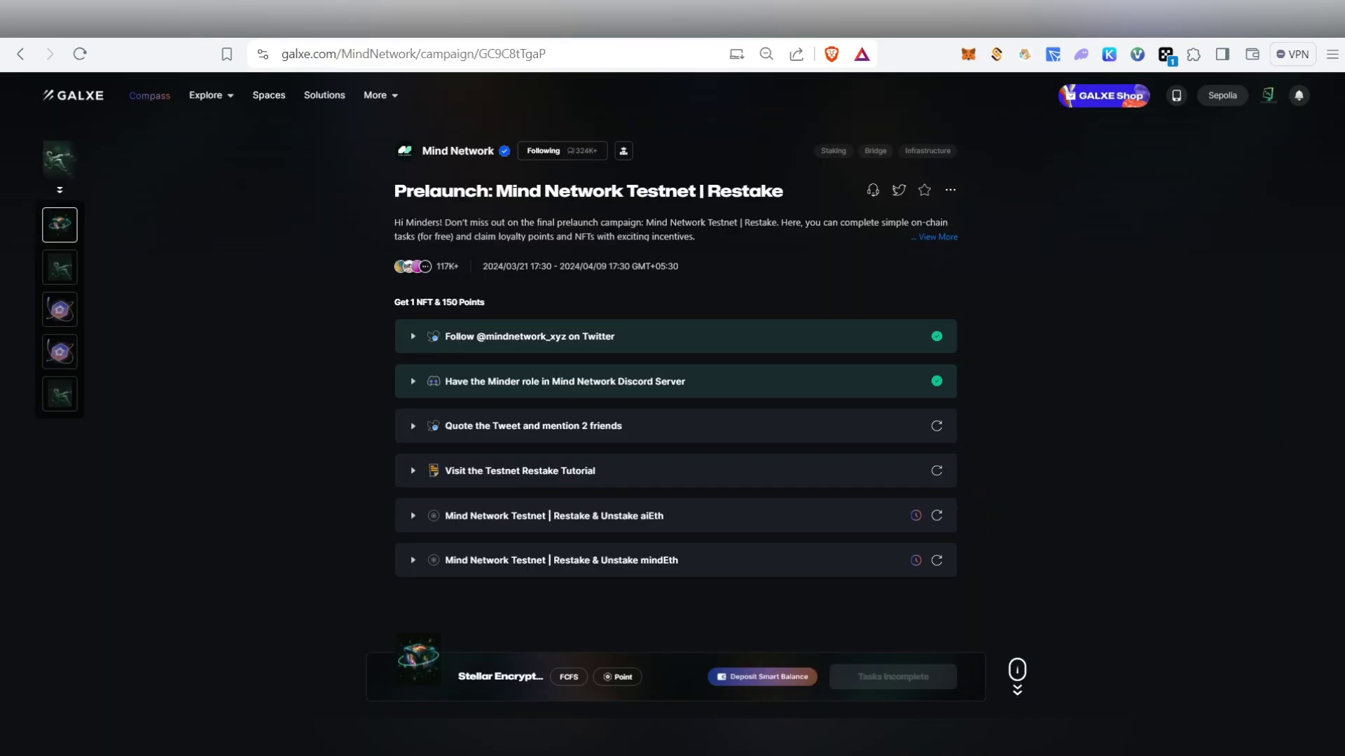
Examine the Galxe campaign for the Mind Network Testnet Restake and its Stellar Encryption NFT reward.
double_click(745, 191)
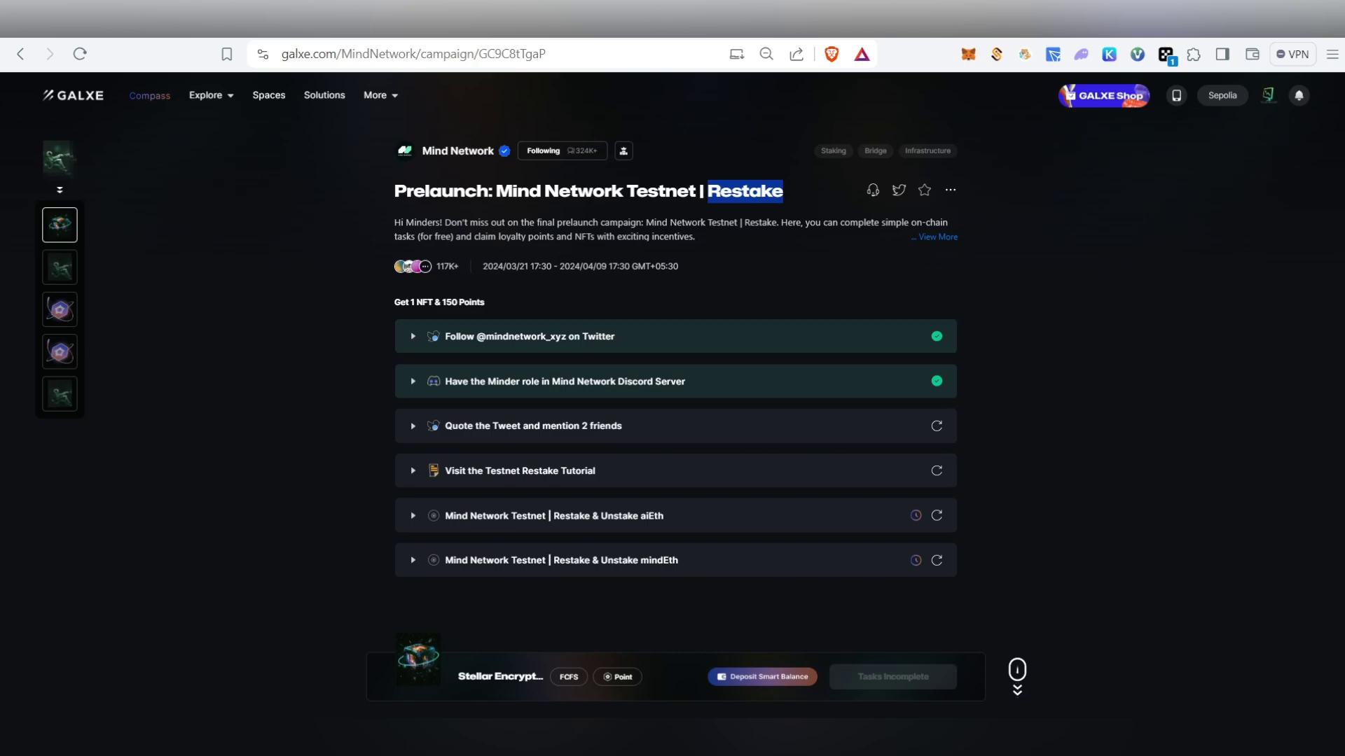
mouse_move(418, 659)
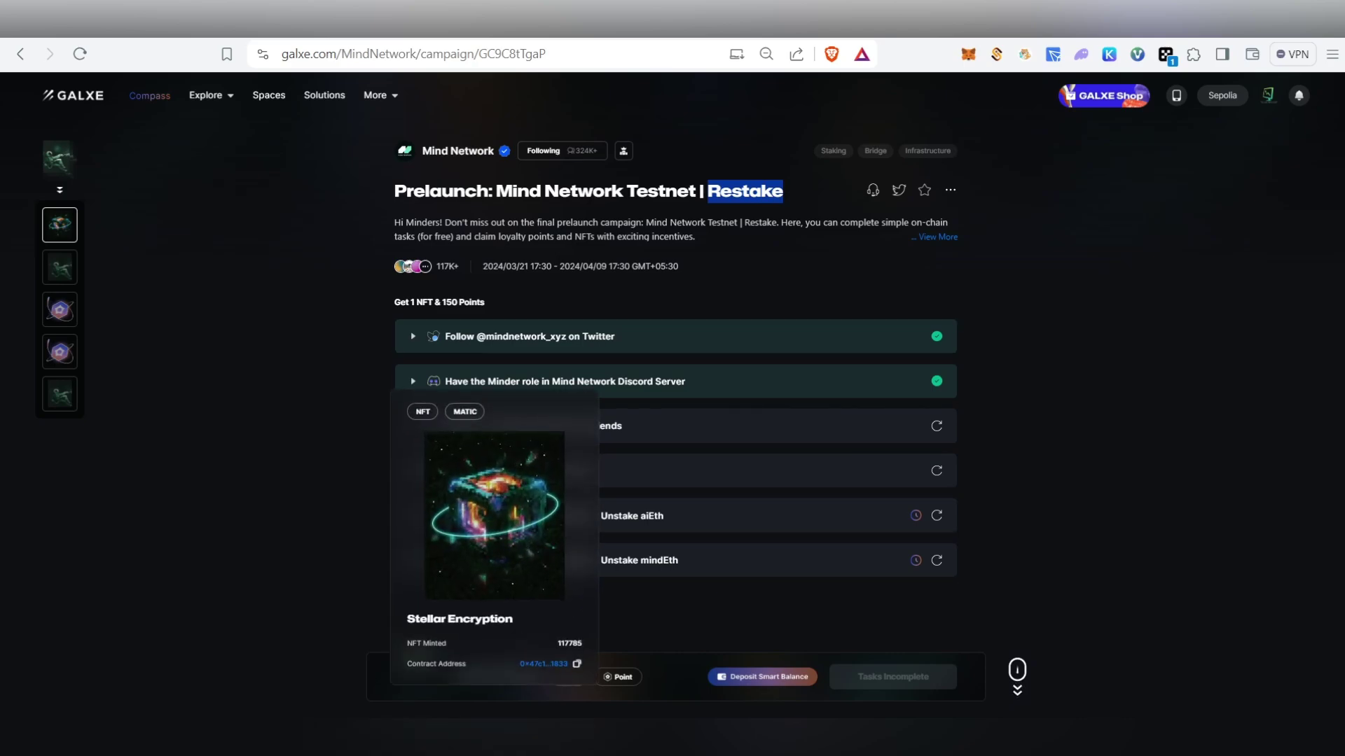
left_click(301, 546)
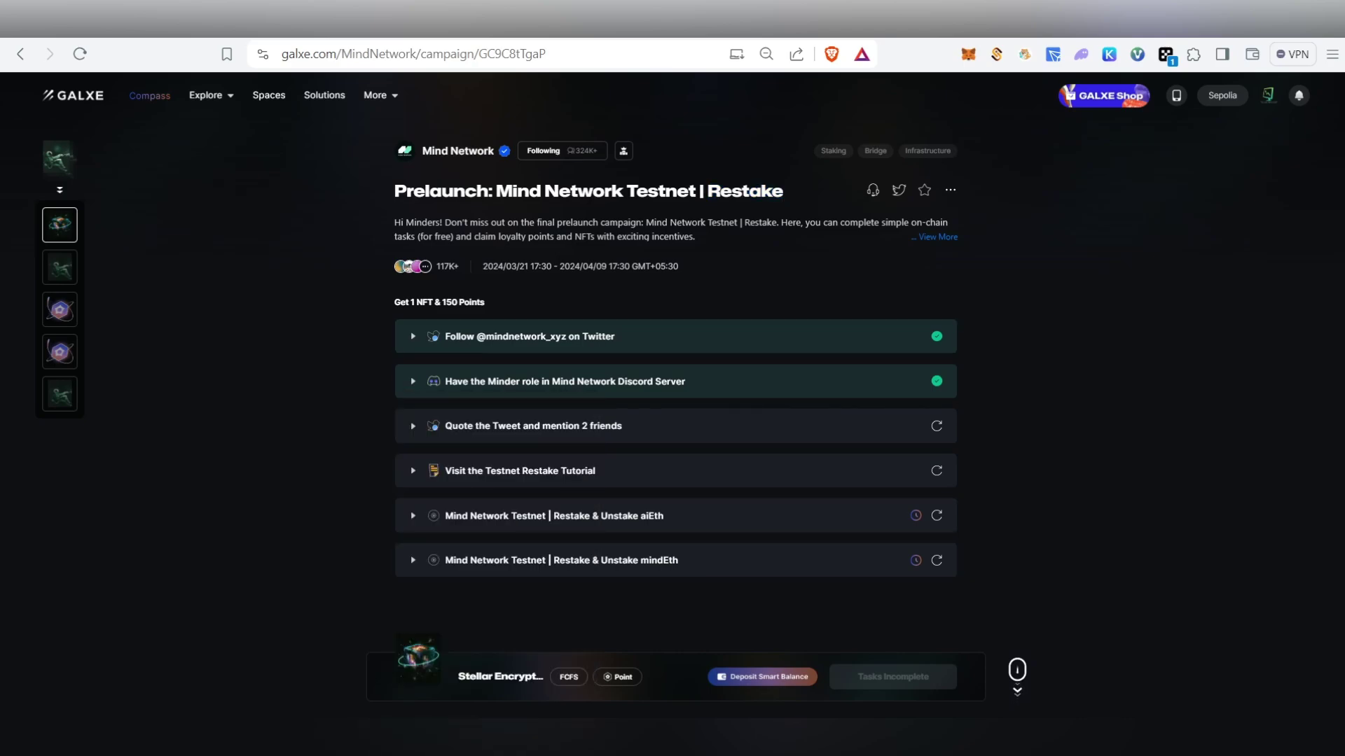
Look over the Mind Network testnet staking overview and the project's homepage with its backers.
key("ctrl+Tab")
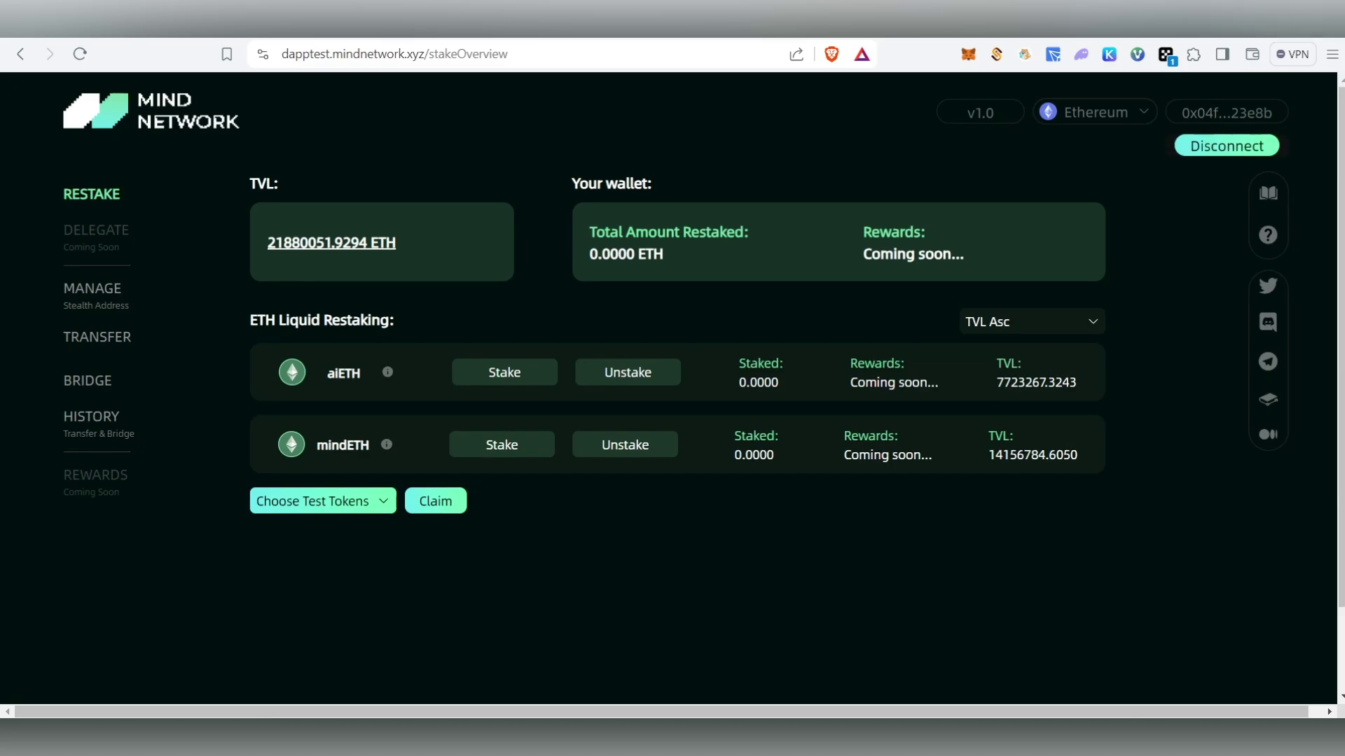
mouse_move(980, 112)
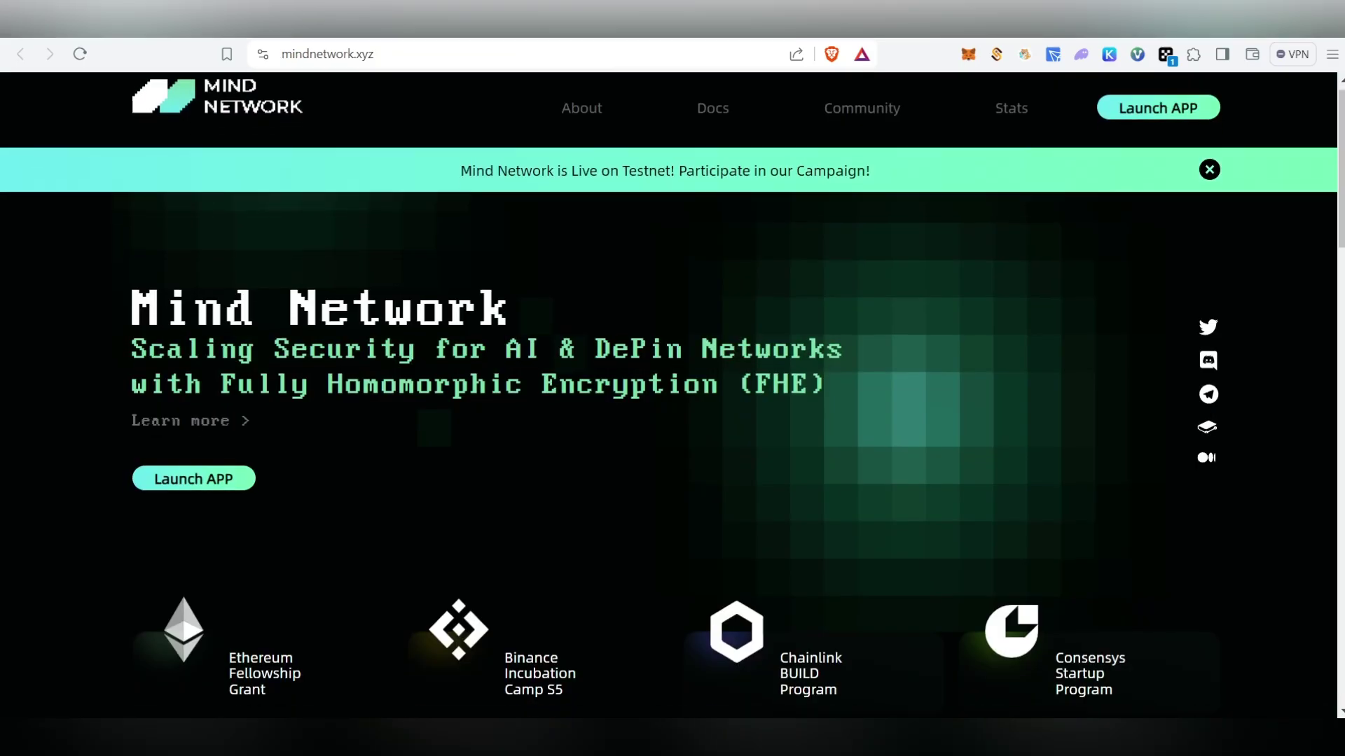
scroll(669, 393, "down", 5)
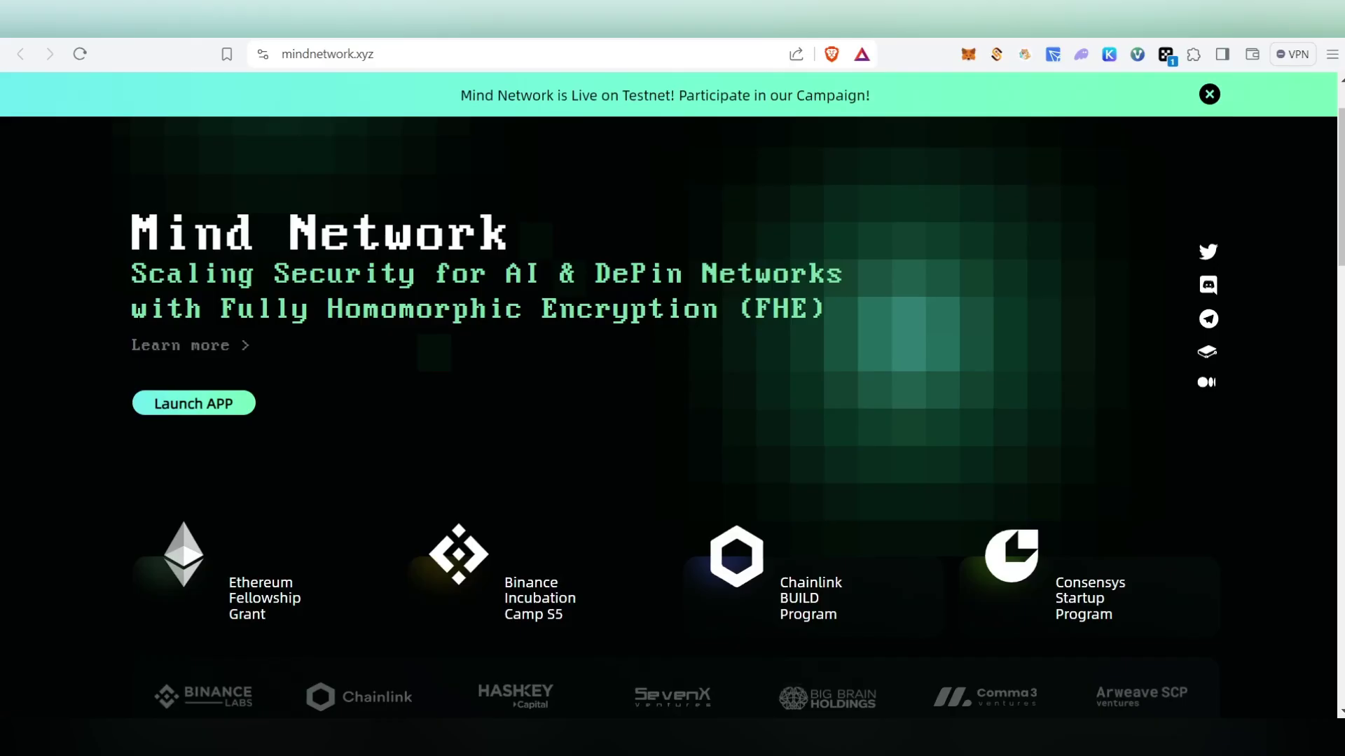
scroll(669, 396, "up", 1)
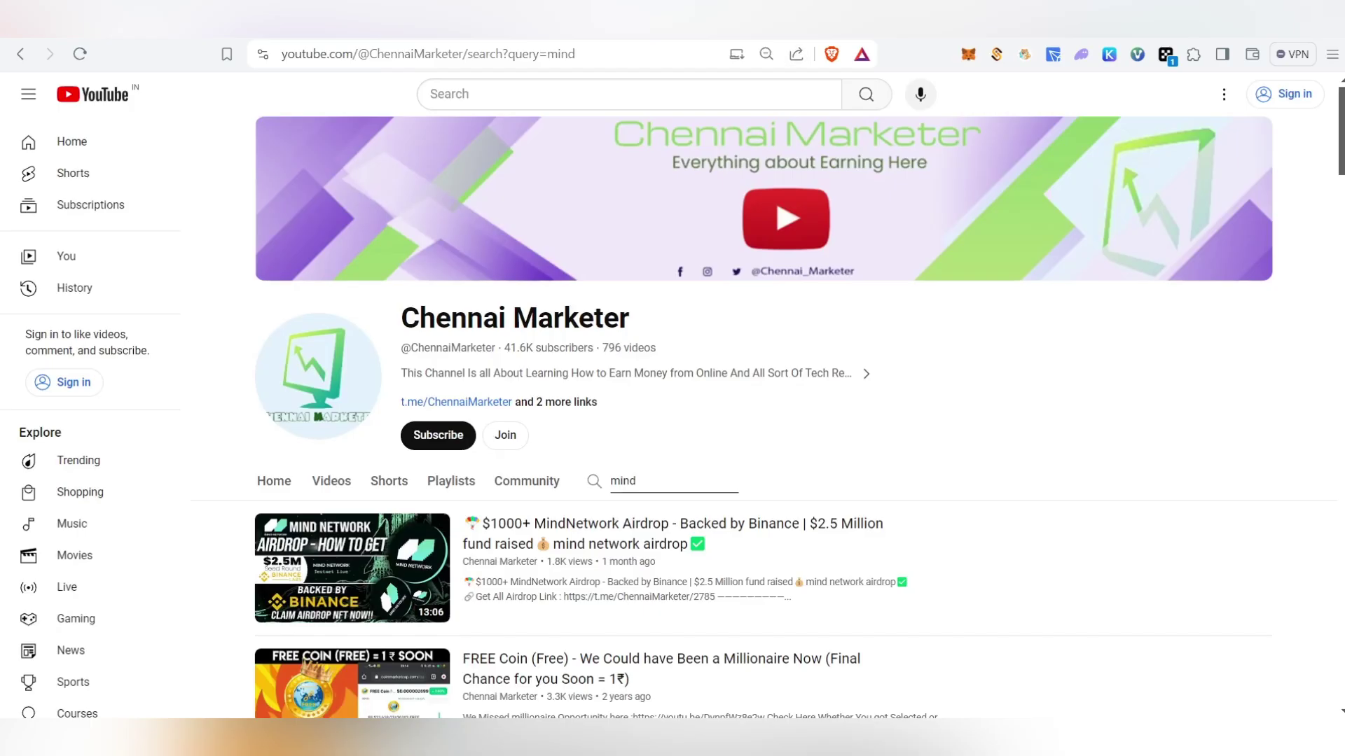
Look through the Chennai Marketer channel's latest videos on YouTube and its airdrop posts in Telegram.
left_click(274, 481)
left_click(331, 481)
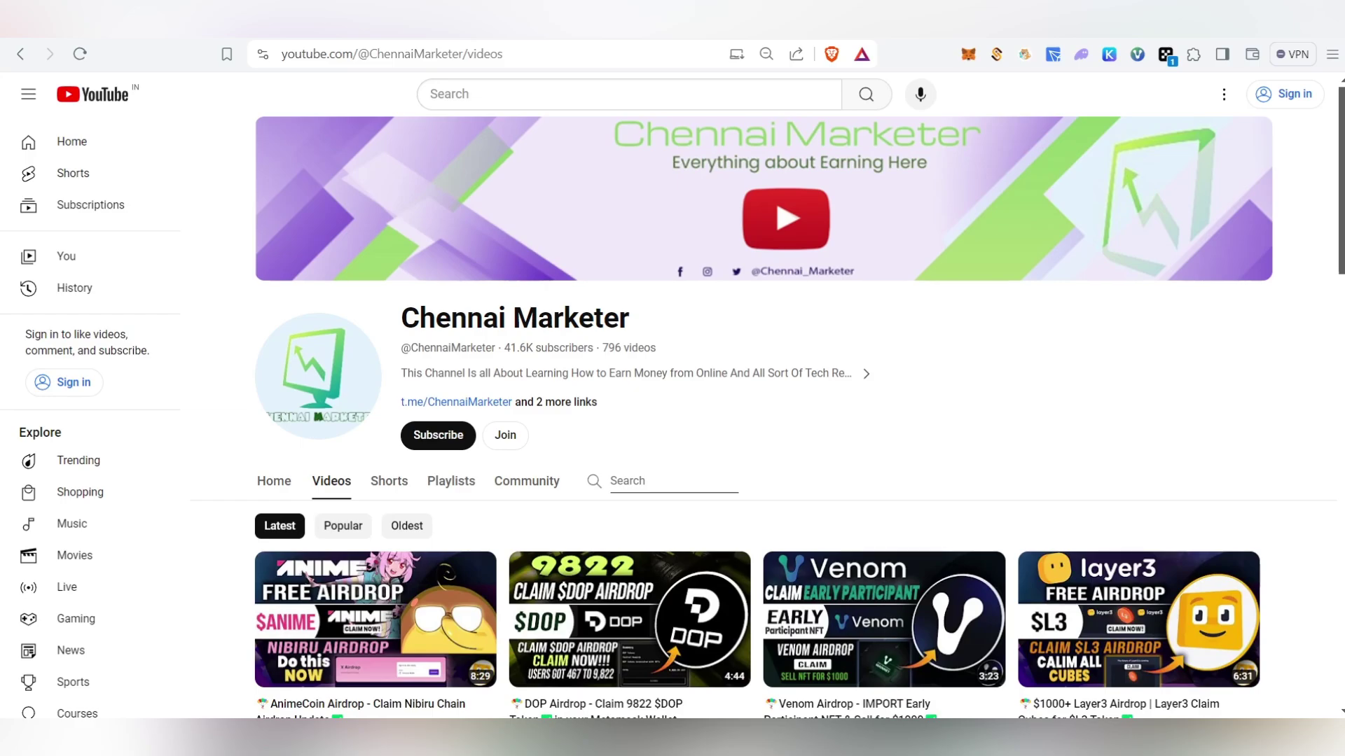
key("alt+Tab")
scroll(513, 310, "up", 3)
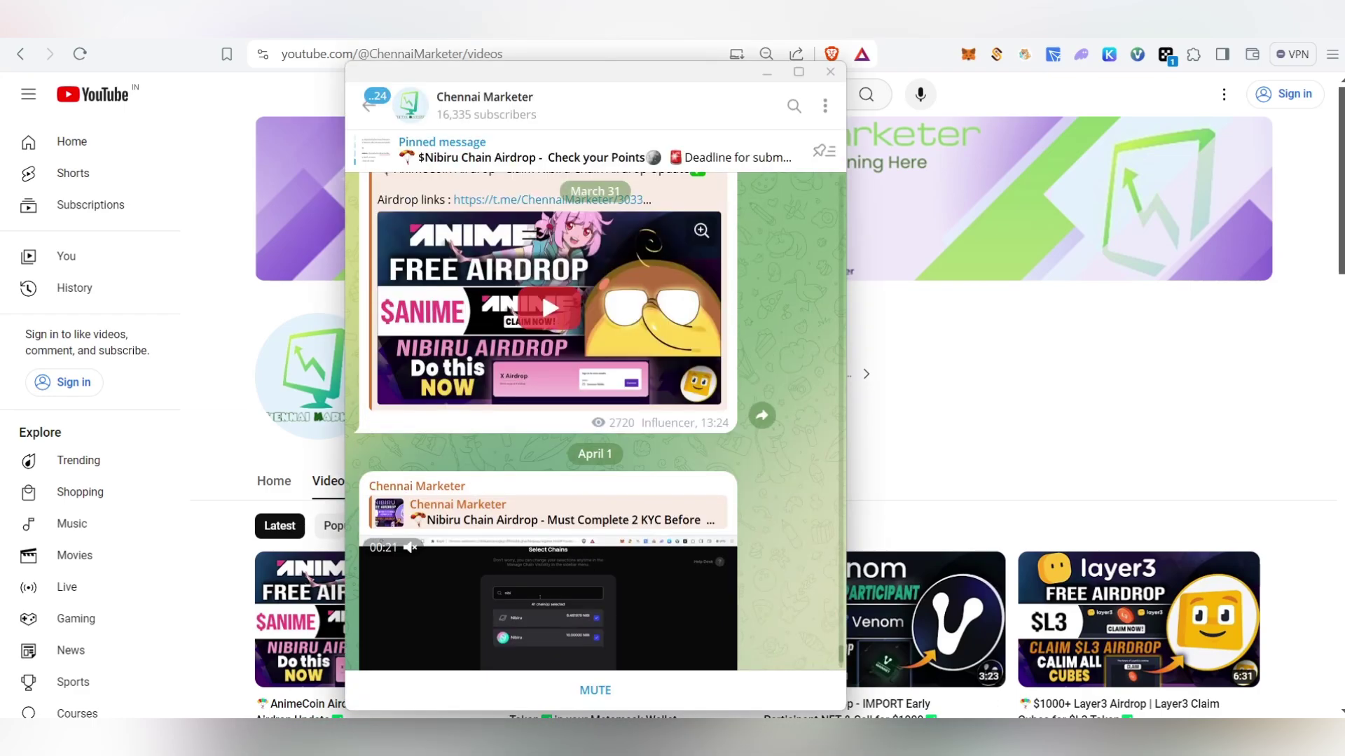
scroll(540, 288, "up", 15)
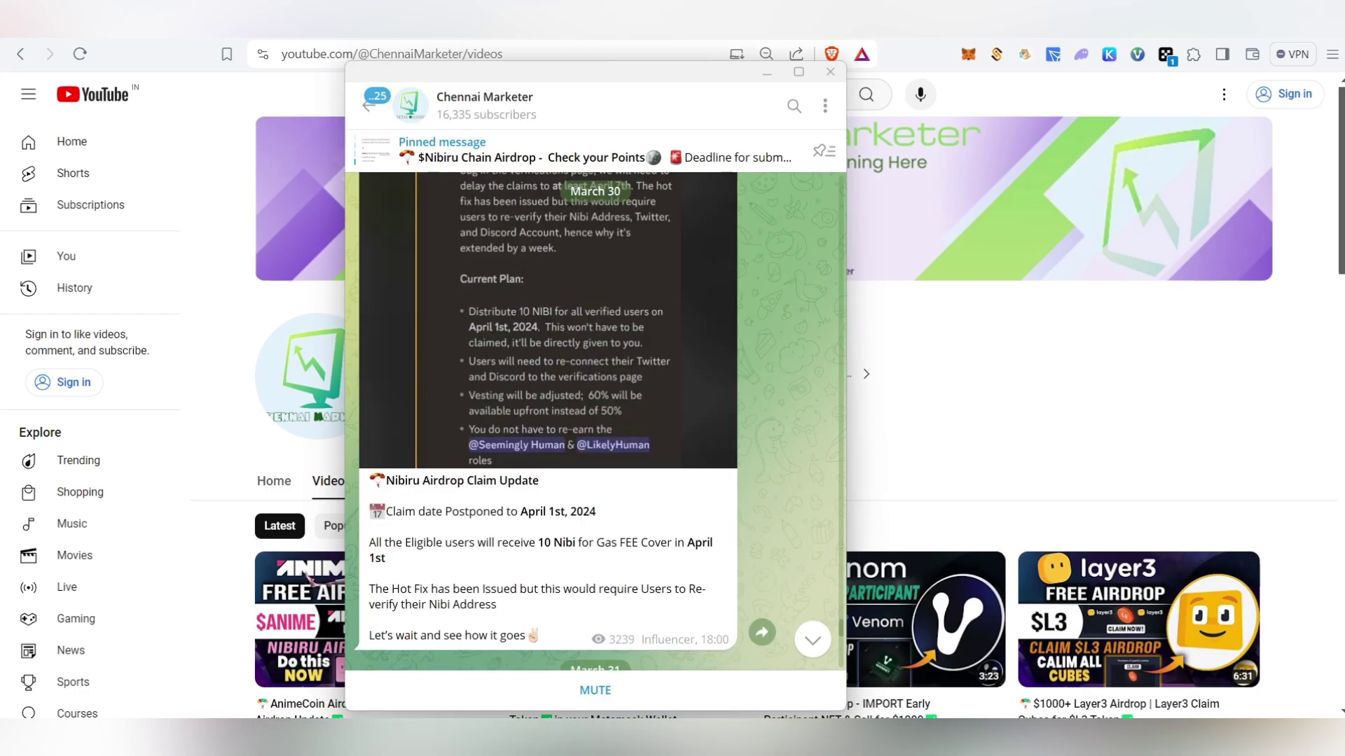
scroll(546, 421, "up", 10)
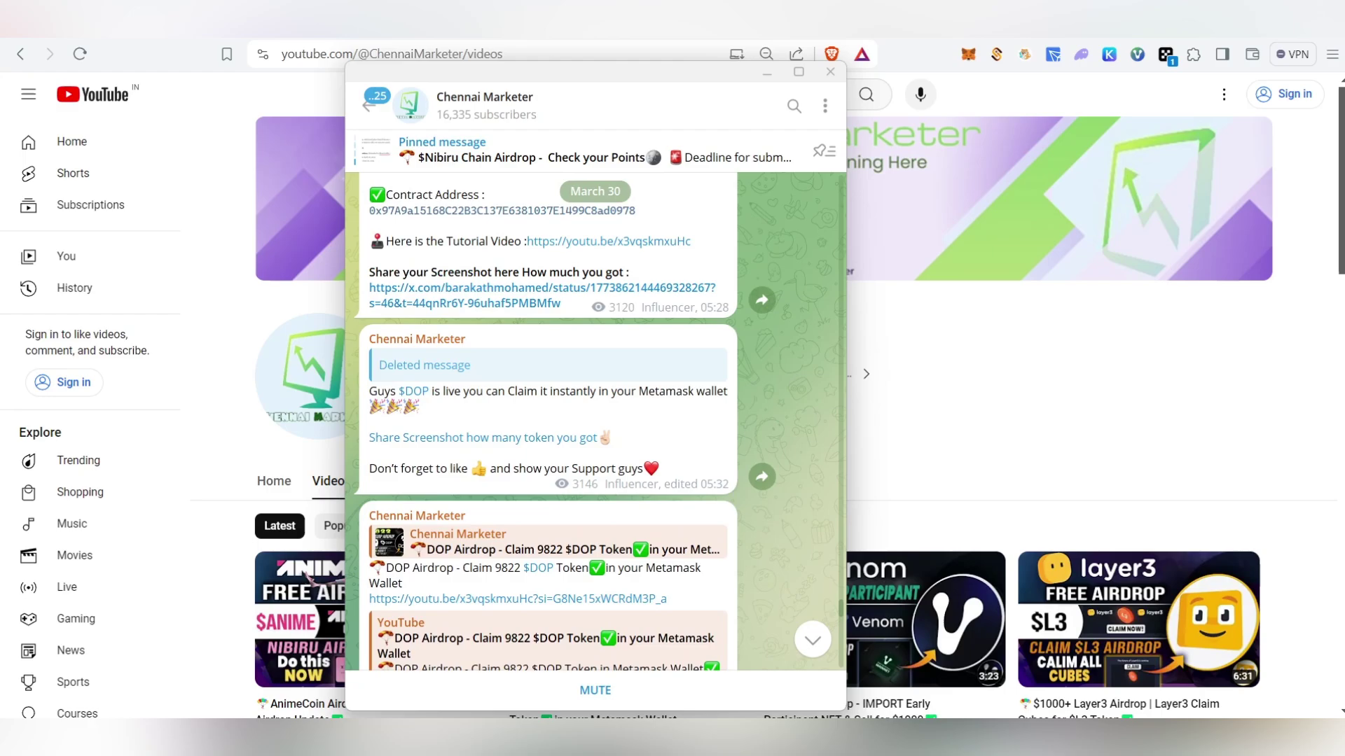
scroll(546, 420, "down", 6)
scroll(547, 421, "down", 15)
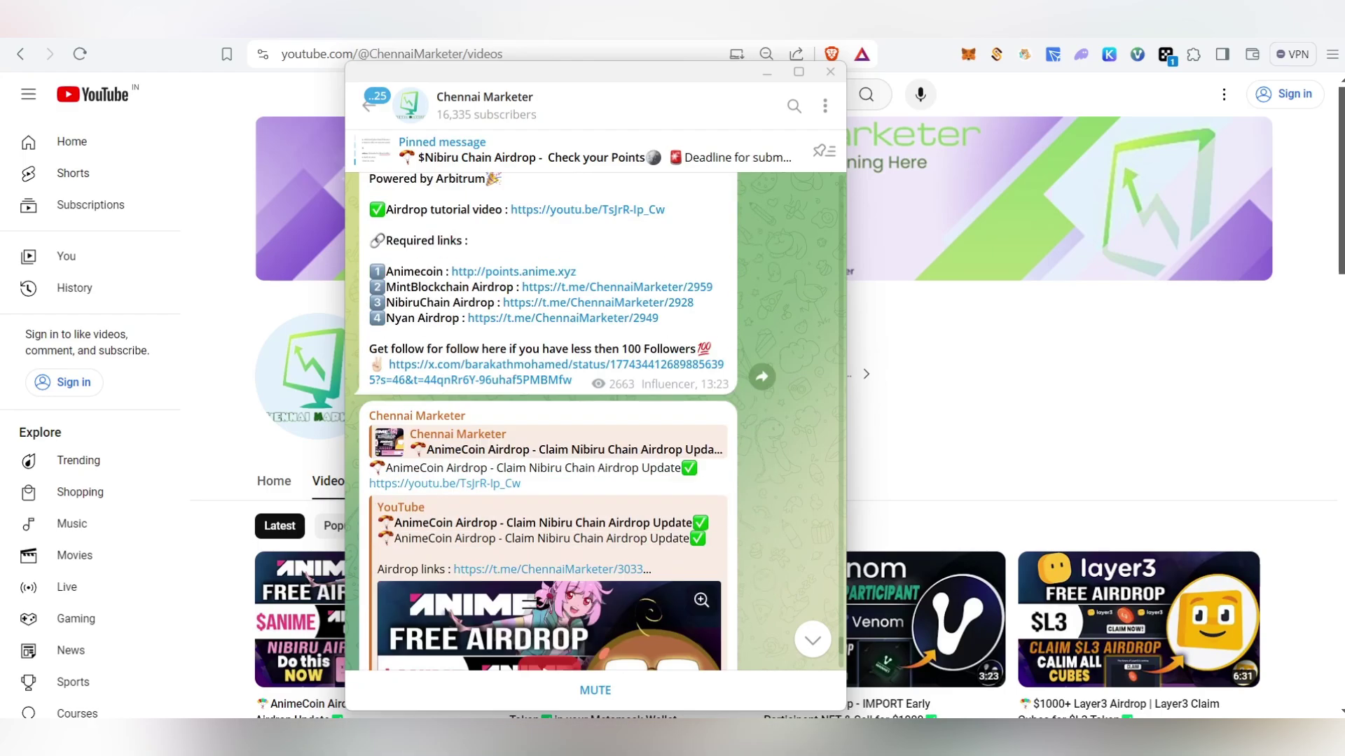
left_click(767, 72)
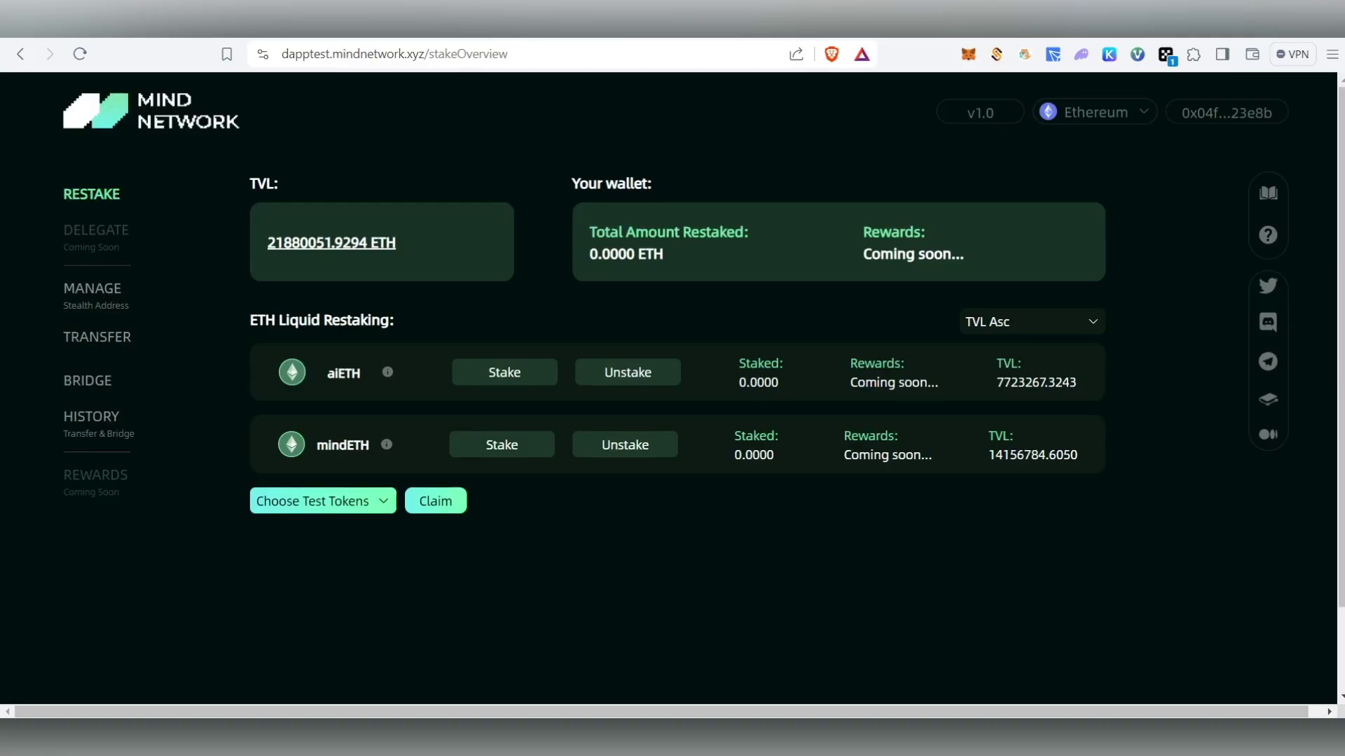
key("alt+Tab")
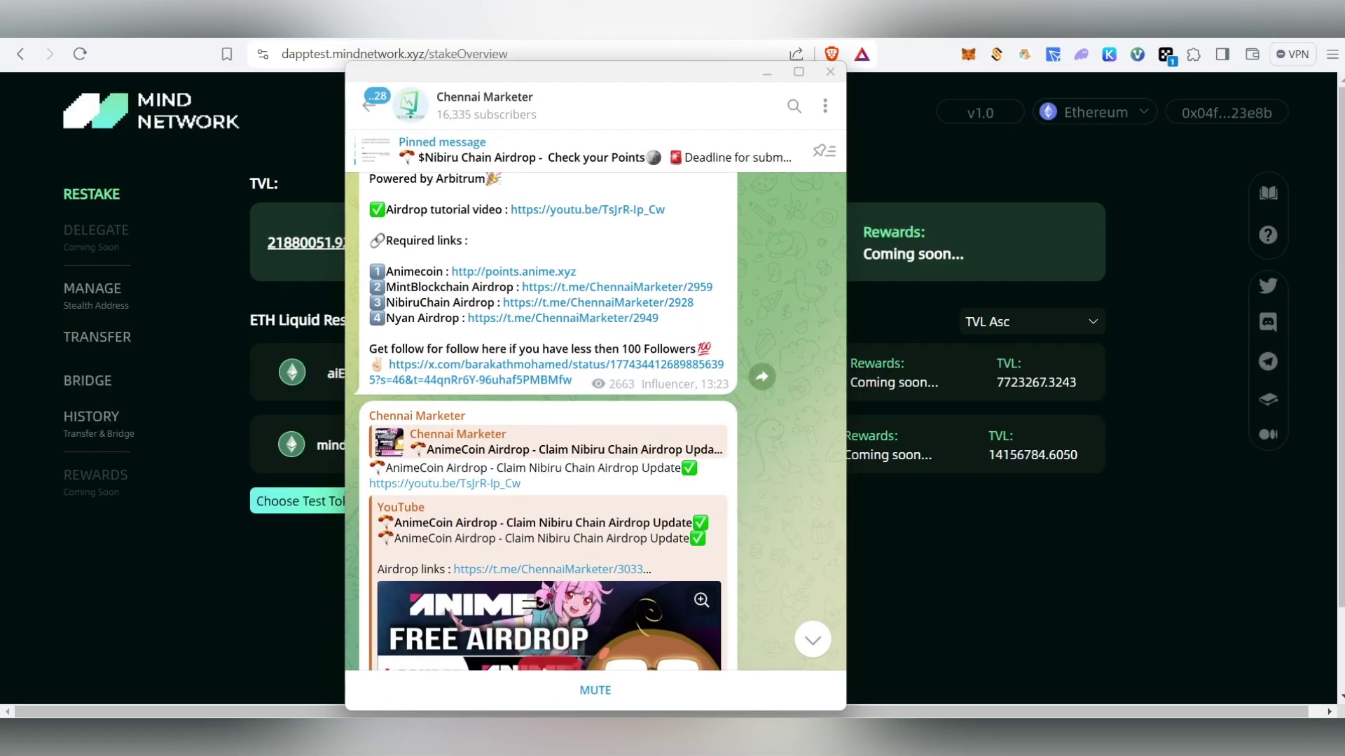
key("alt+Tab")
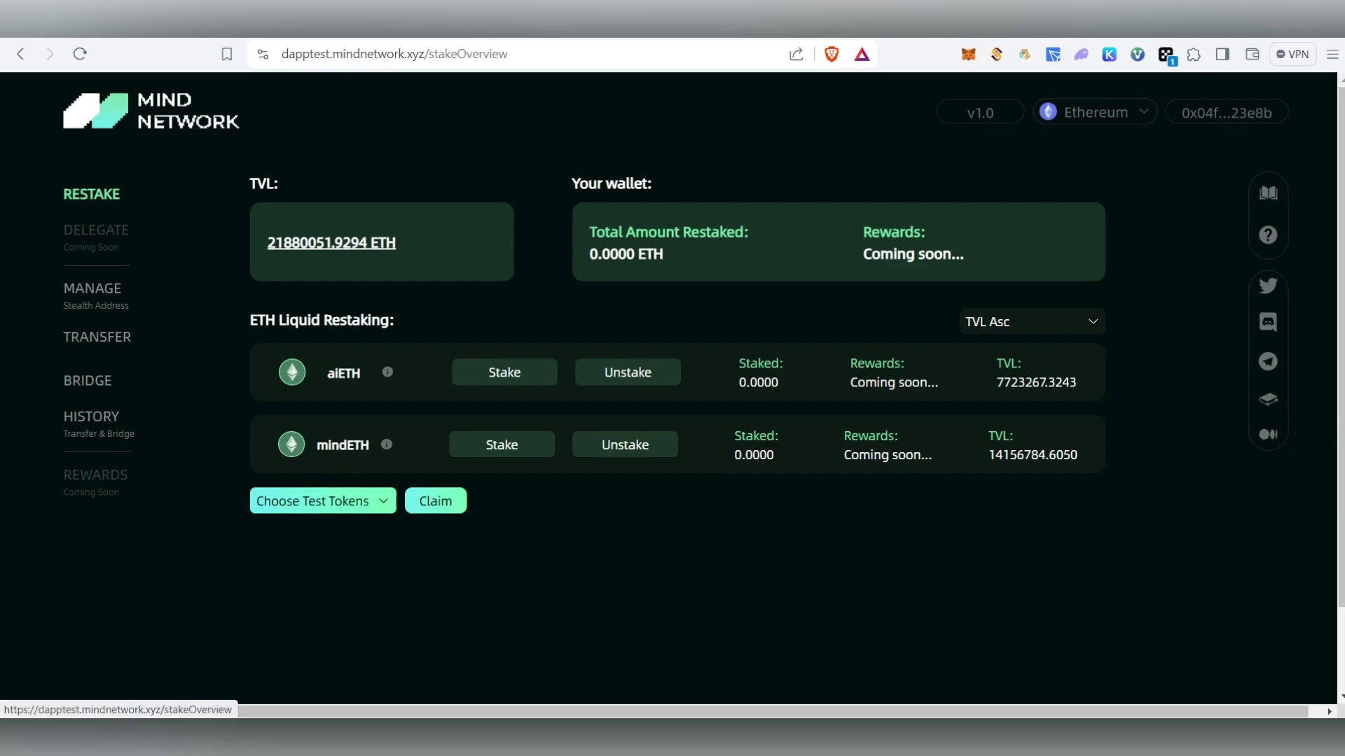
Open the Mind Network Transfer page, and disconnect and reconnect the wallet.
left_click(97, 337)
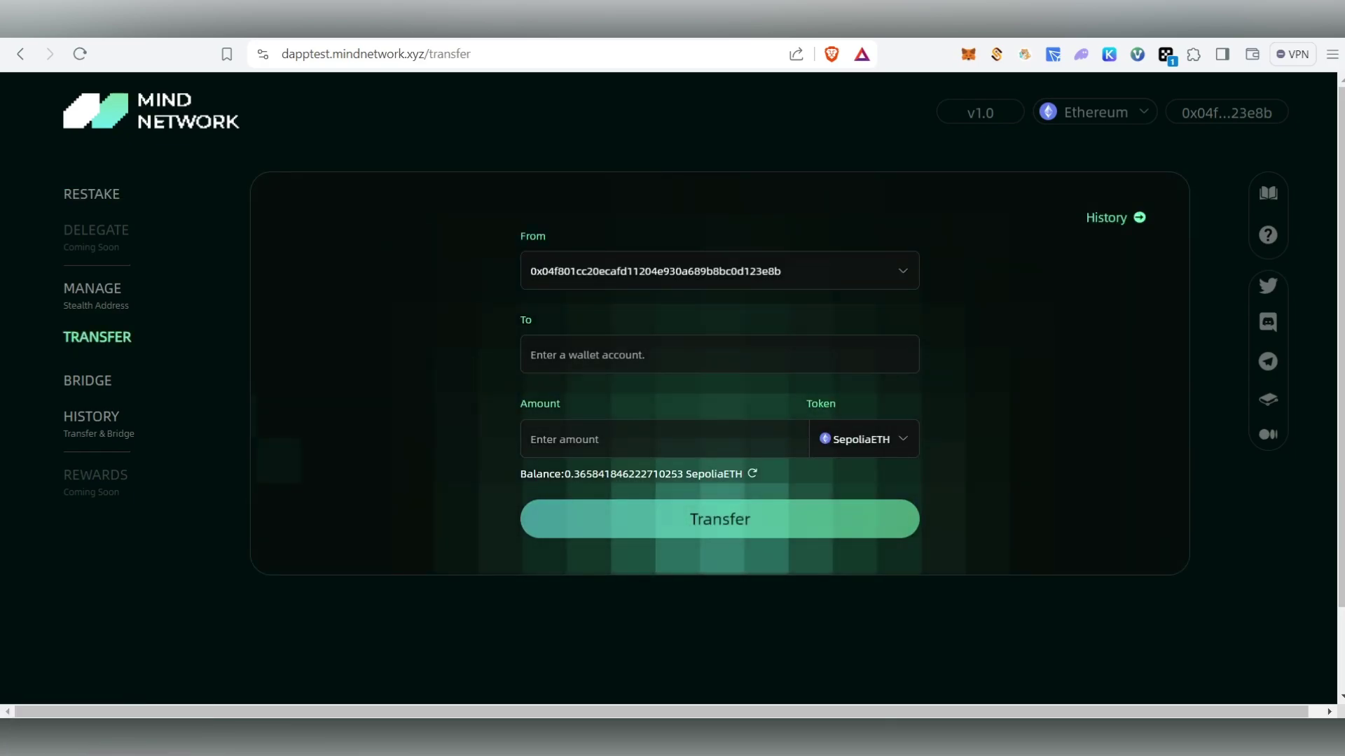
mouse_move(1226, 112)
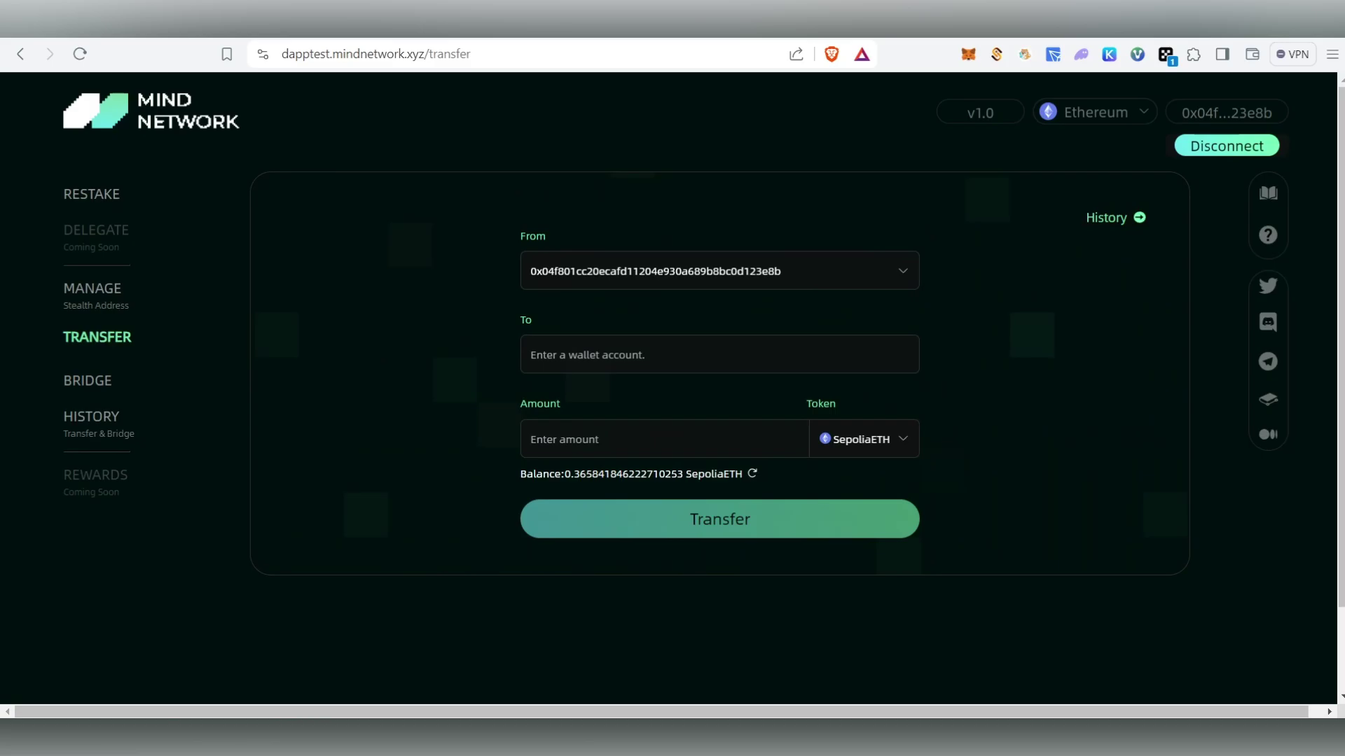
left_click(1226, 146)
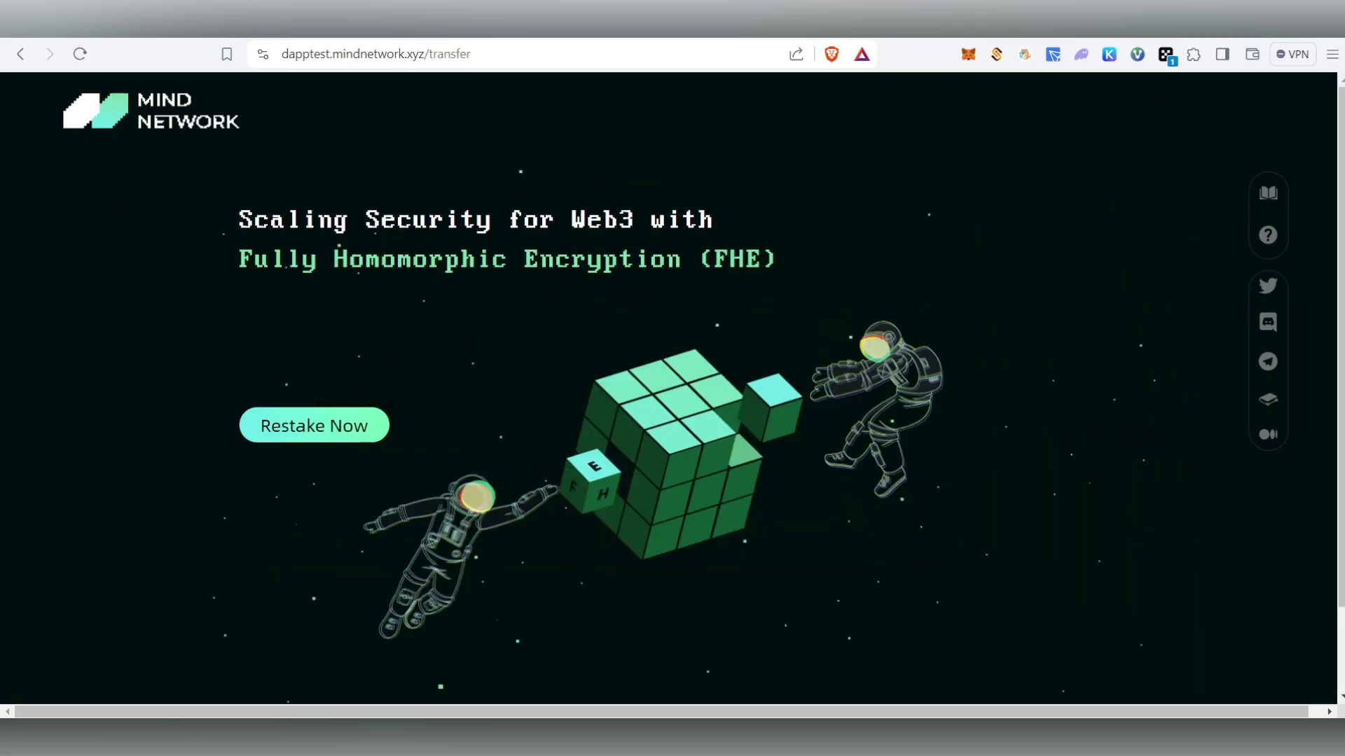
left_click(315, 425)
left_click(701, 295)
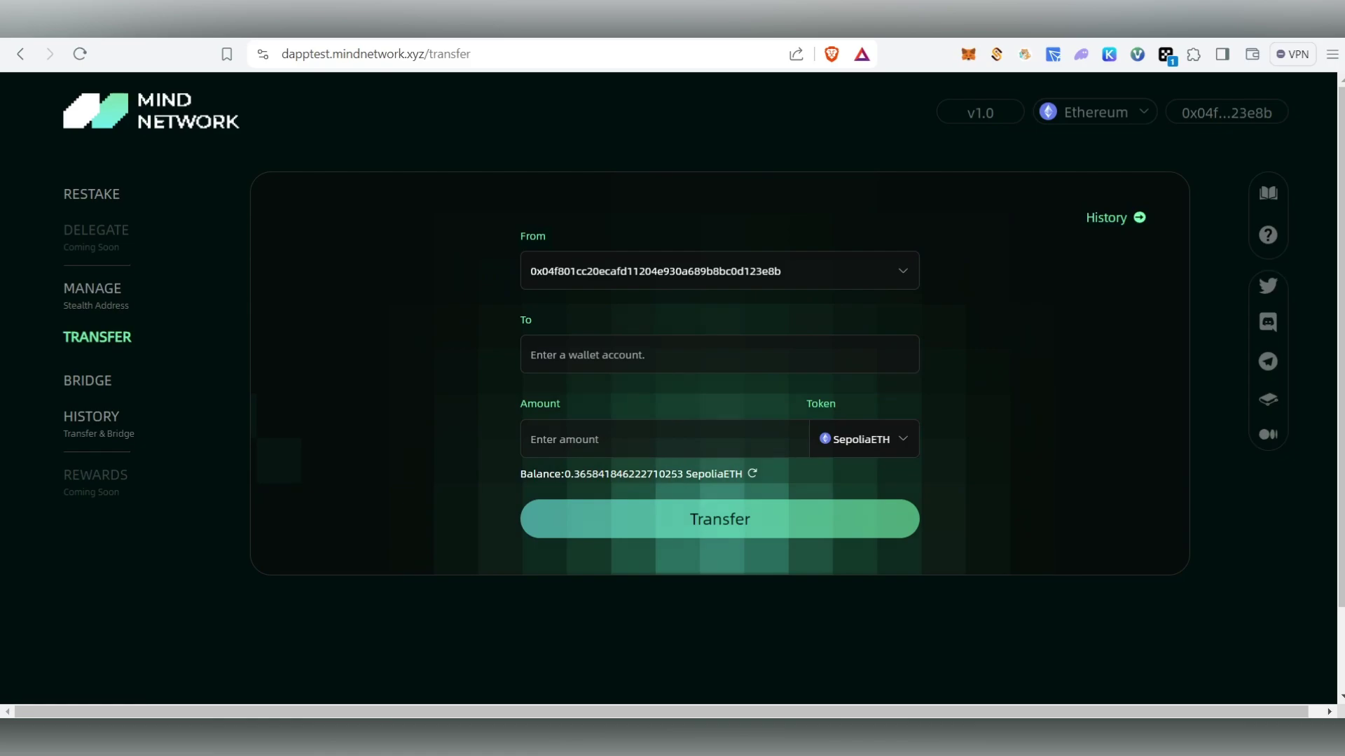
Copy the wallet address from the From field into the To field of the transfer.
left_click_drag(782, 271, 530, 271)
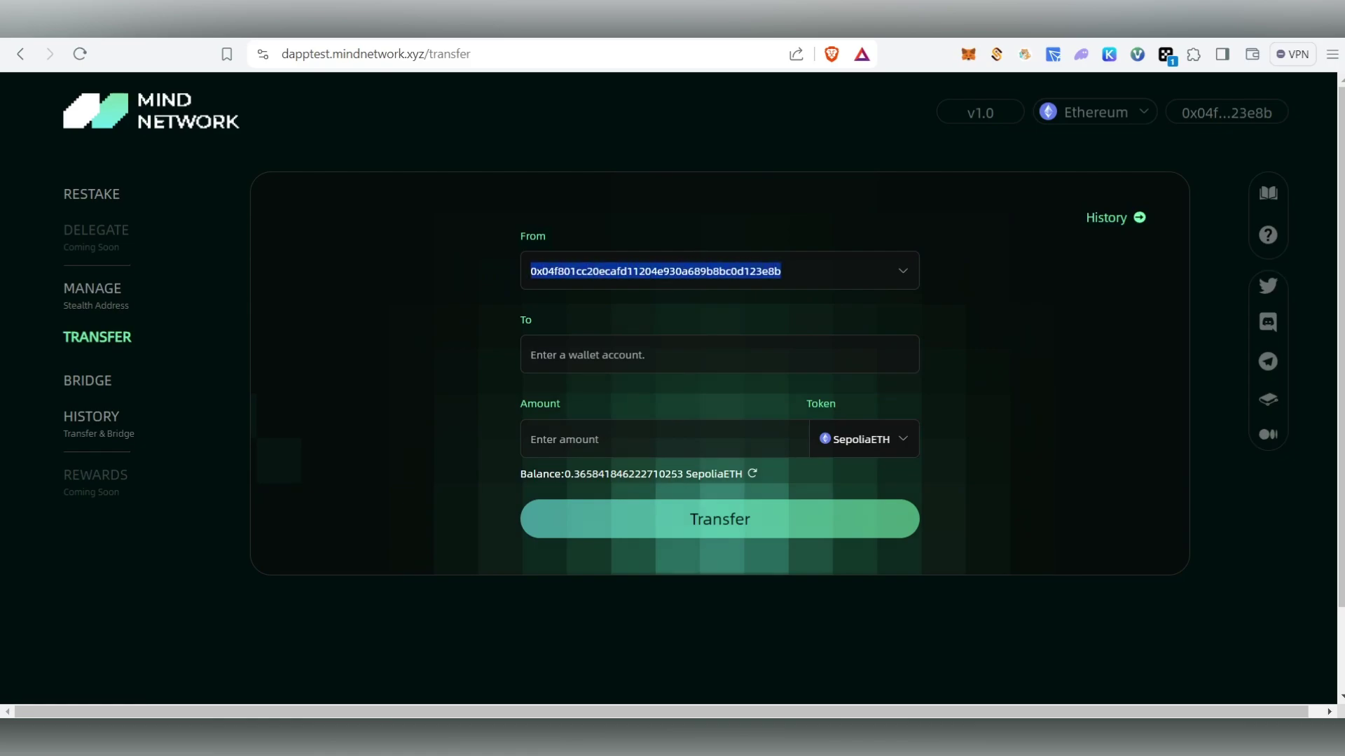
right_click(596, 267)
left_click(645, 279)
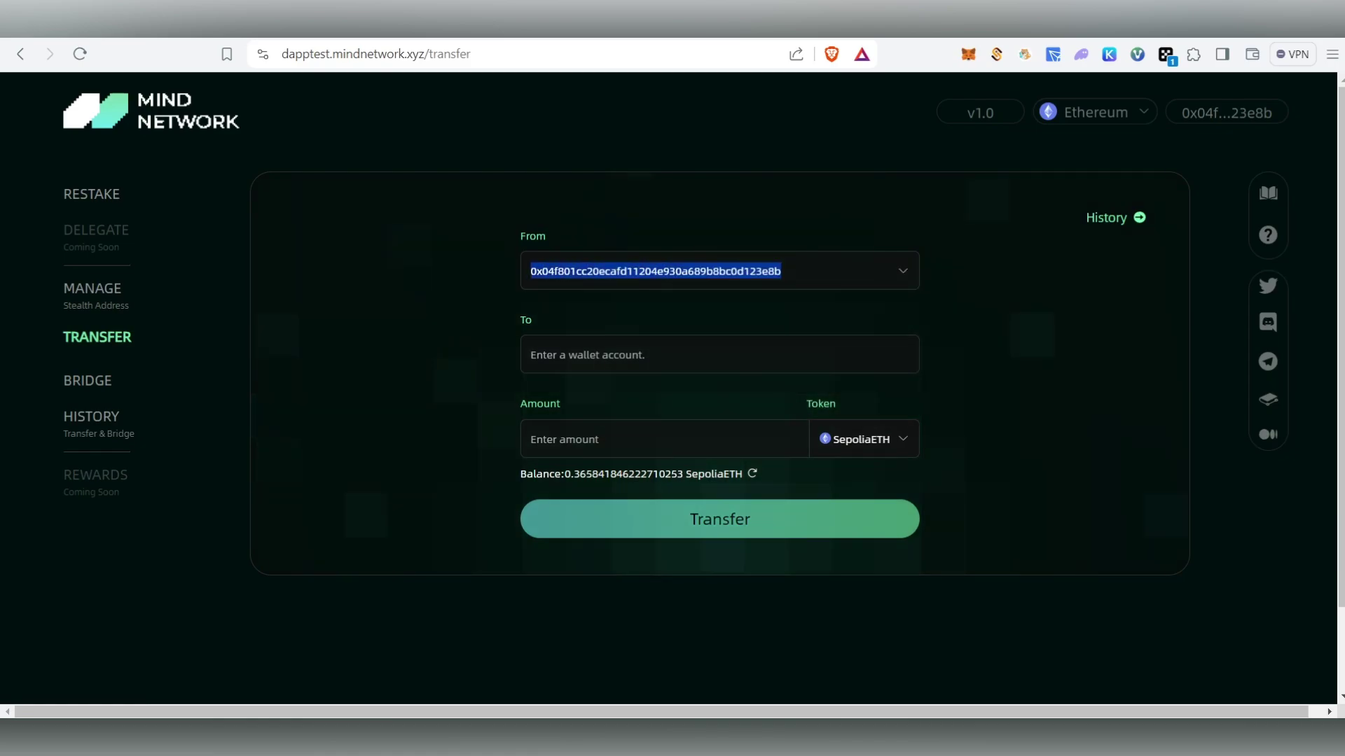
left_click(584, 356)
right_click(584, 357)
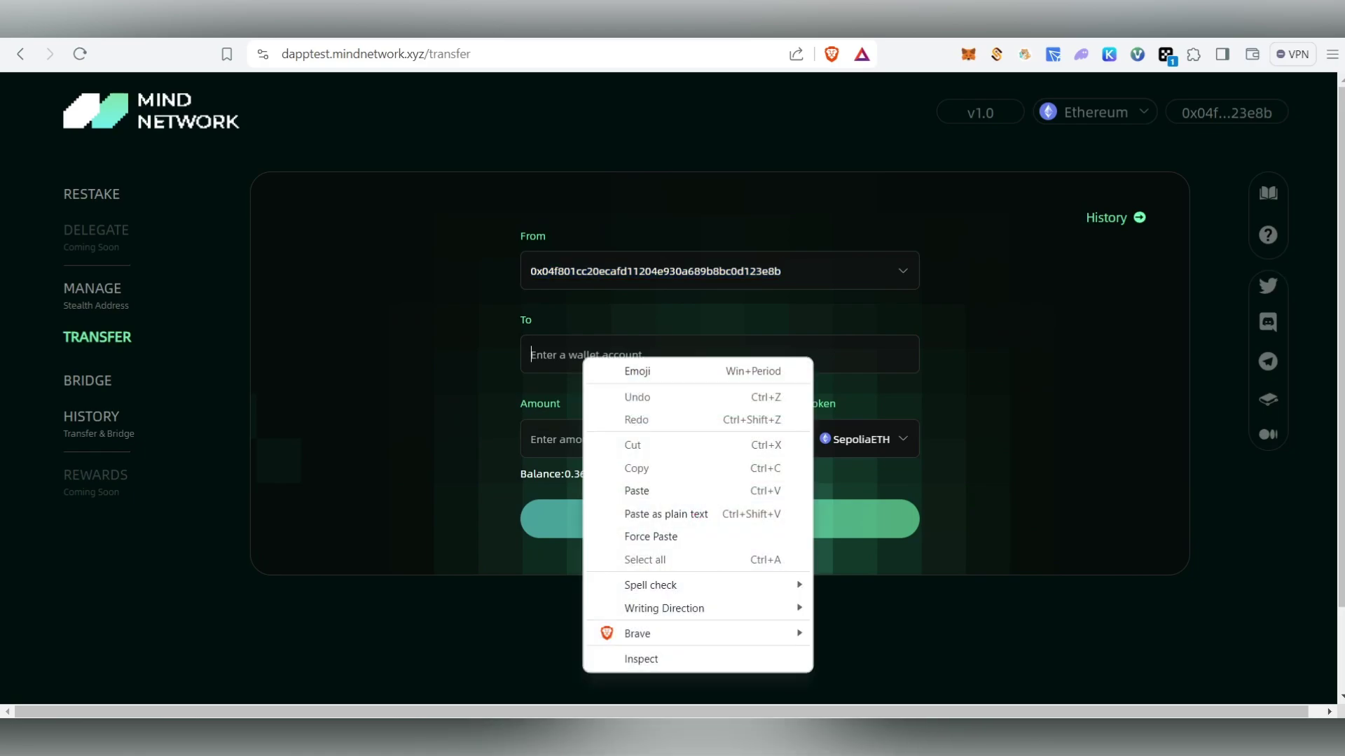
left_click(637, 490)
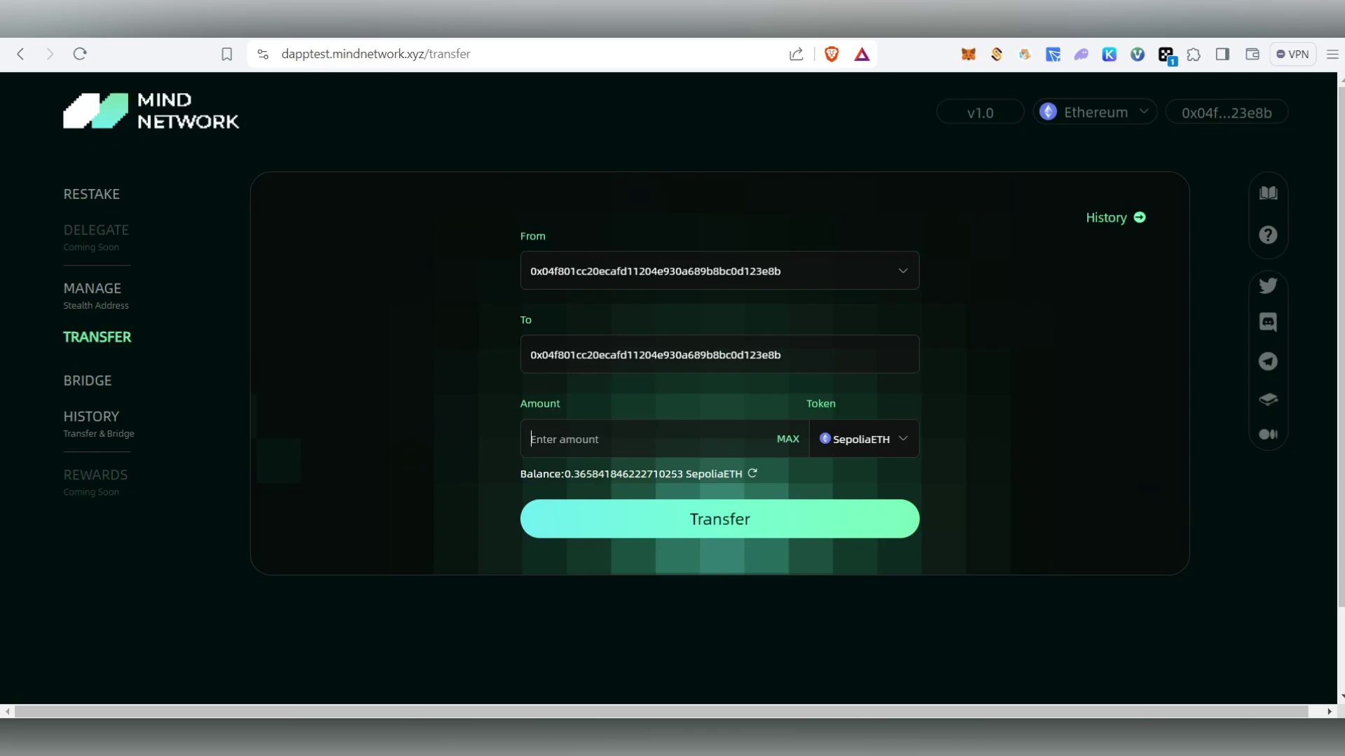
Set the transfer amount to 0.0001 SepoliaETH, submit it and approve the transaction in the wallet.
type("0.0001")
left_click(721, 519)
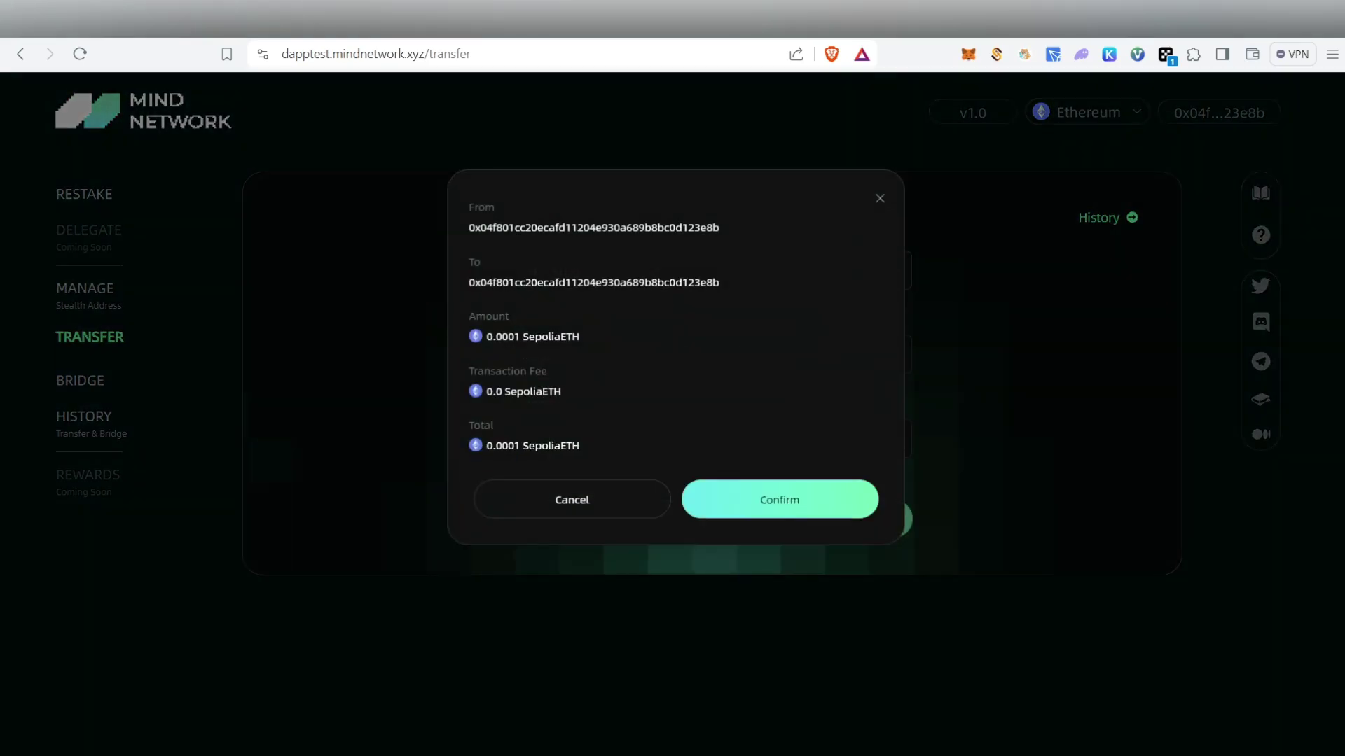
left_click(780, 500)
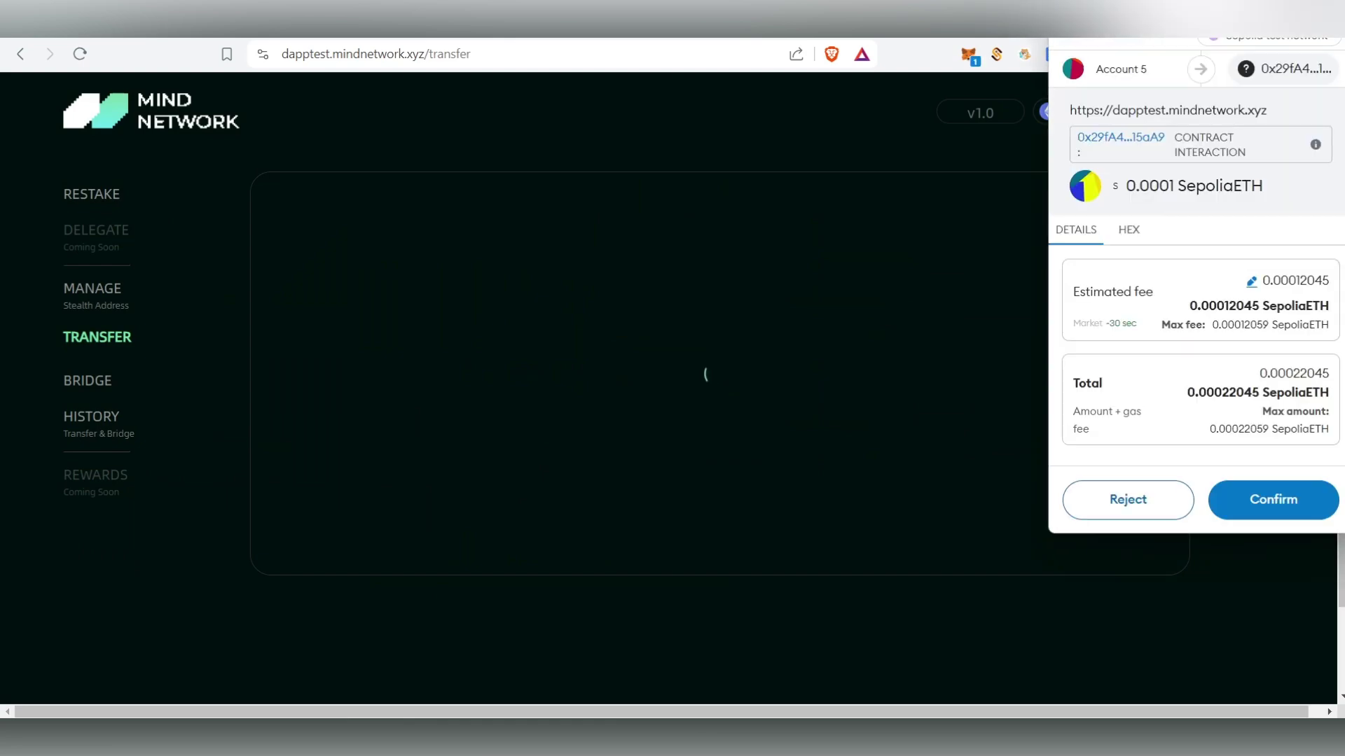
key("Return")
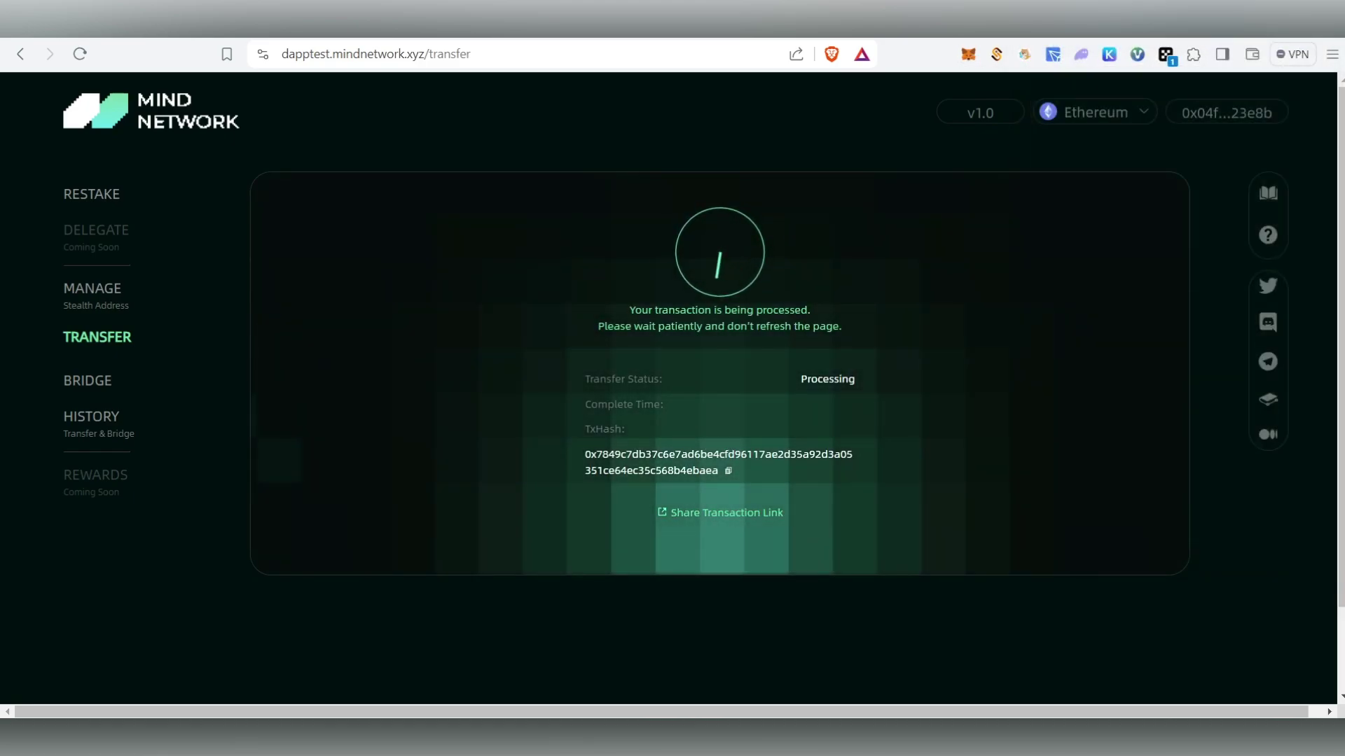
Examine the Alchemy Ethereum Sepolia faucet page, including its request form, robot check and FAQs.
key("ctrl+Tab")
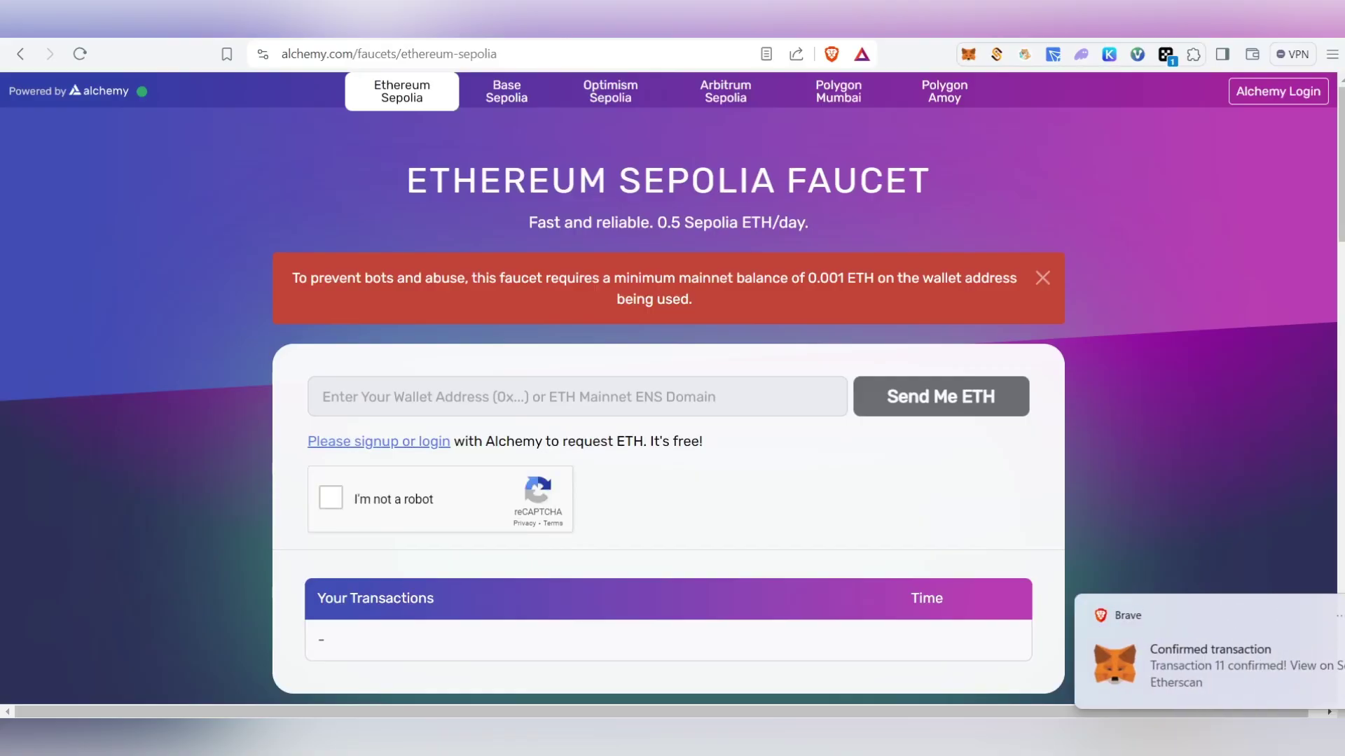
scroll(673, 421, "down", 3)
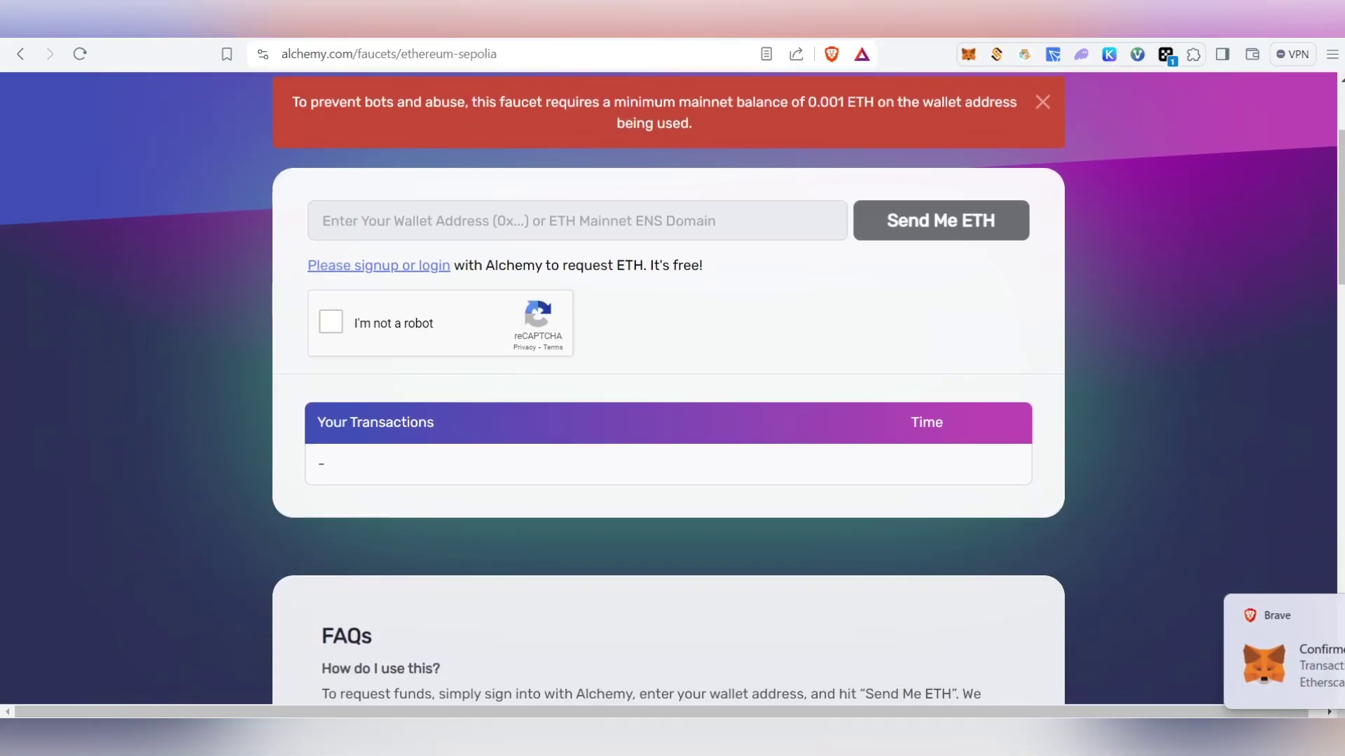
scroll(673, 420, "up", 1)
left_click(331, 409)
scroll(330, 409, "up", 1)
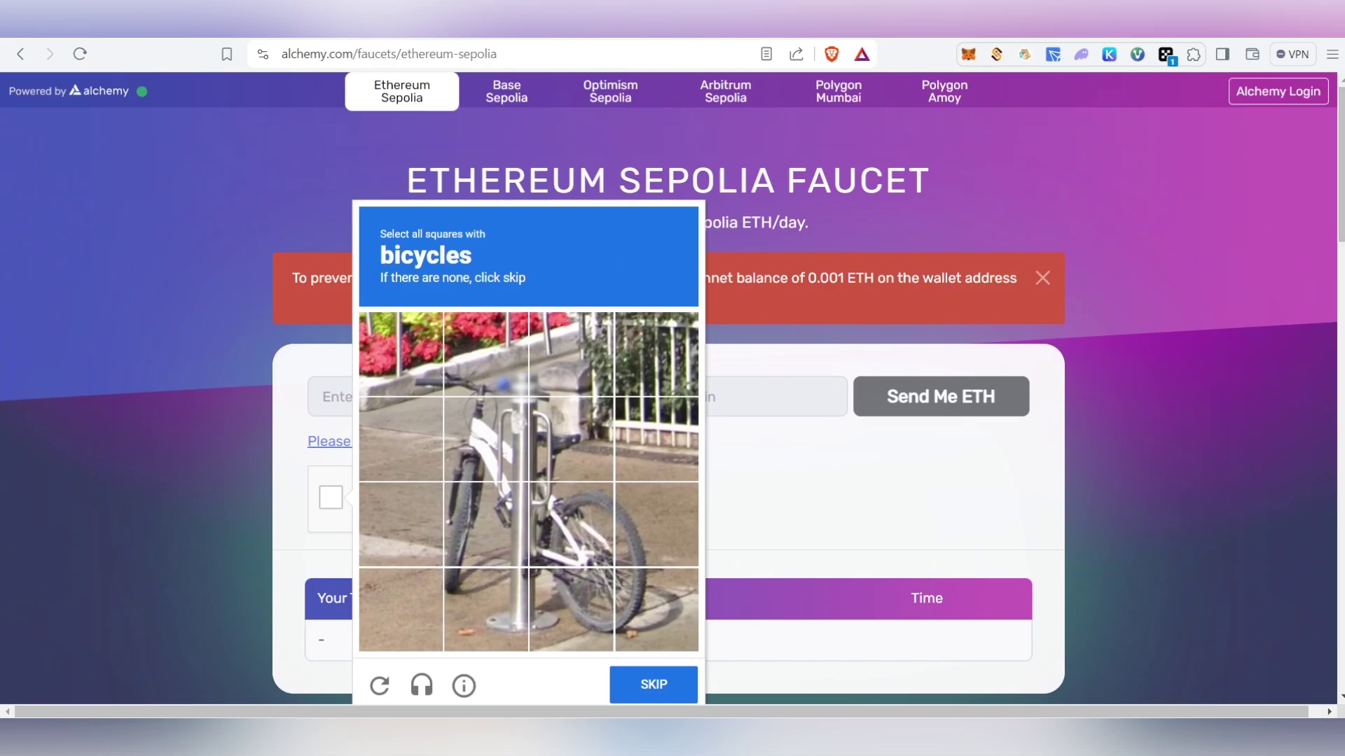
scroll(672, 389, "down", 6)
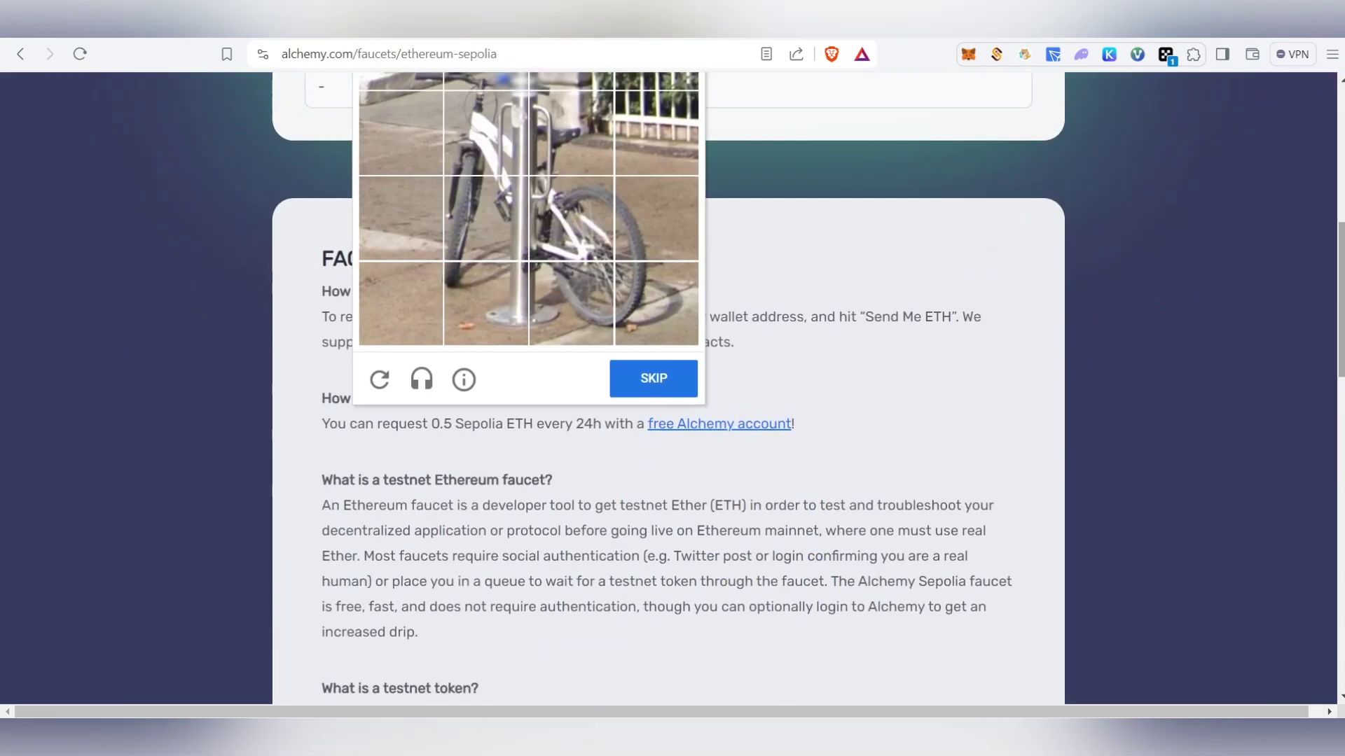
scroll(672, 389, "up", 3)
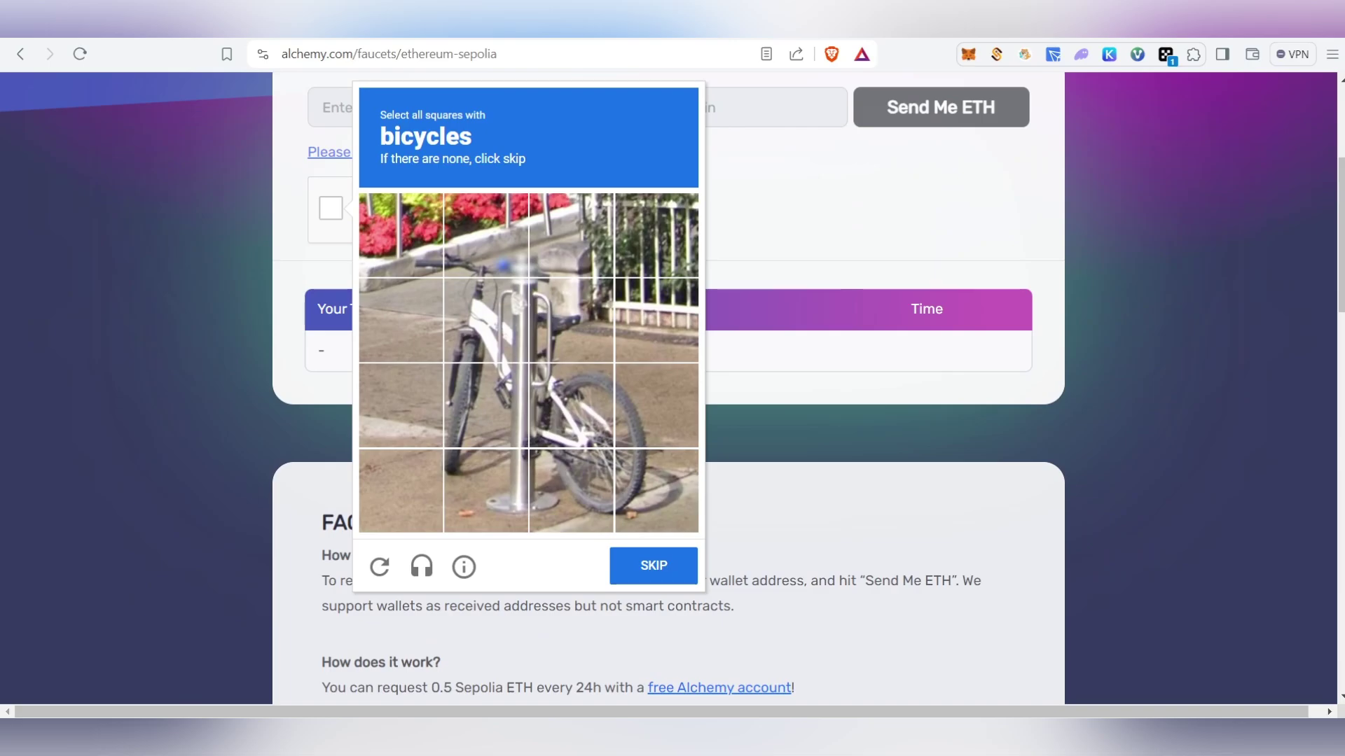
left_click(654, 566)
scroll(672, 389, "up", 3)
key("Escape")
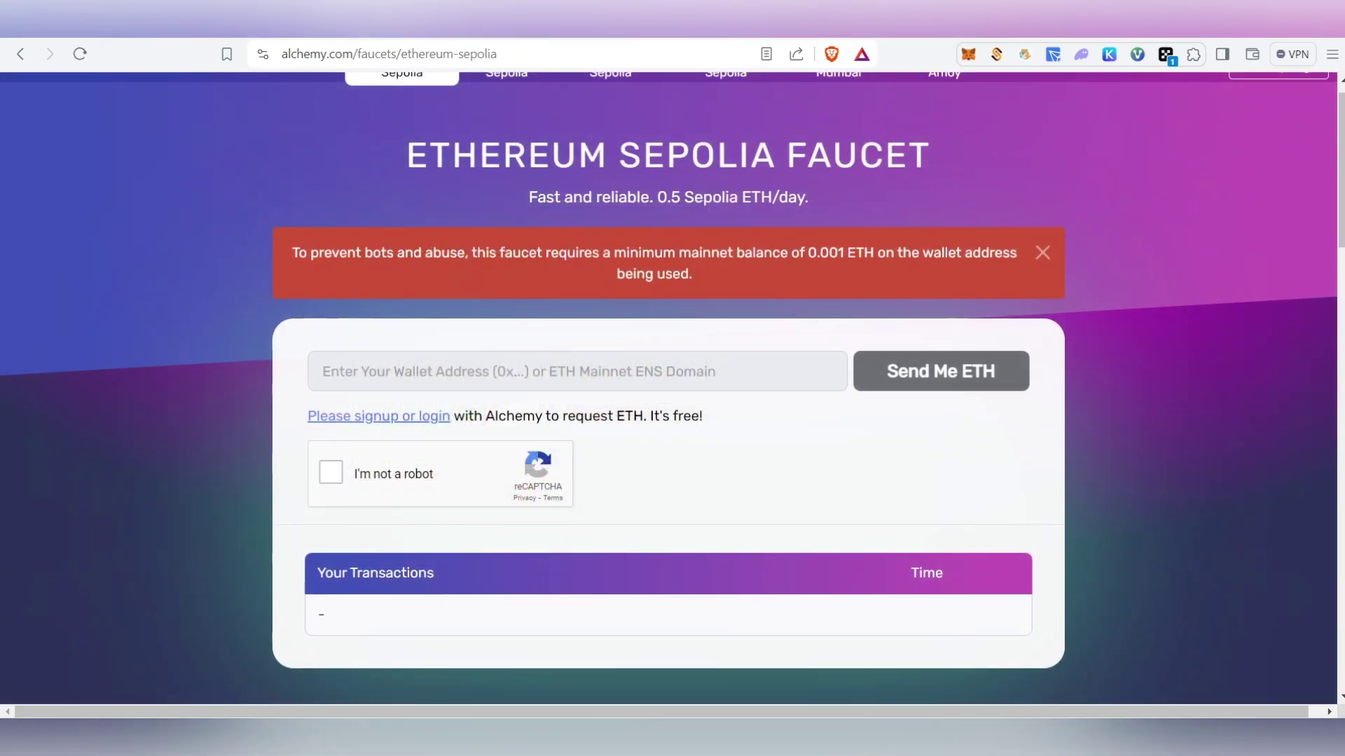
scroll(672, 389, "up", 1)
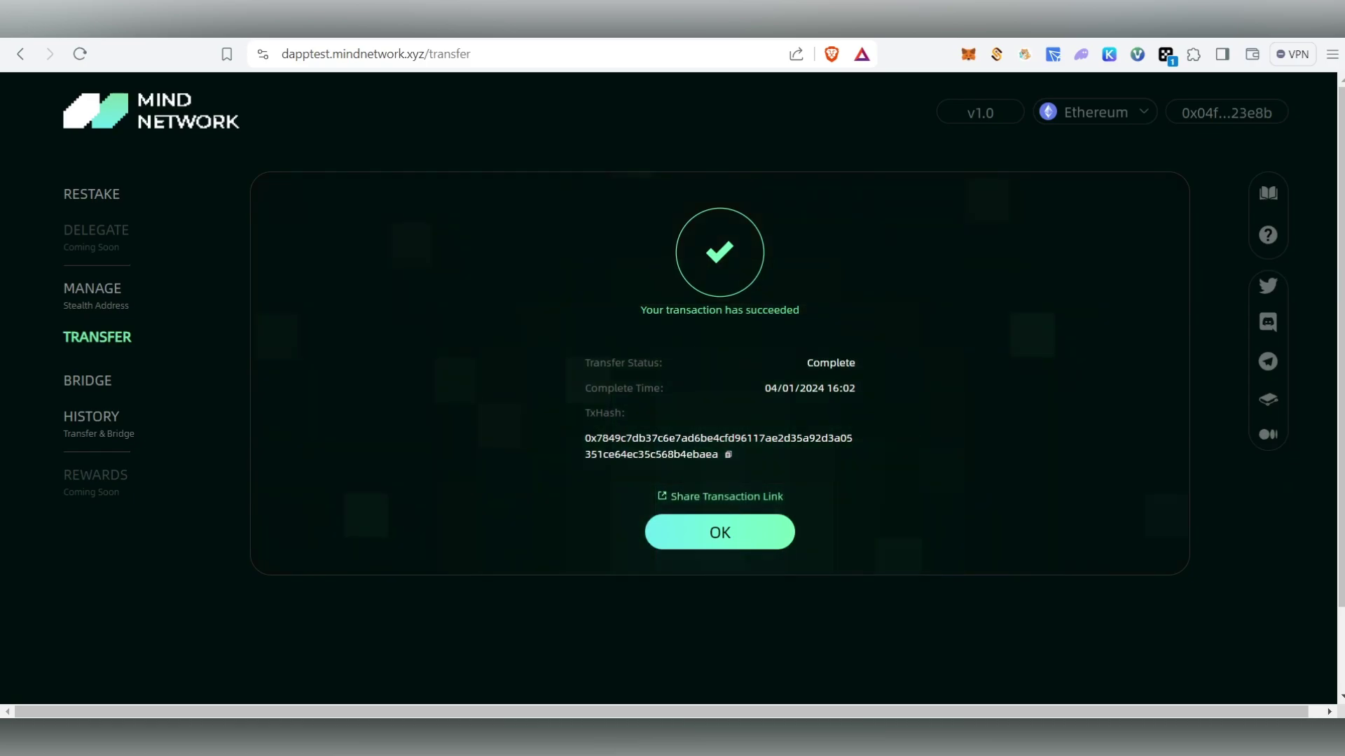
Open the Bridge page and choose Polygon Mumbai as the destination chain for the bridge from Ethereum Sepolia.
left_click(87, 380)
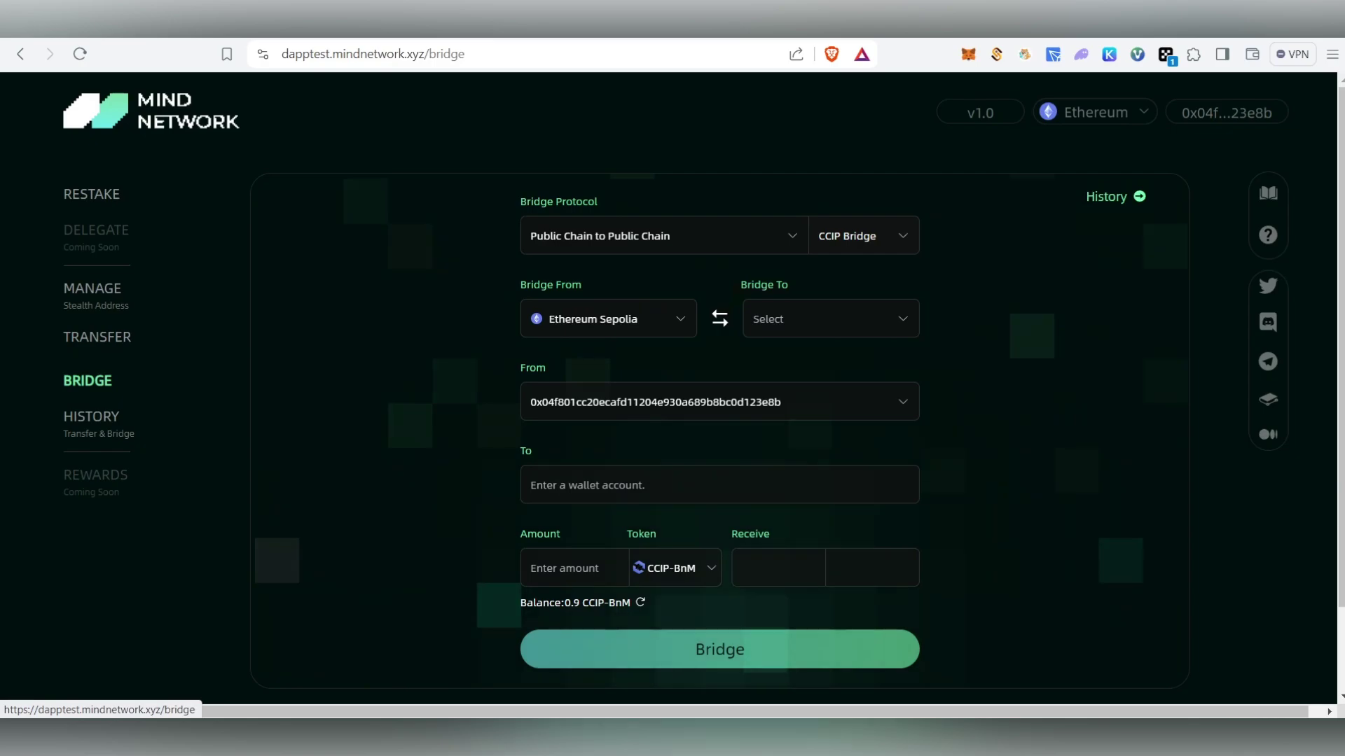
left_click(831, 319)
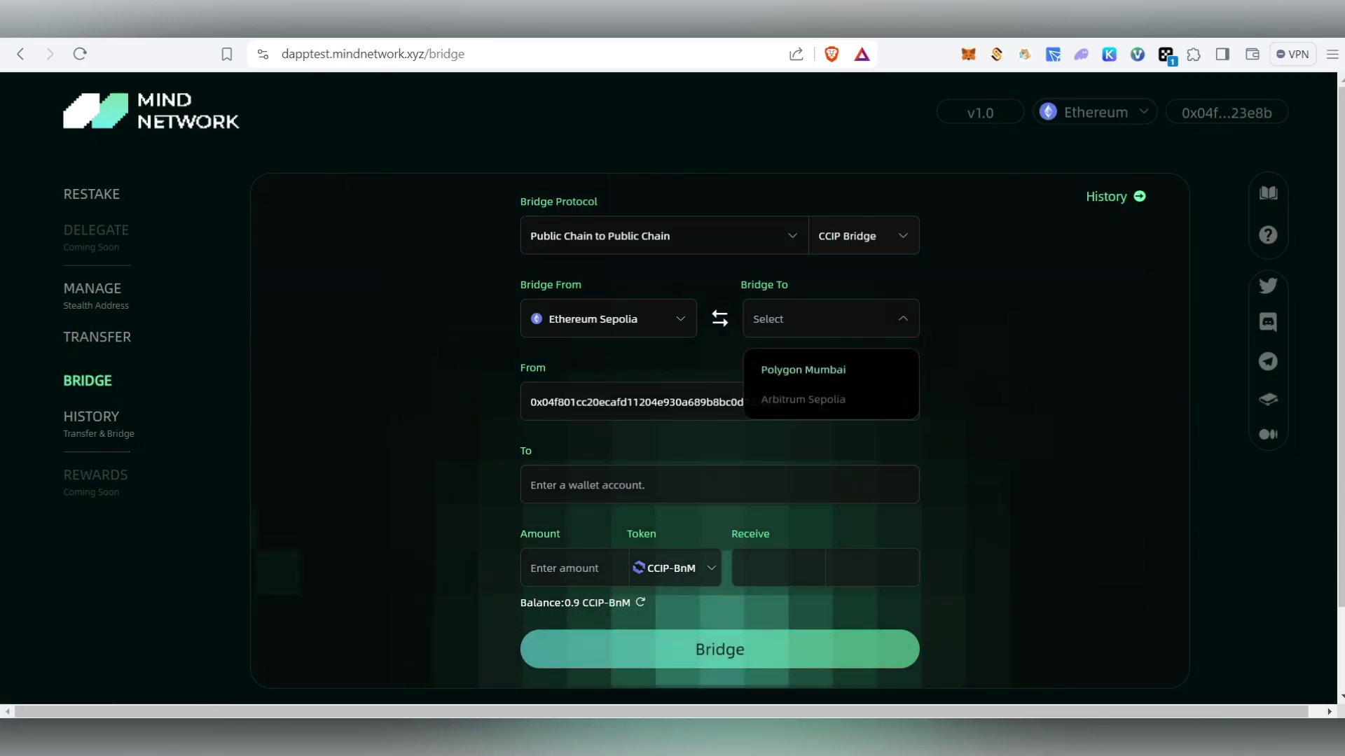
left_click(803, 369)
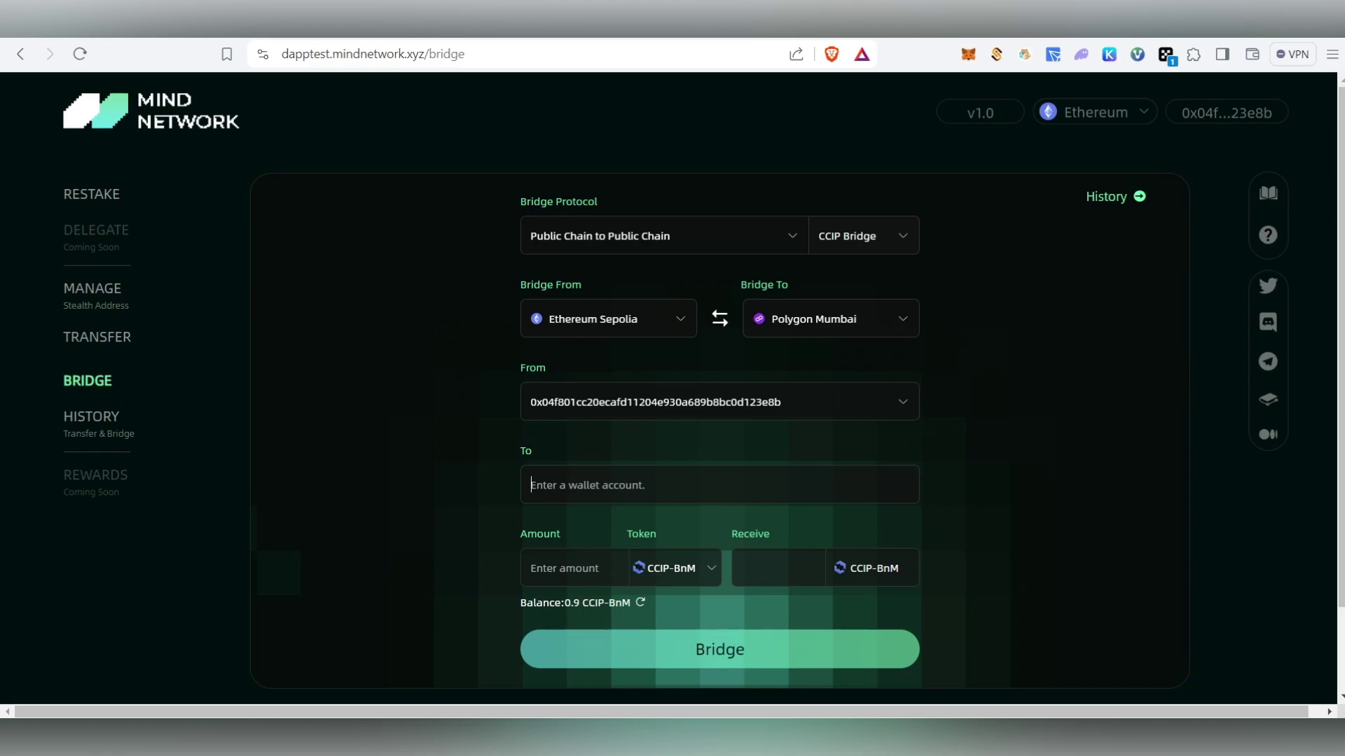
Copy the wallet address from the From field into the To field and set the bridge amount to 0.01 CCIP-BnM.
left_click_drag(782, 402, 531, 402)
right_click(552, 401)
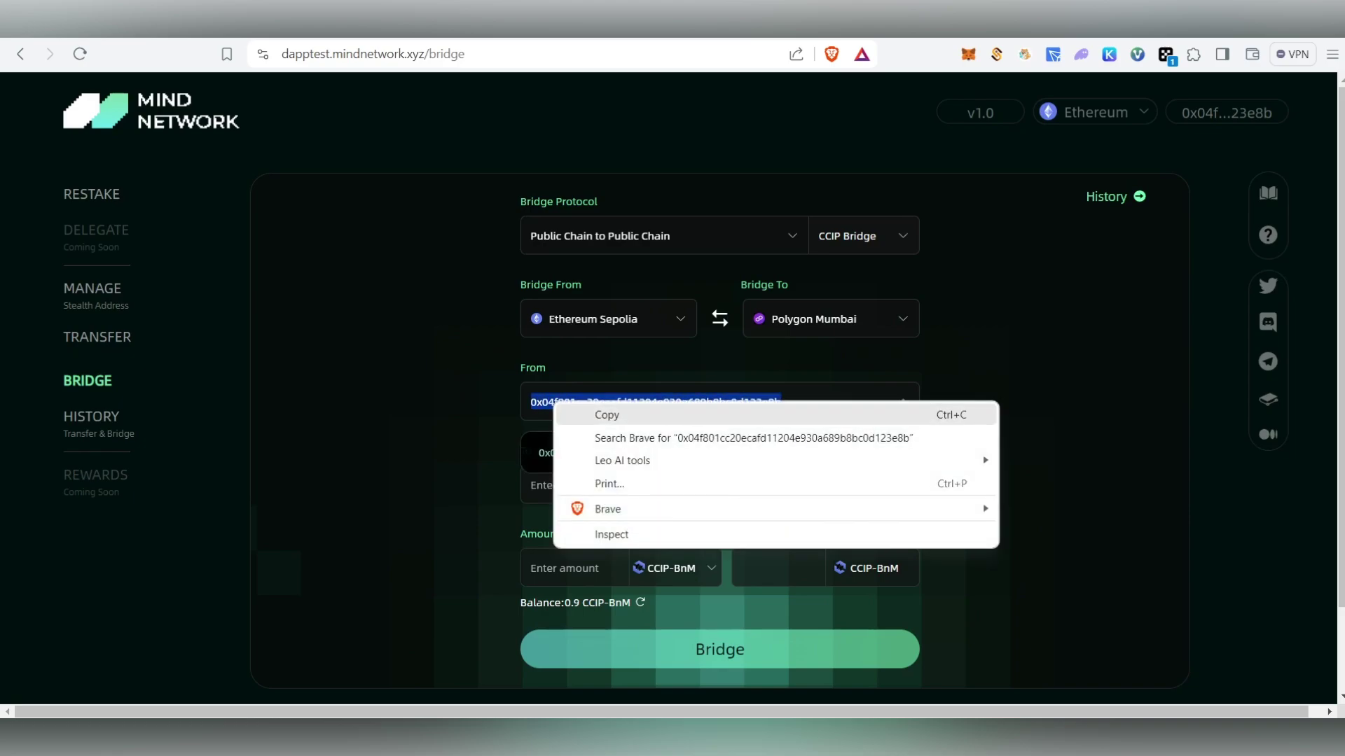
left_click(607, 415)
left_click(595, 485)
right_click(595, 483)
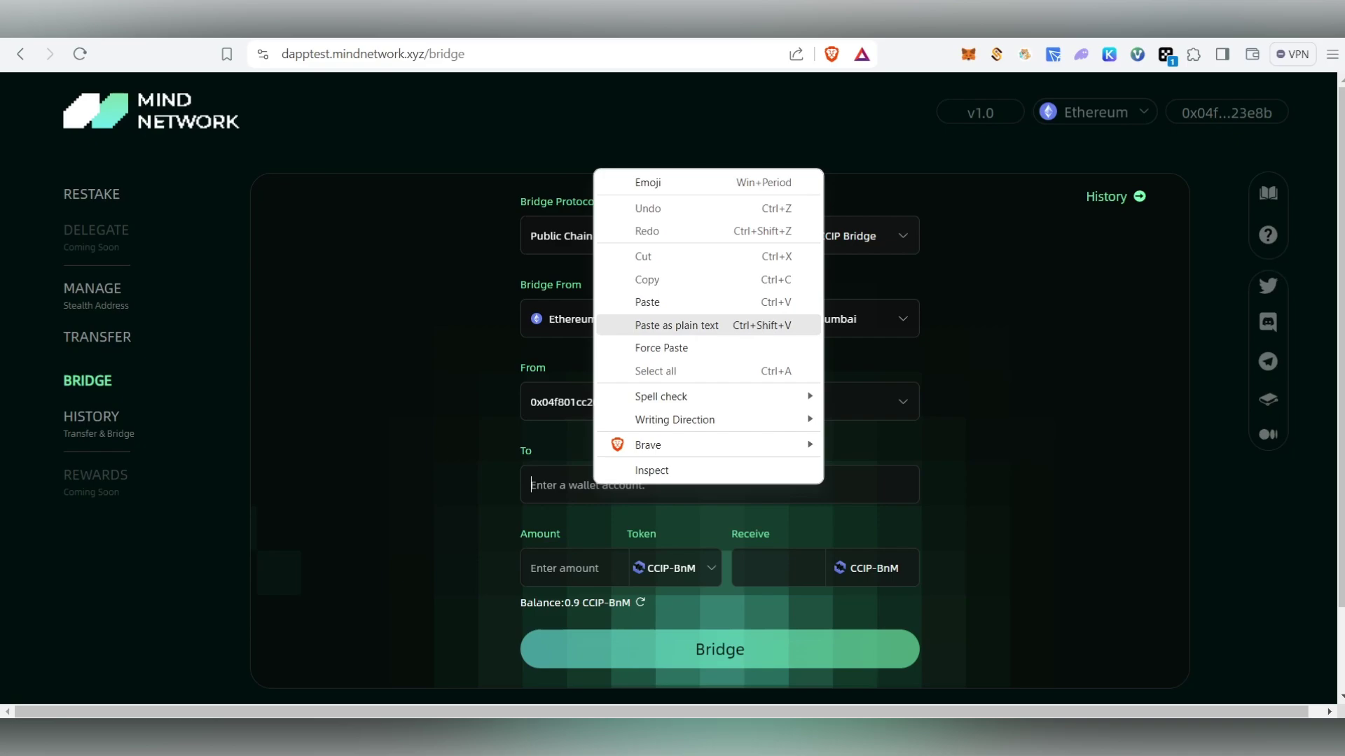
left_click(647, 302)
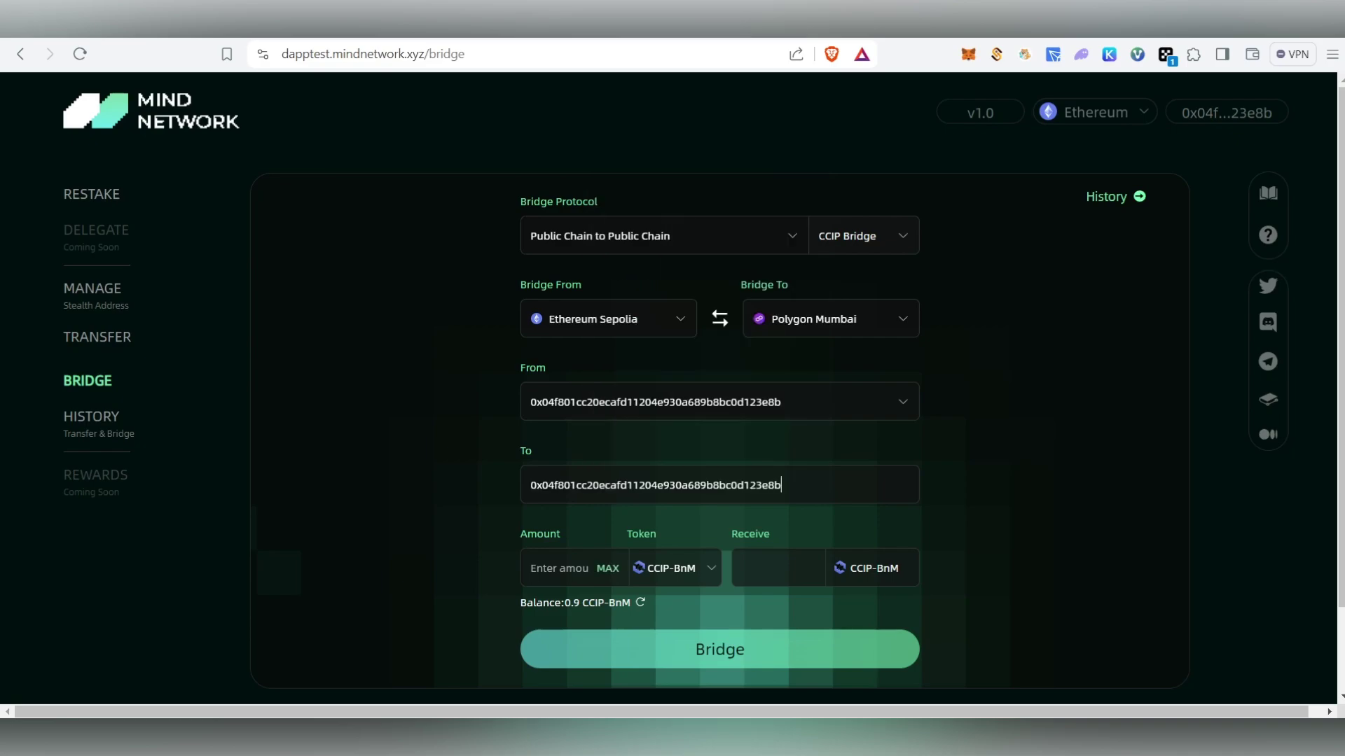
scroll(673, 385, "down", 1)
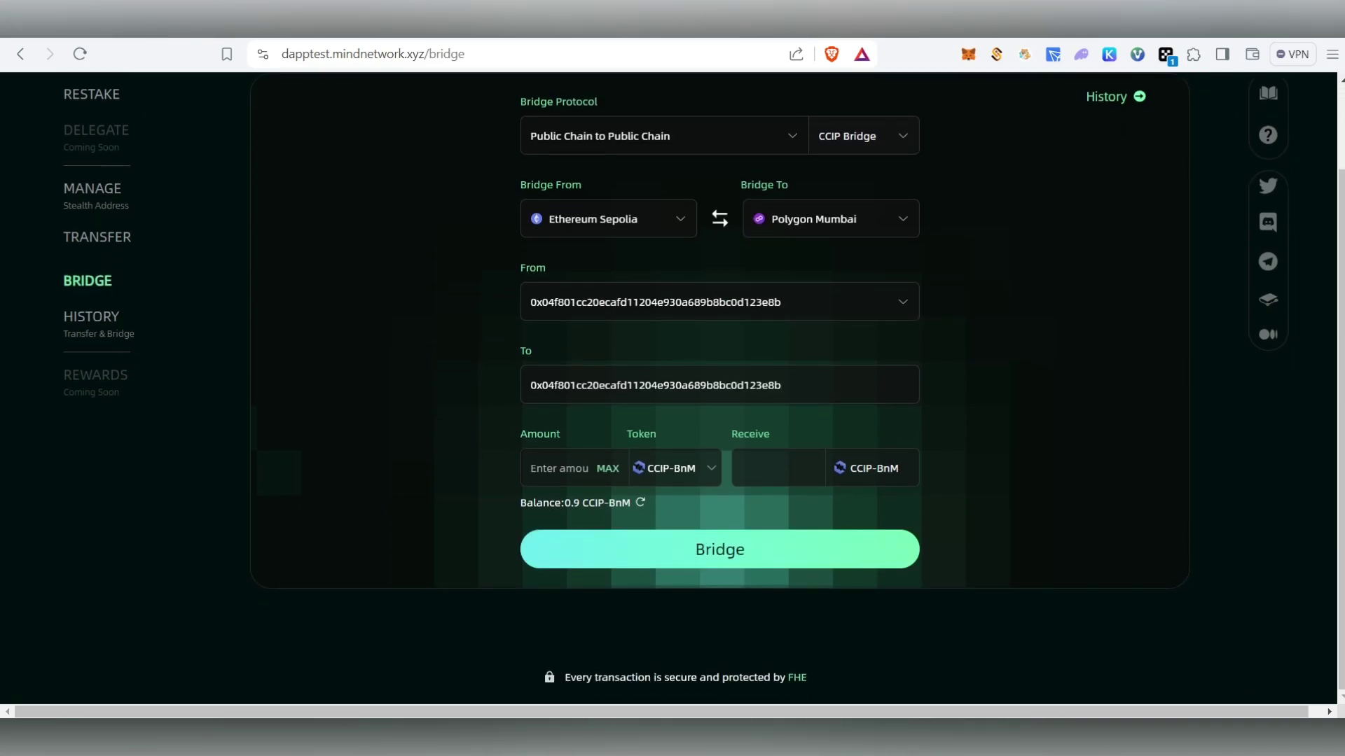
type("0.01")
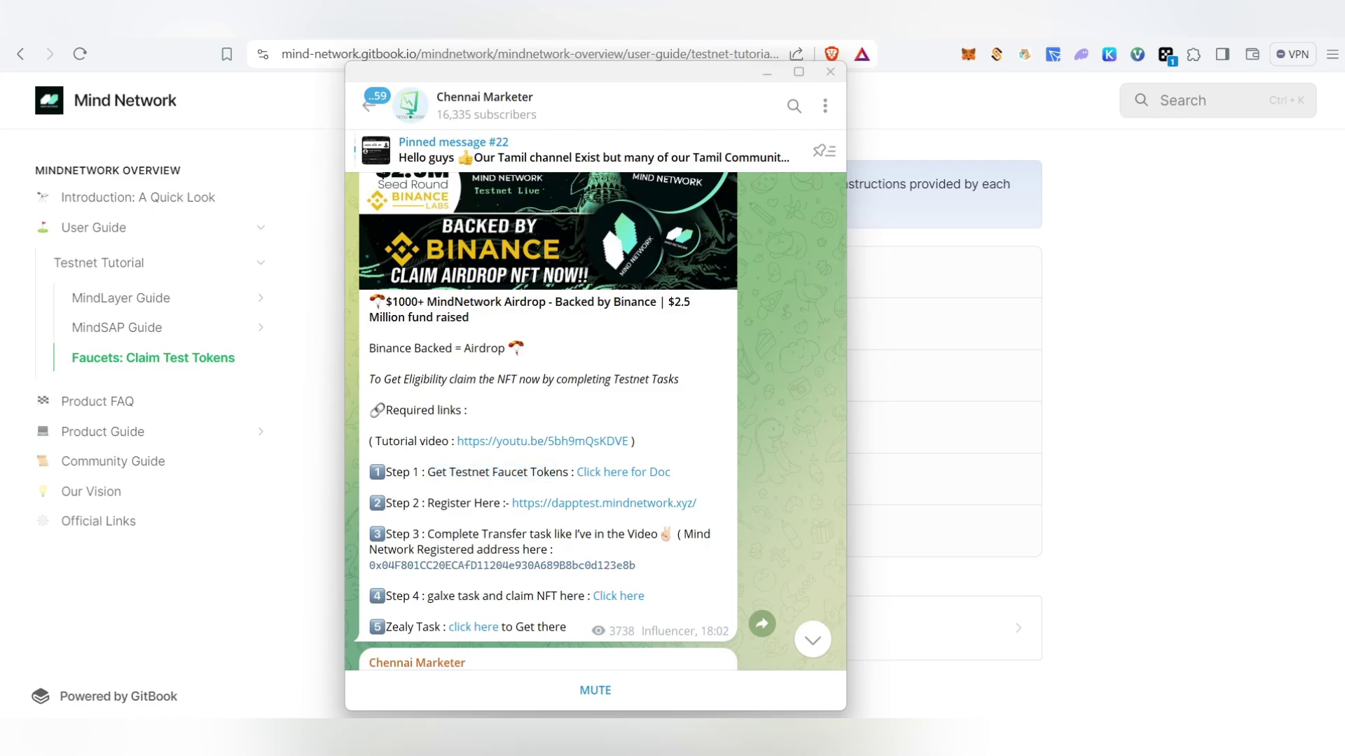
Open the Chainlink test token page linked under Mint CCIP Test Tokens (for Bridge) in the Mind Network faucet guide.
left_click(768, 72)
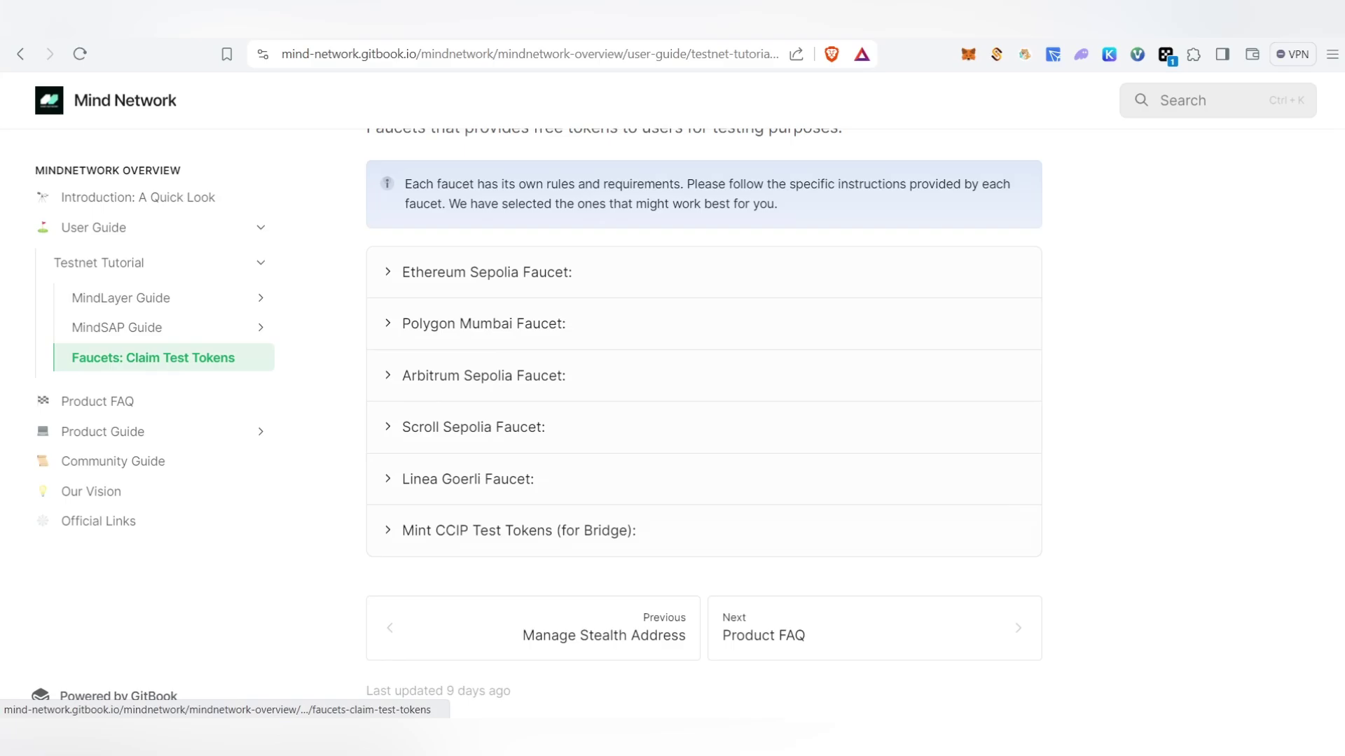
left_click(153, 358)
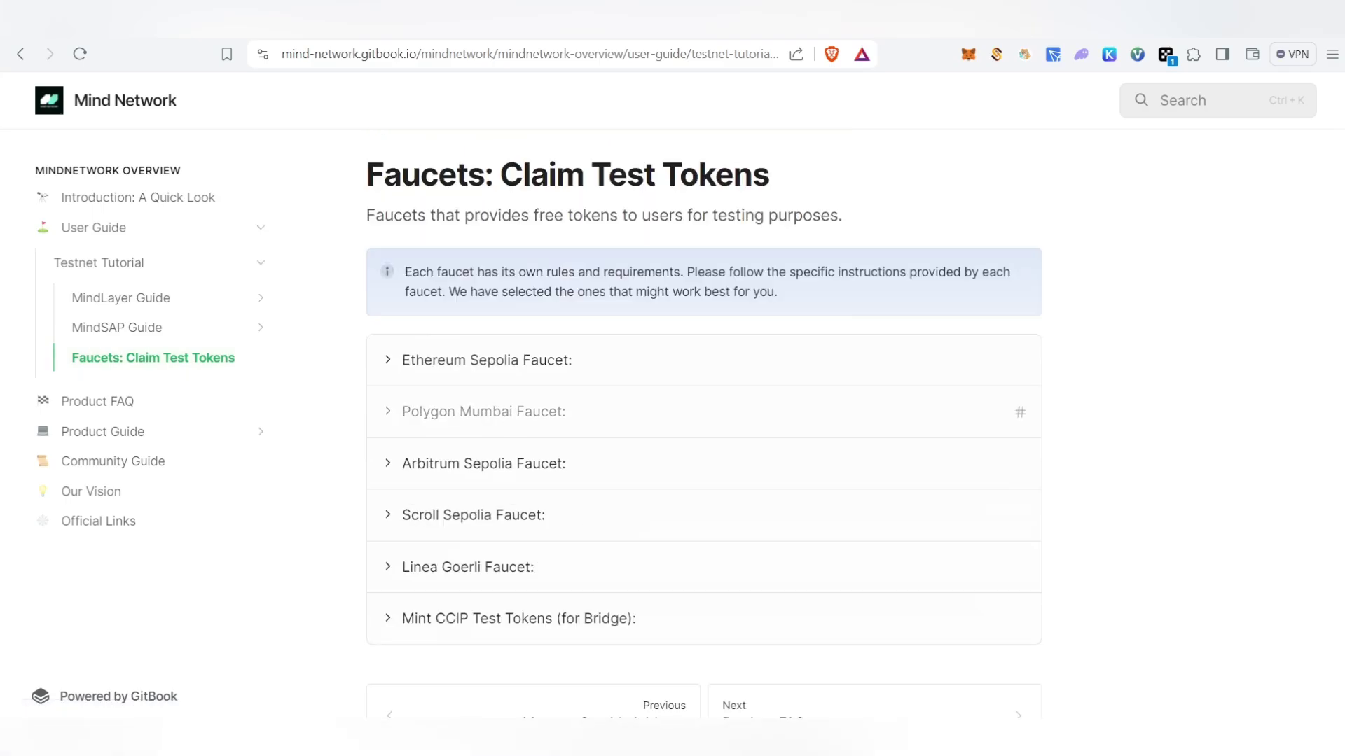
scroll(630, 426, "down", 1)
scroll(701, 455, "down", 1)
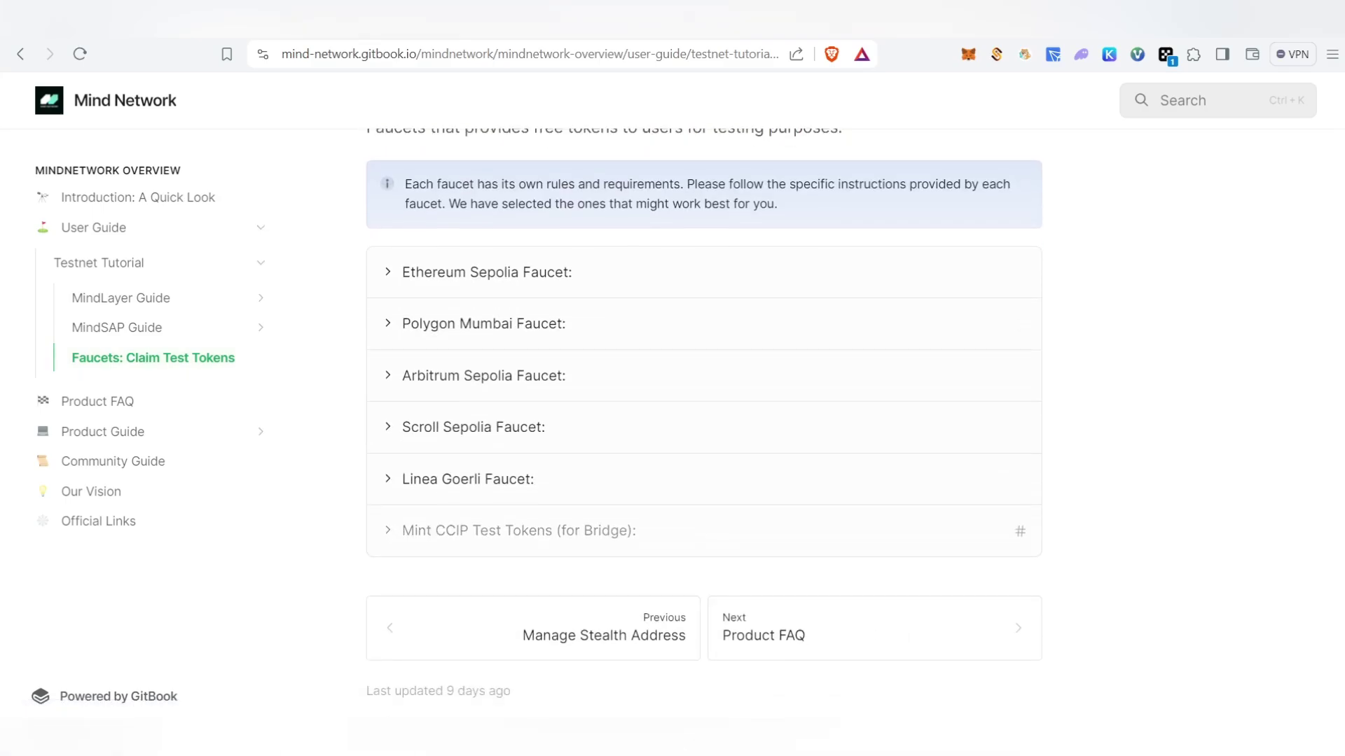
left_click(518, 531)
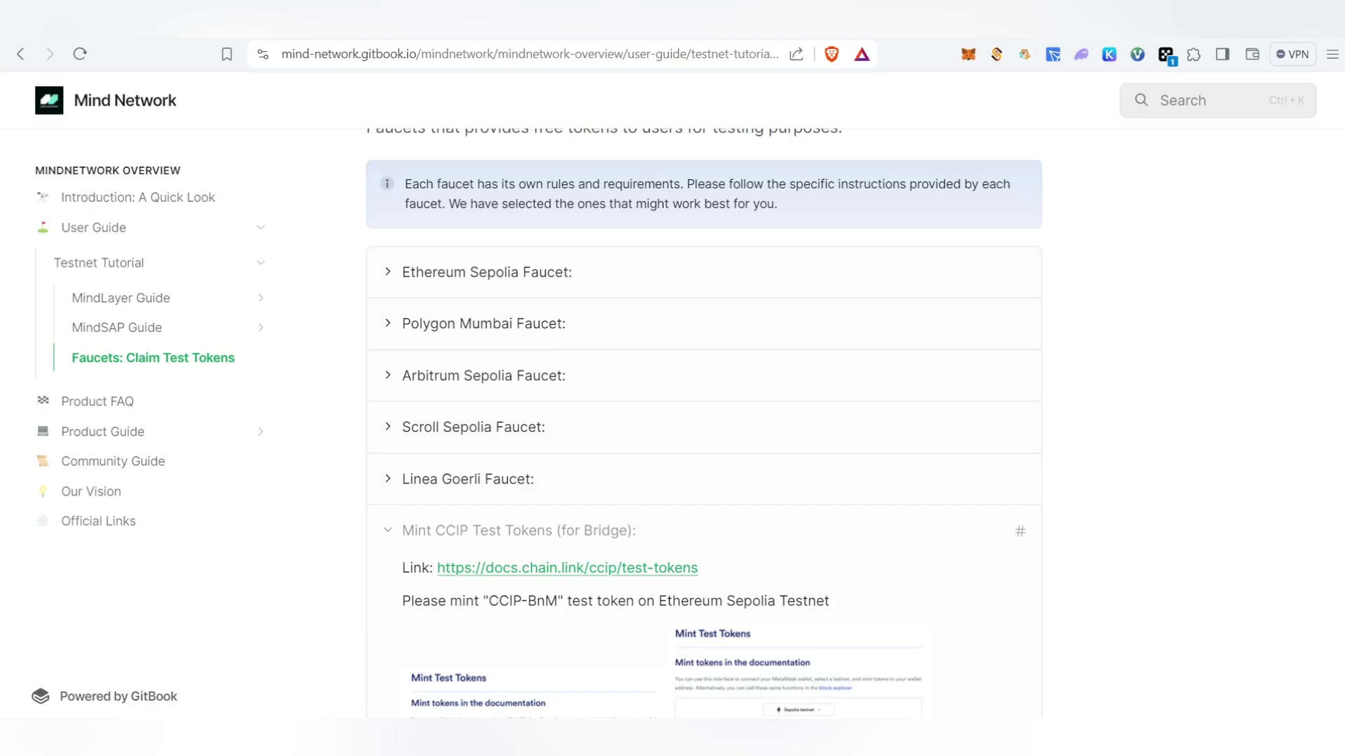
scroll(700, 421, "down", 4)
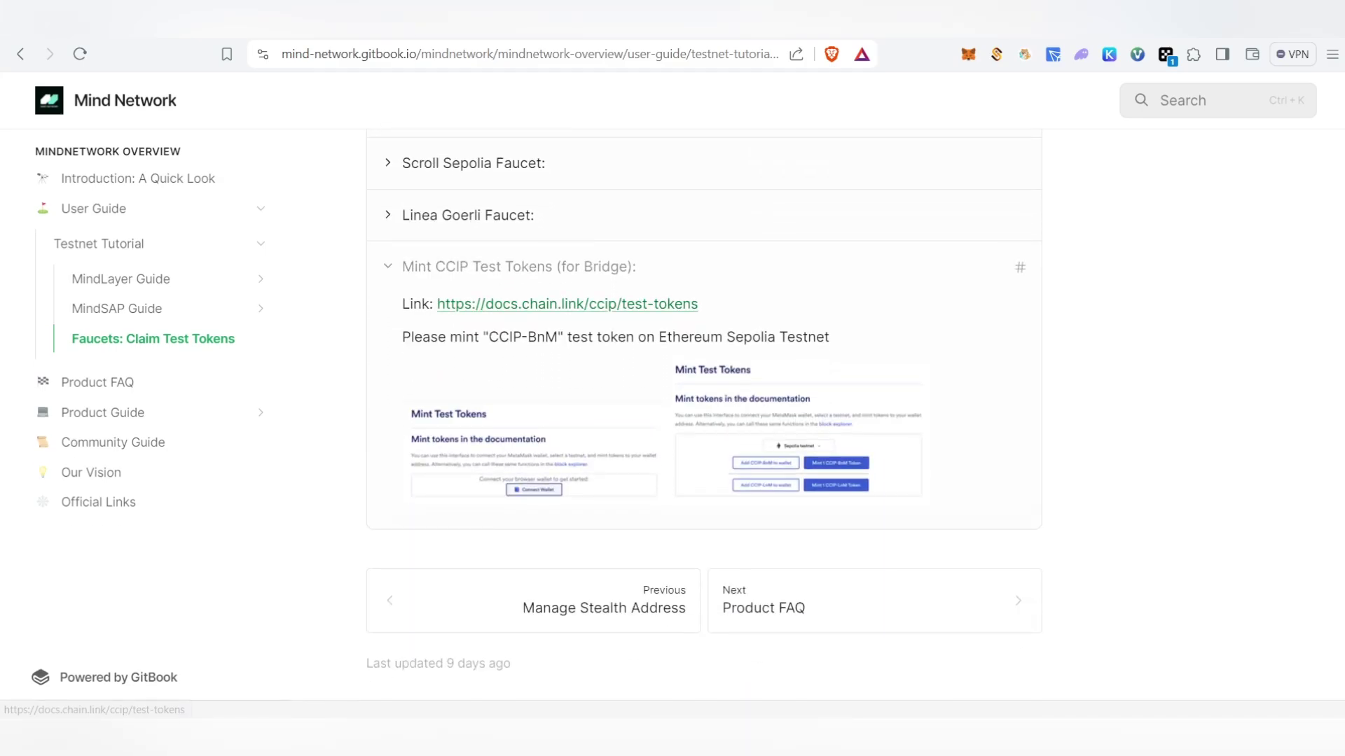
left_click(567, 304)
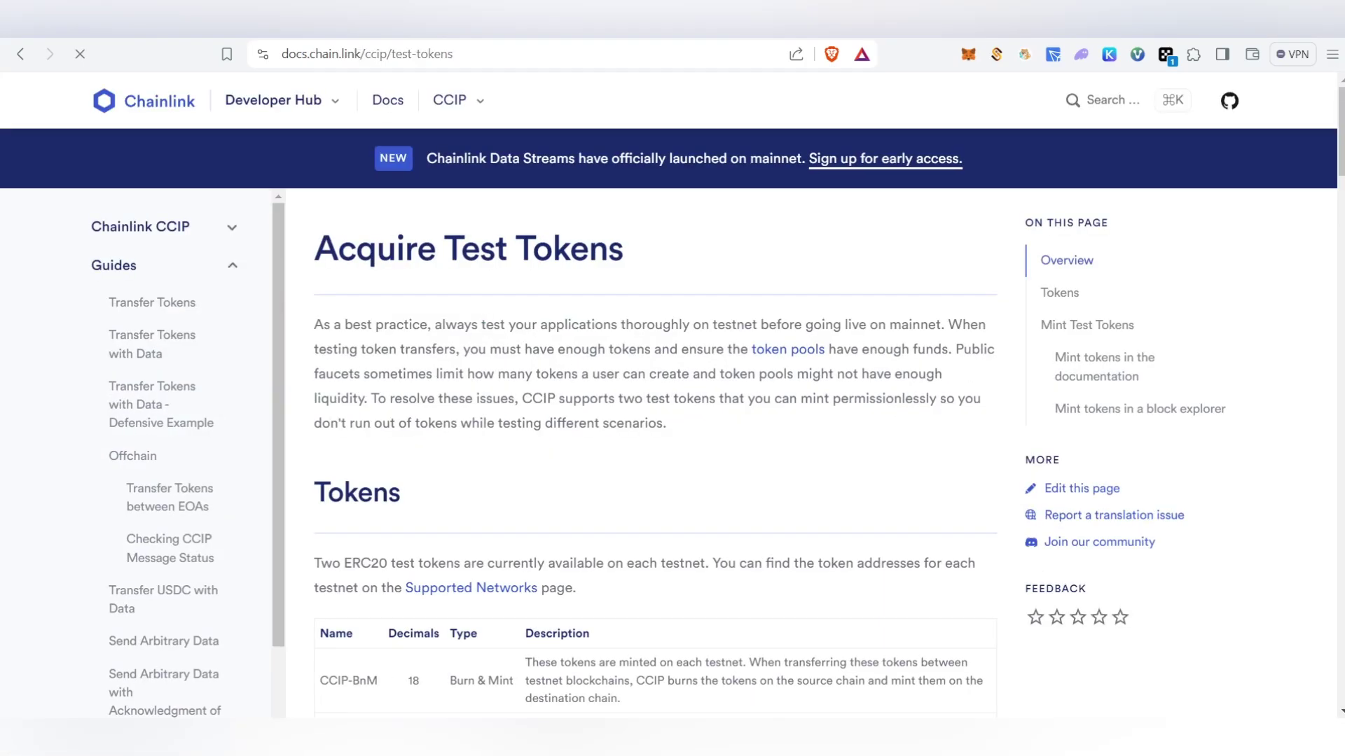
Connect the MetaMask wallet to the Chainlink minting interface and mint a CCIP-BnM token on the Sepolia testnet, confirming the transaction.
scroll(673, 421, "down", 5)
scroll(655, 420, "down", 9)
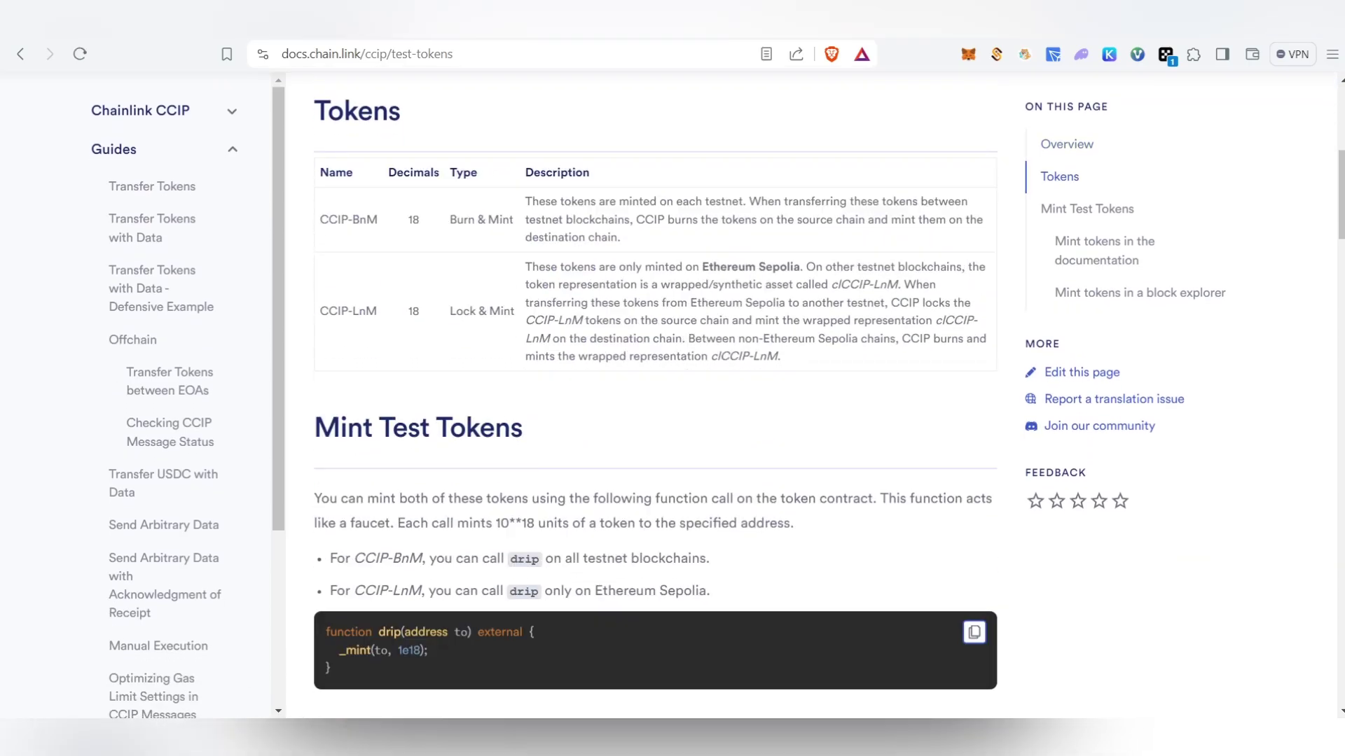
left_click(654, 305)
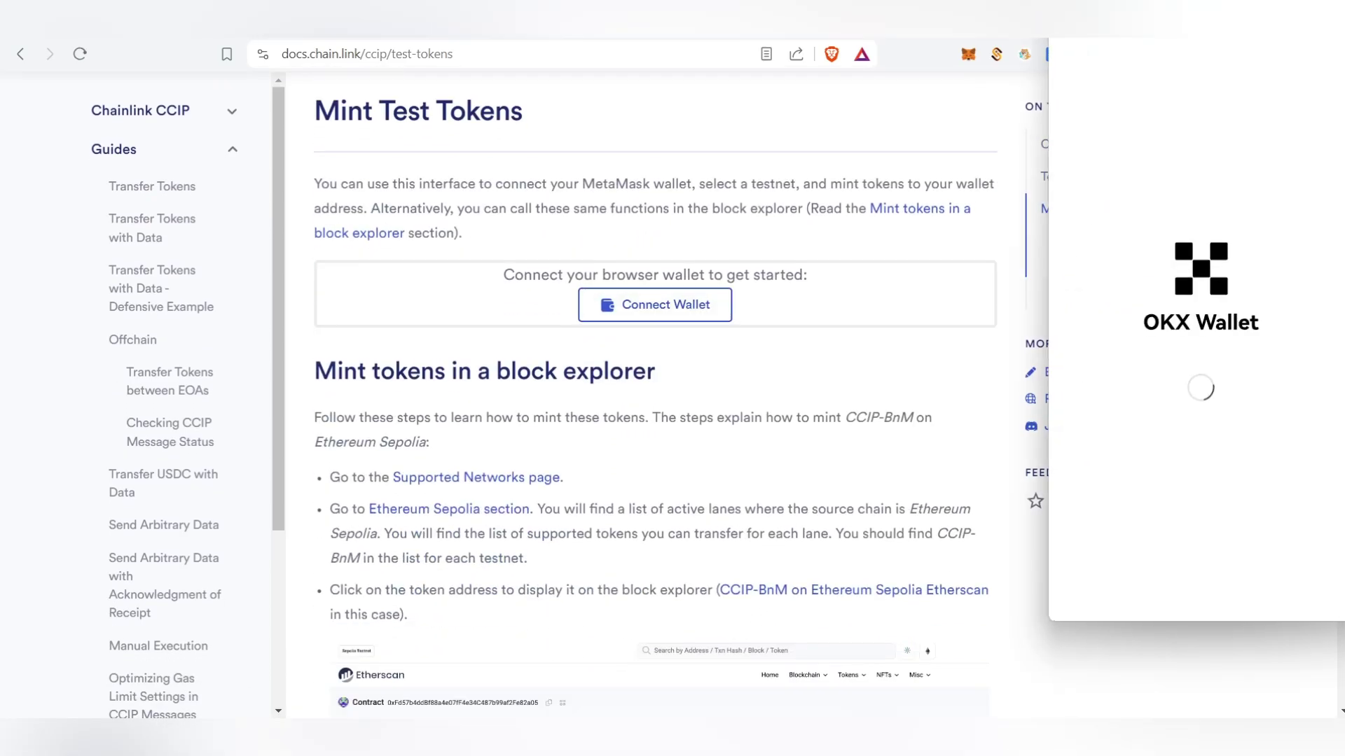
left_click(1269, 303)
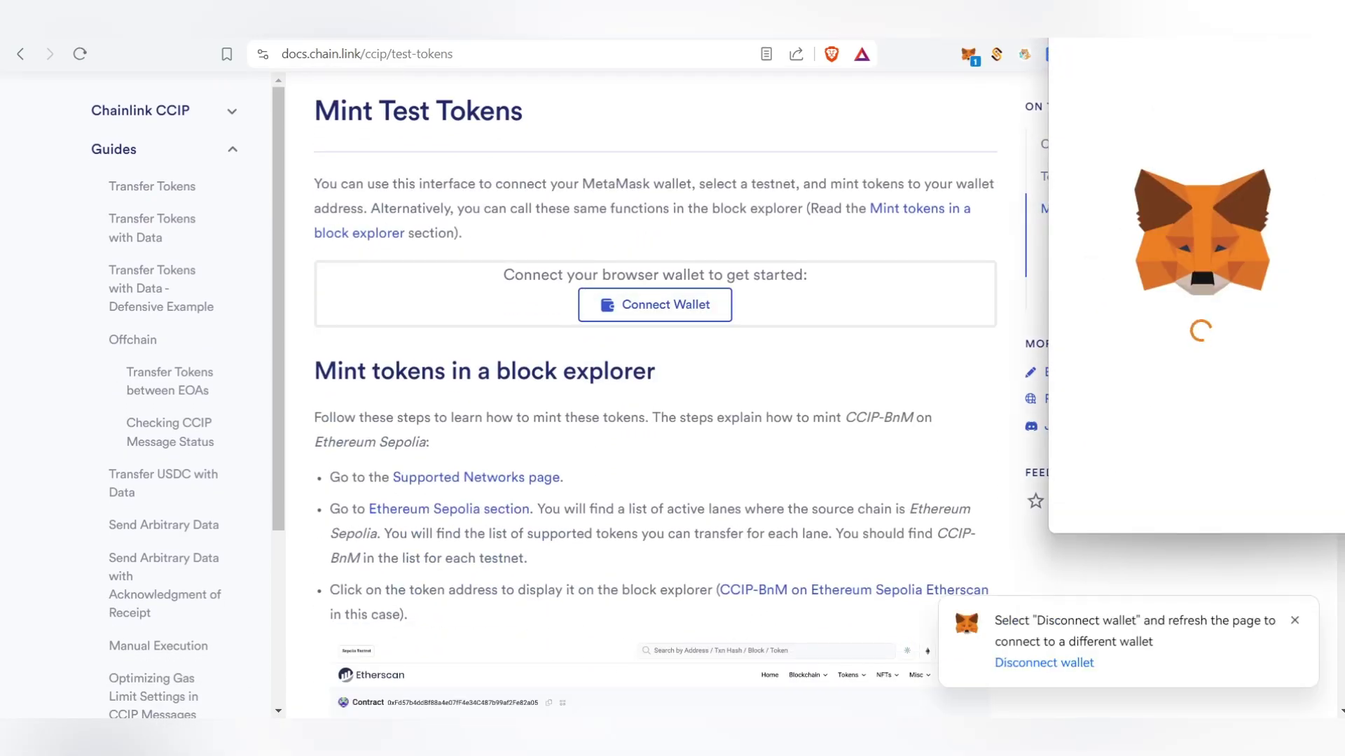
left_click(1274, 500)
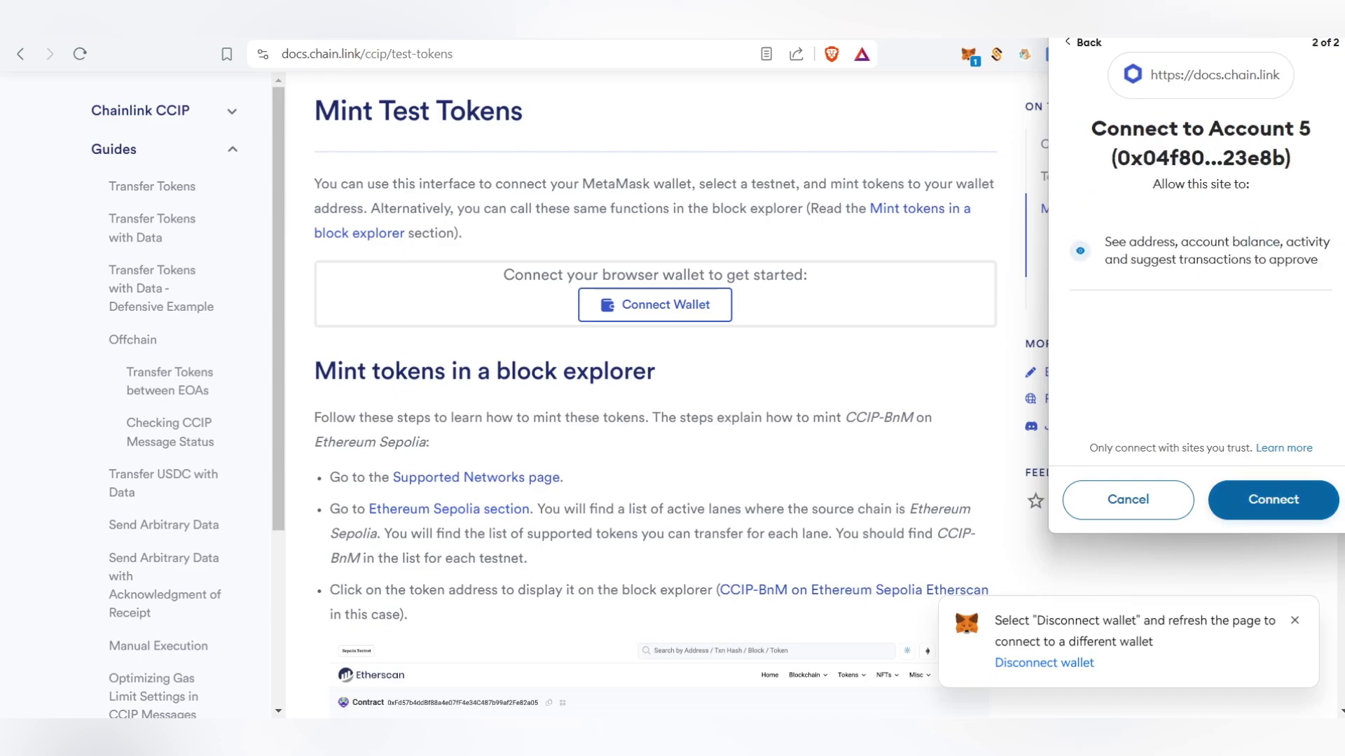
left_click(1267, 495)
left_click(759, 343)
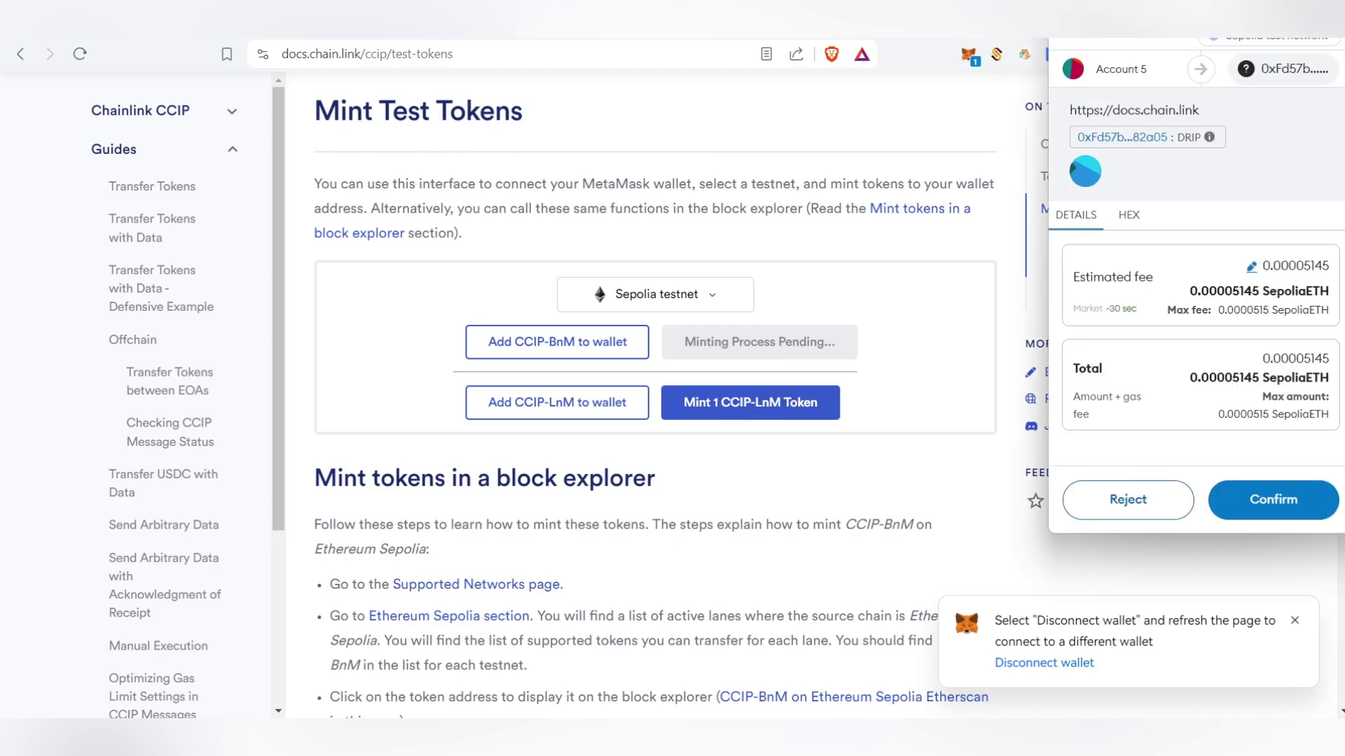
left_click(1273, 499)
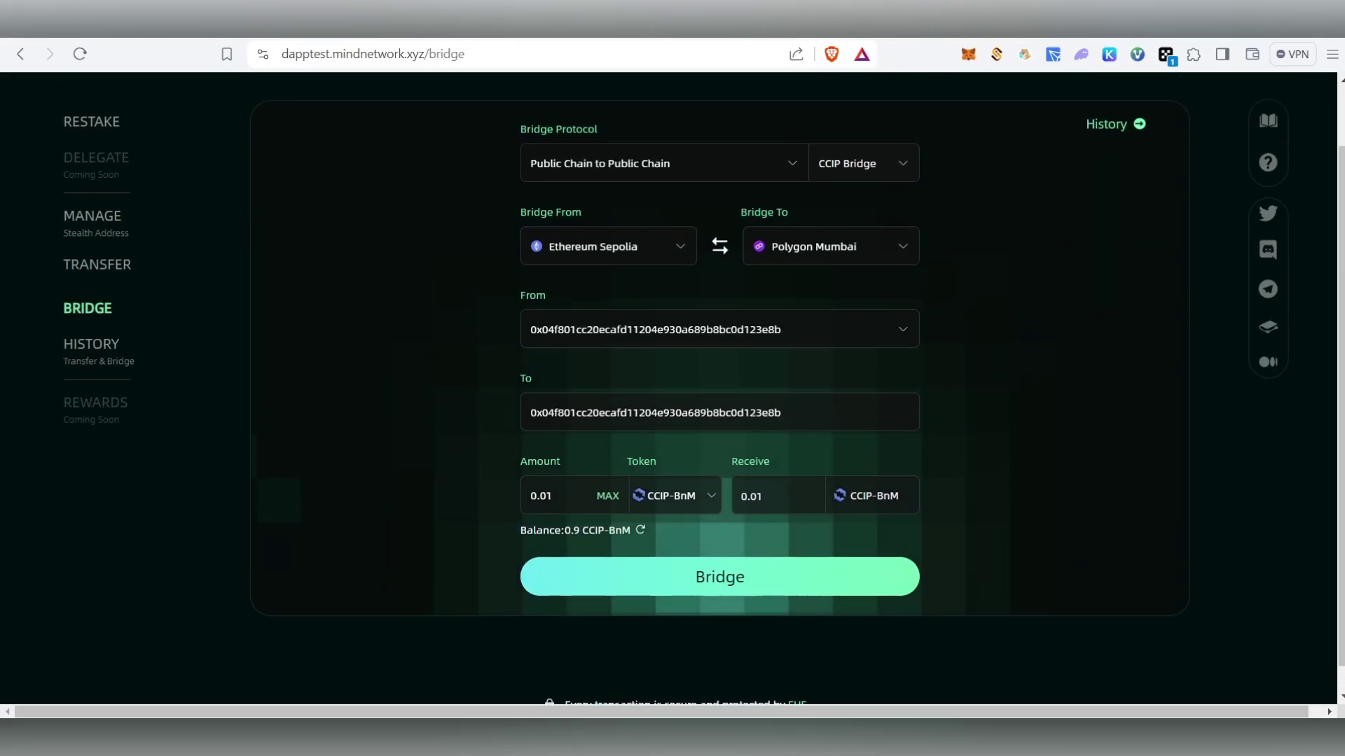
Submit the bridge of 0.01 CCIP-BnM to Polygon Mumbai, approving the maximum spending cap and the bridge transaction in the wallet.
scroll(719, 389, "up", 1)
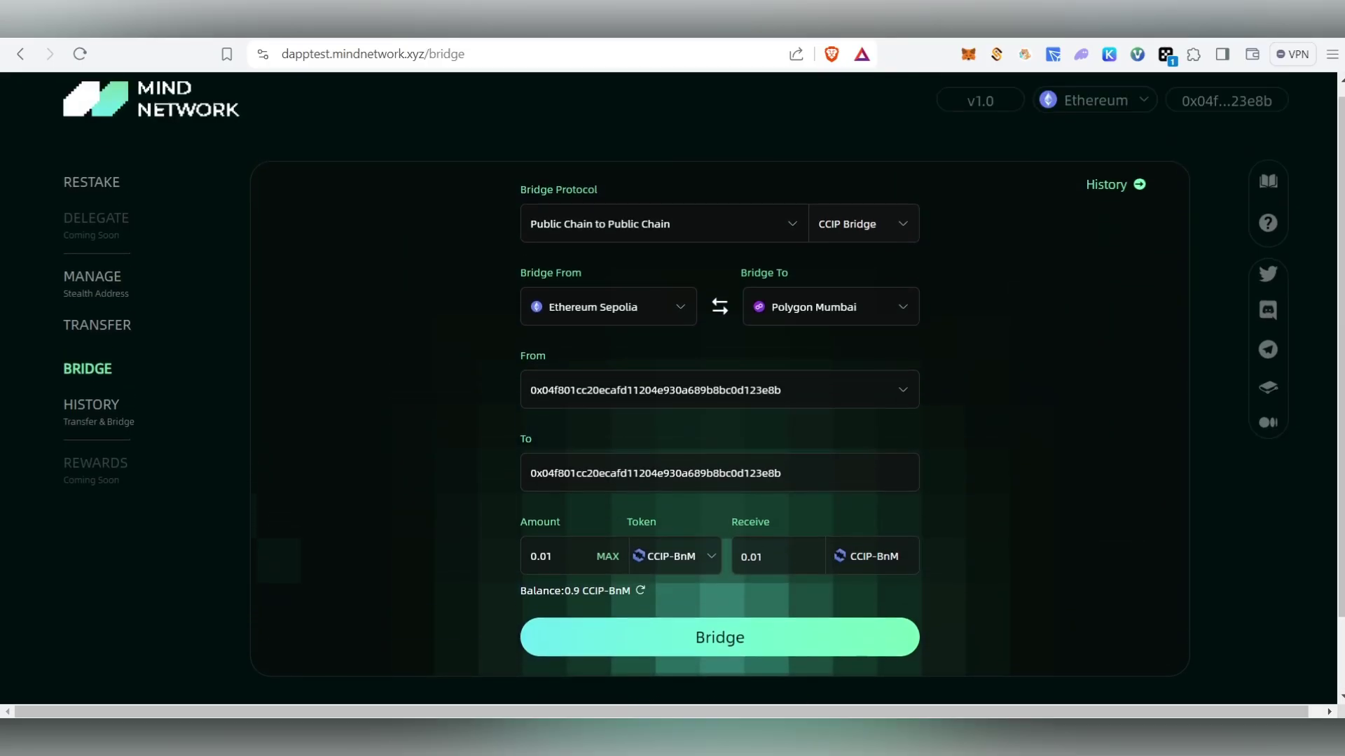
left_click(720, 638)
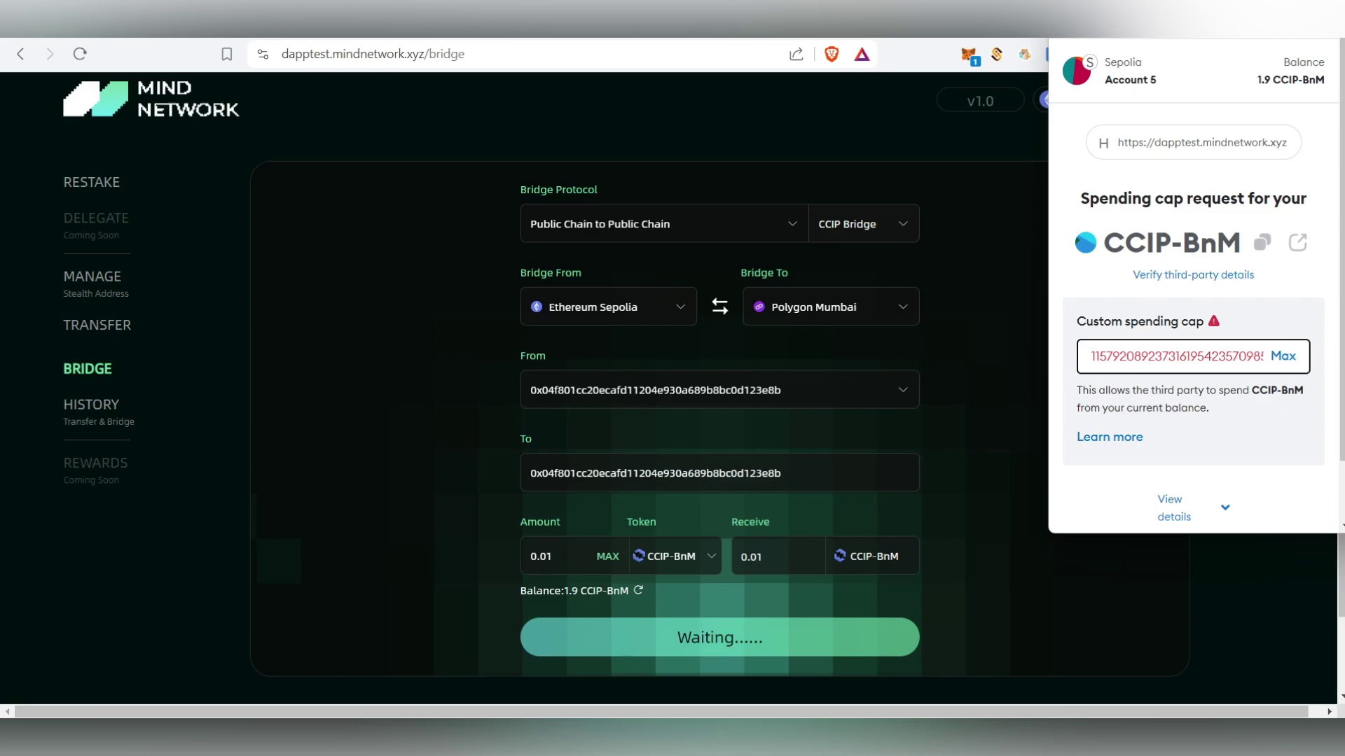
scroll(1253, 337, "down", 2)
left_click(1283, 281)
left_click(1261, 516)
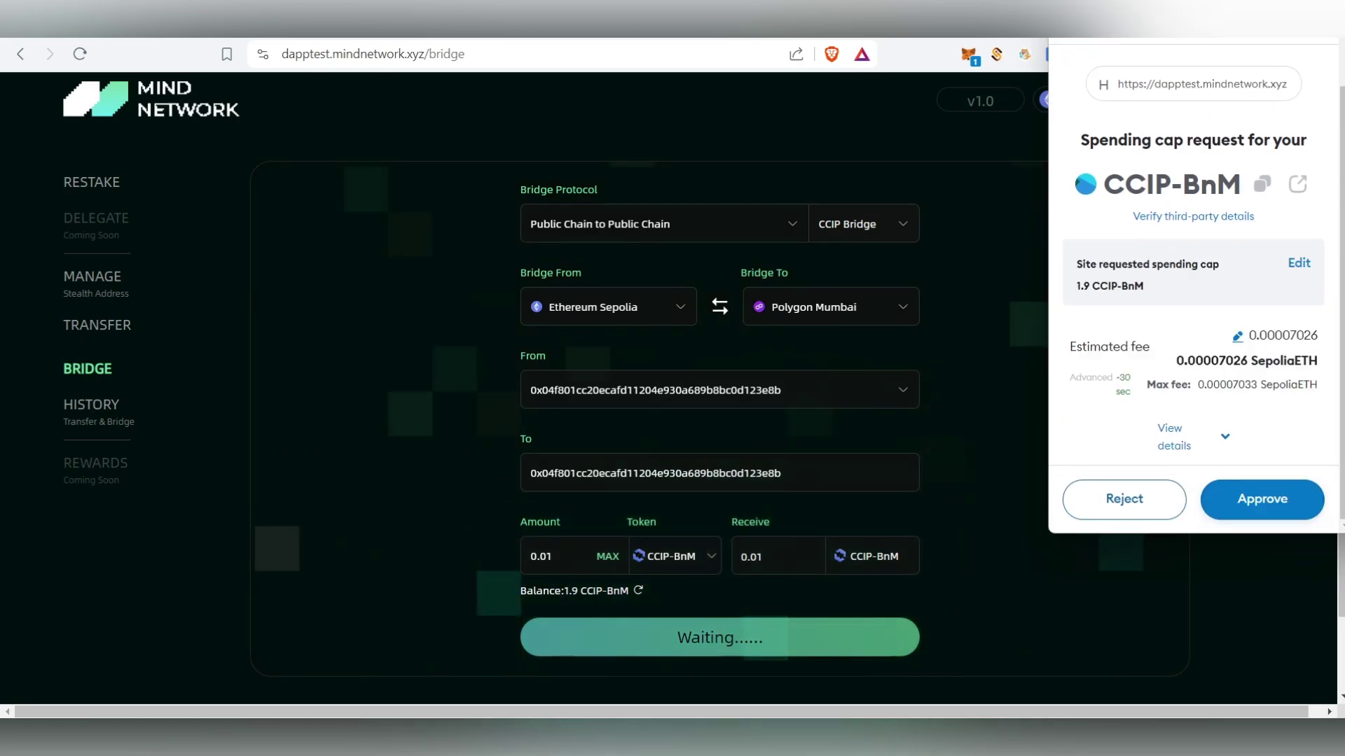
key("Return")
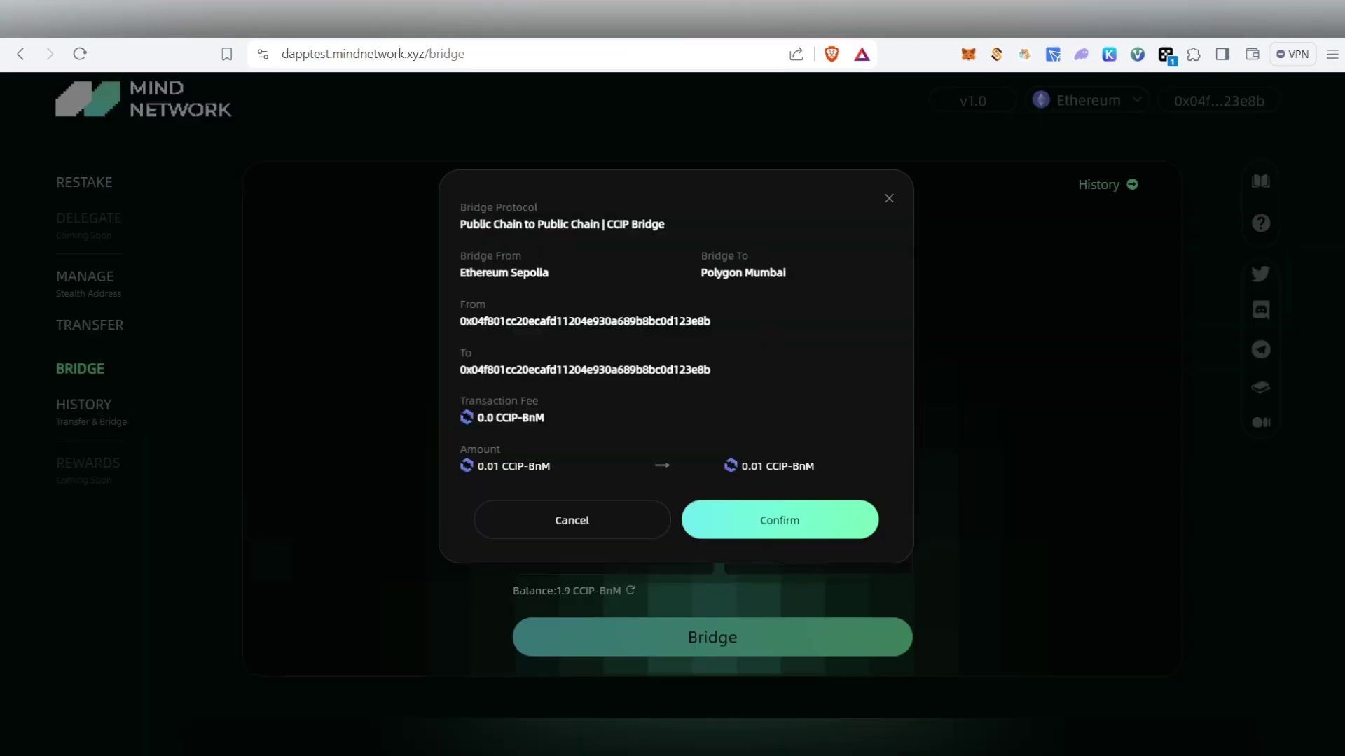
left_click(780, 521)
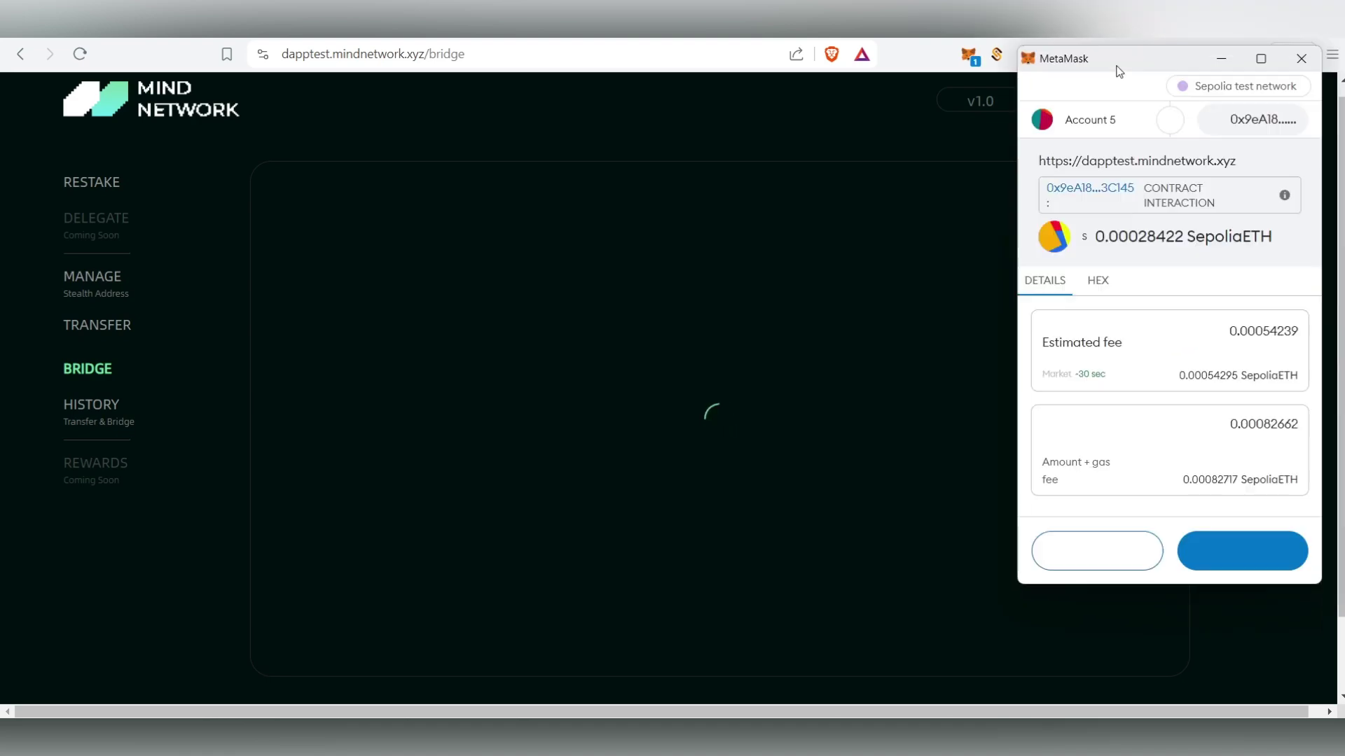
left_click(1242, 550)
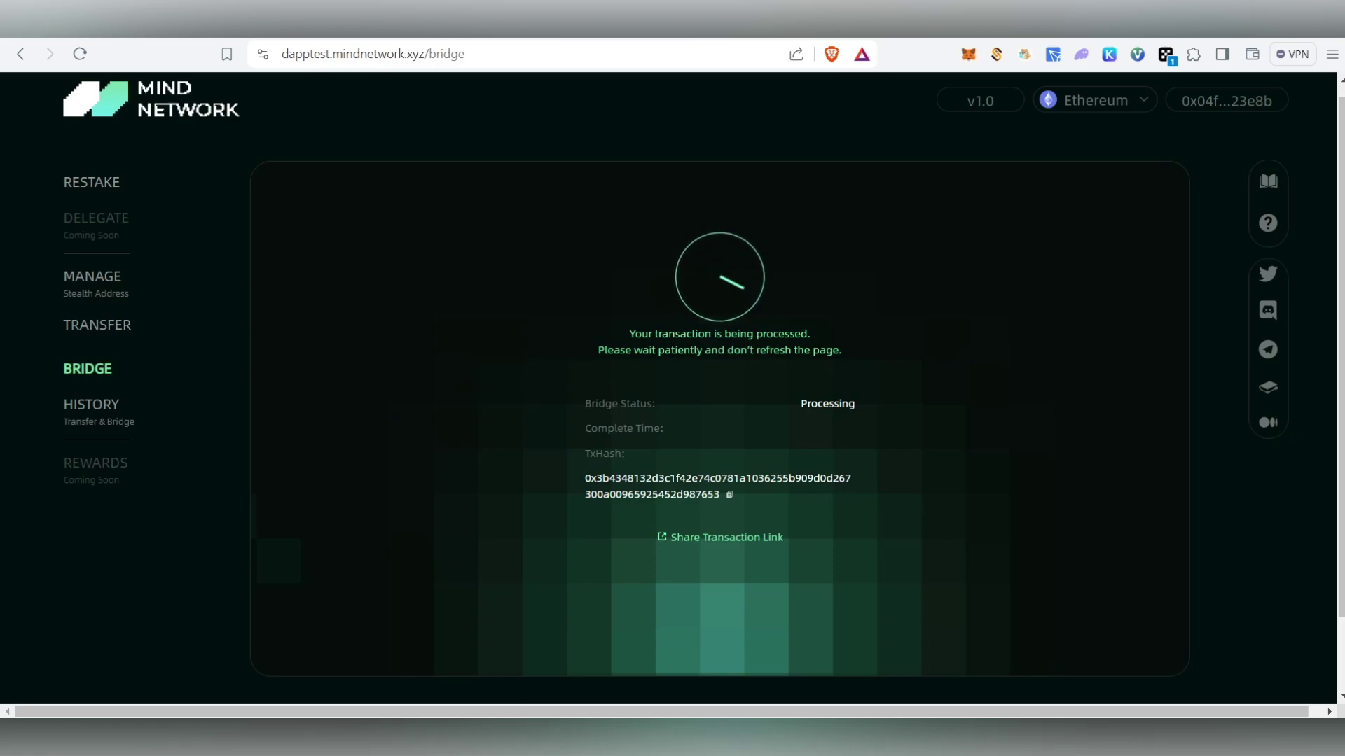
Open the Restake page, claim the aiETH test tokens and confirm the mint transaction in the wallet.
left_click(91, 182)
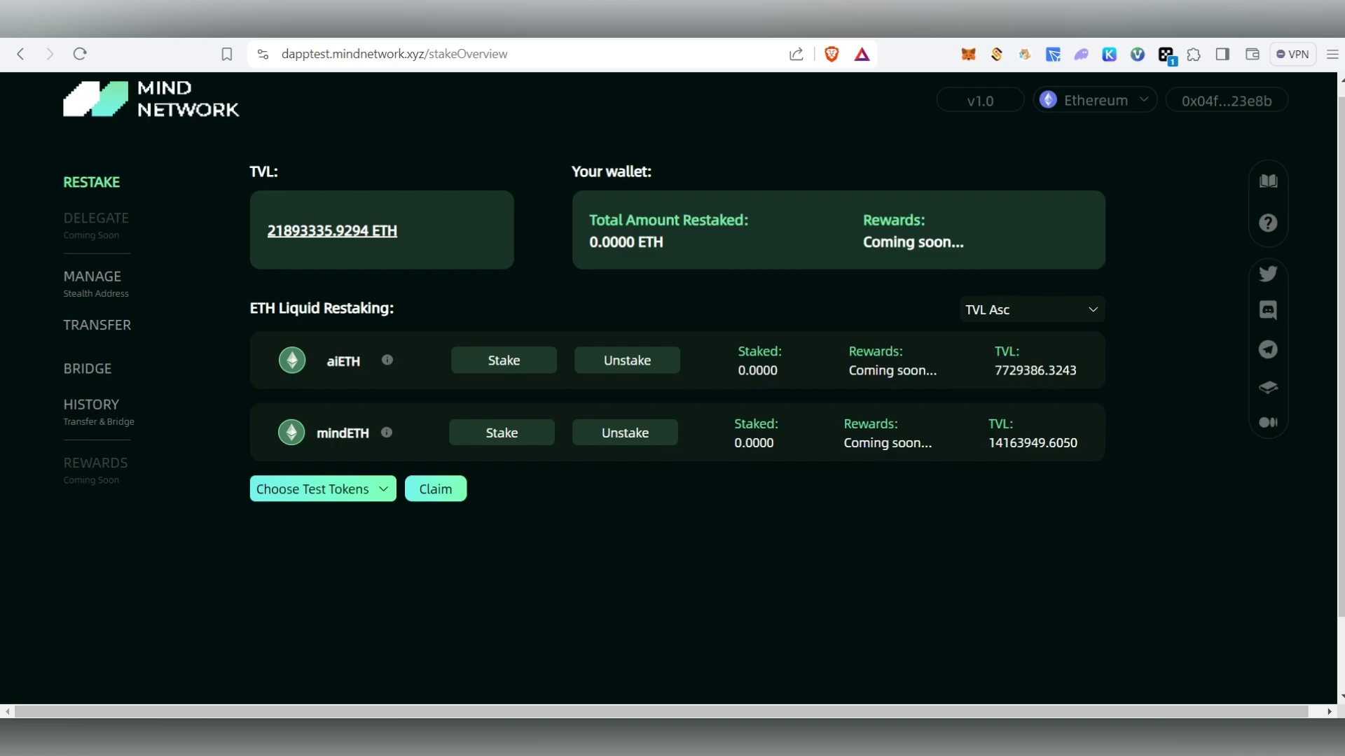
left_click_drag(327, 361, 339, 361)
left_click(343, 362)
left_click_drag(317, 433, 370, 433)
left_click(368, 434)
left_click(322, 489)
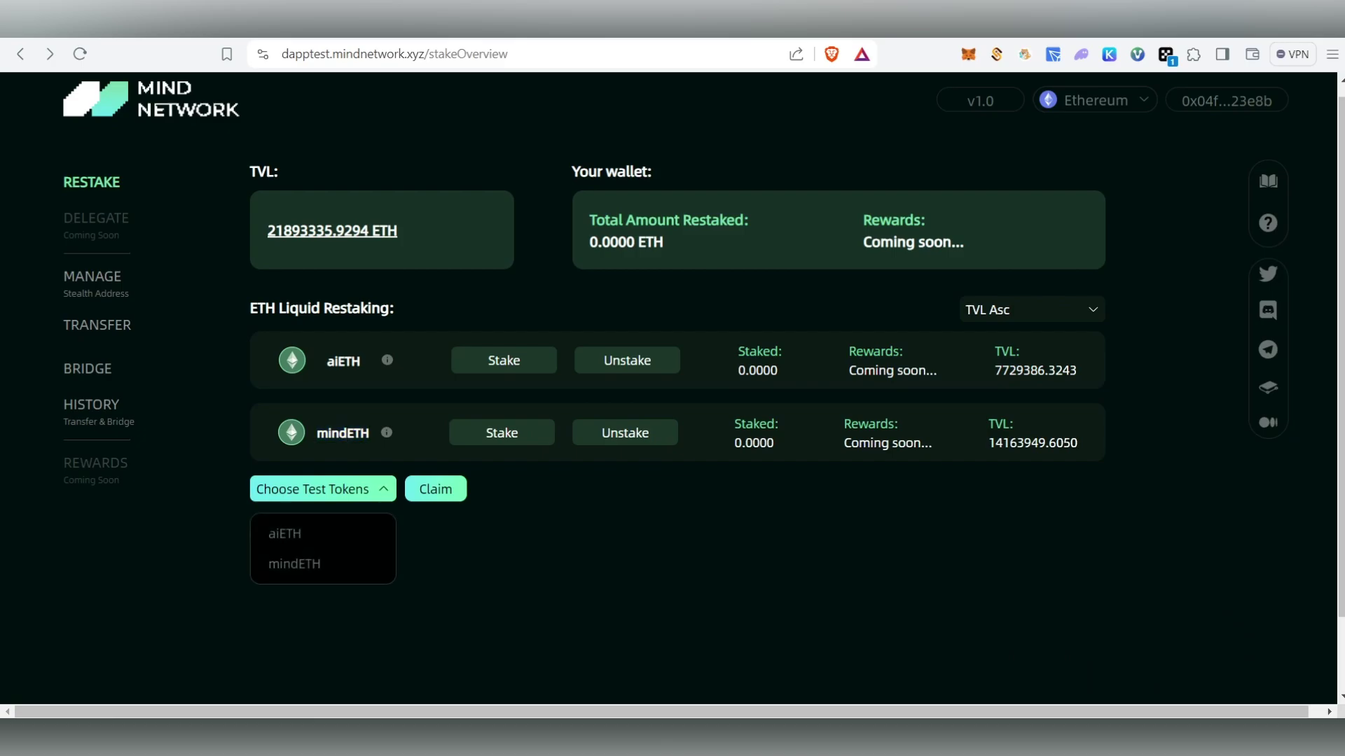
left_click(284, 534)
left_click(436, 489)
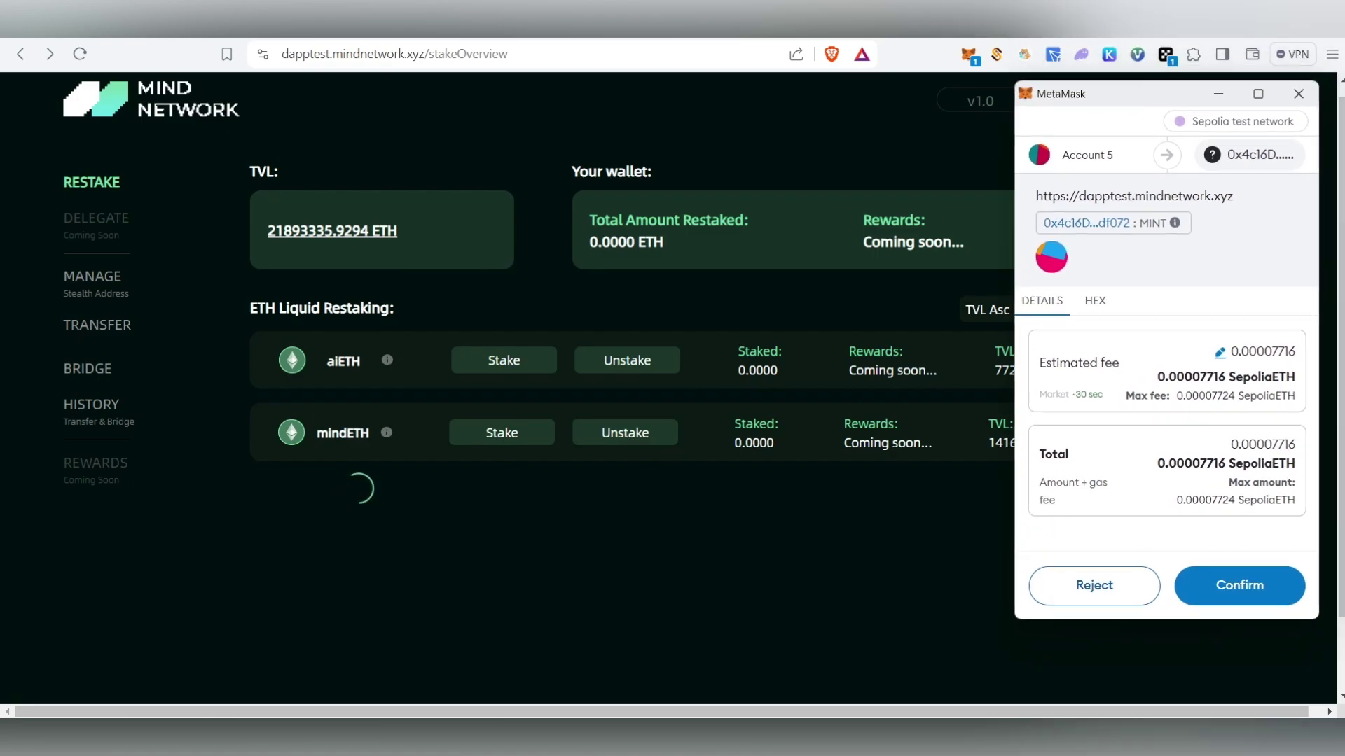
left_click(1239, 586)
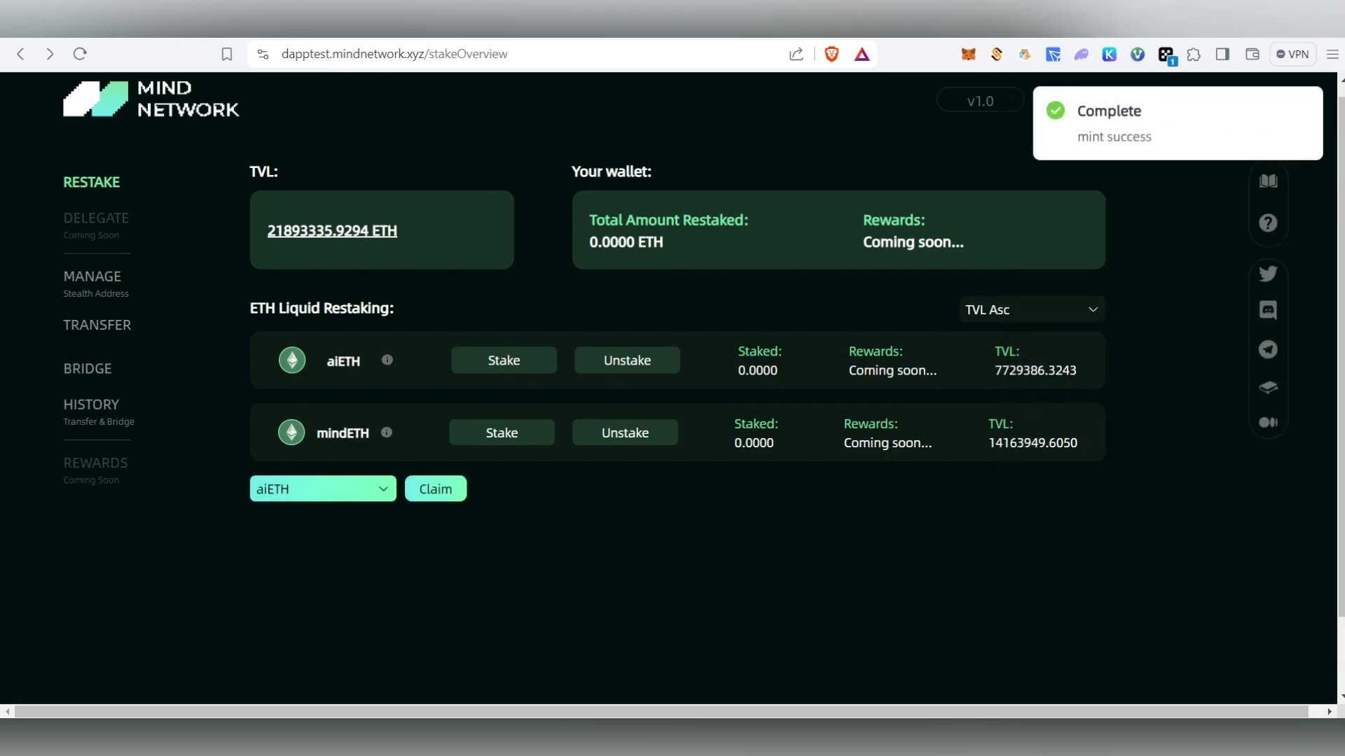
Claim the mindETH test tokens on the Restake page and confirm the mint transaction in the wallet.
left_click(323, 489)
left_click(294, 563)
left_click(435, 489)
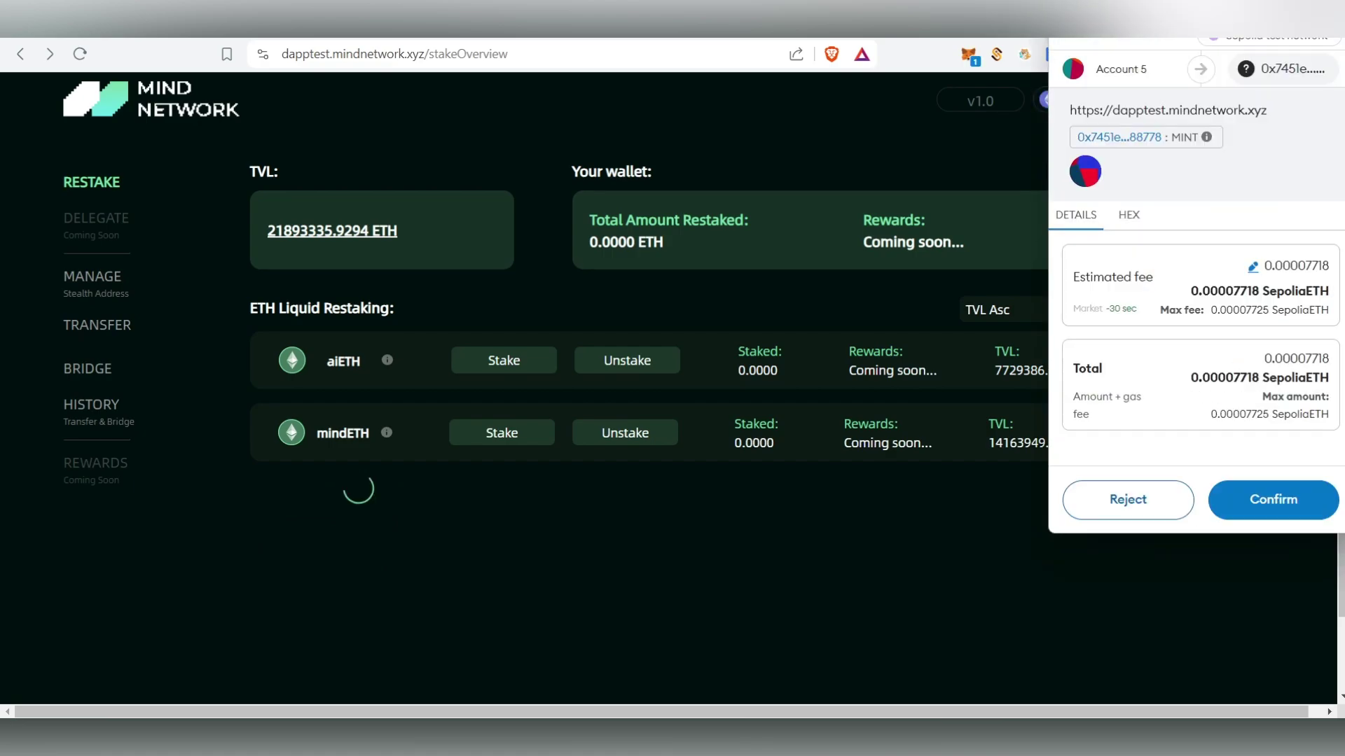
left_click(1255, 525)
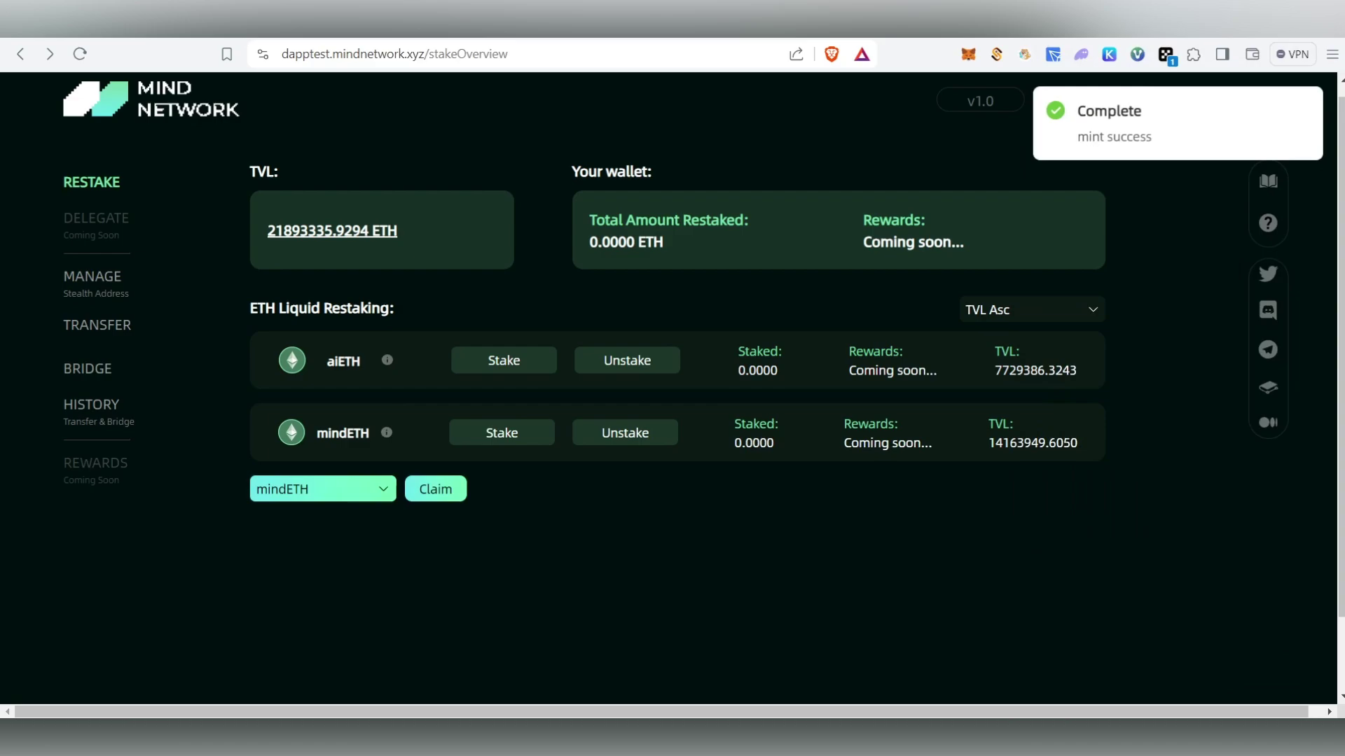
Open staking for aiETH on the Restake page and submit a stake of 10 aiETH.
left_click_drag(326, 361, 351, 361)
left_click(351, 362)
left_click_drag(316, 434, 370, 434)
left_click(369, 434)
left_click(504, 360)
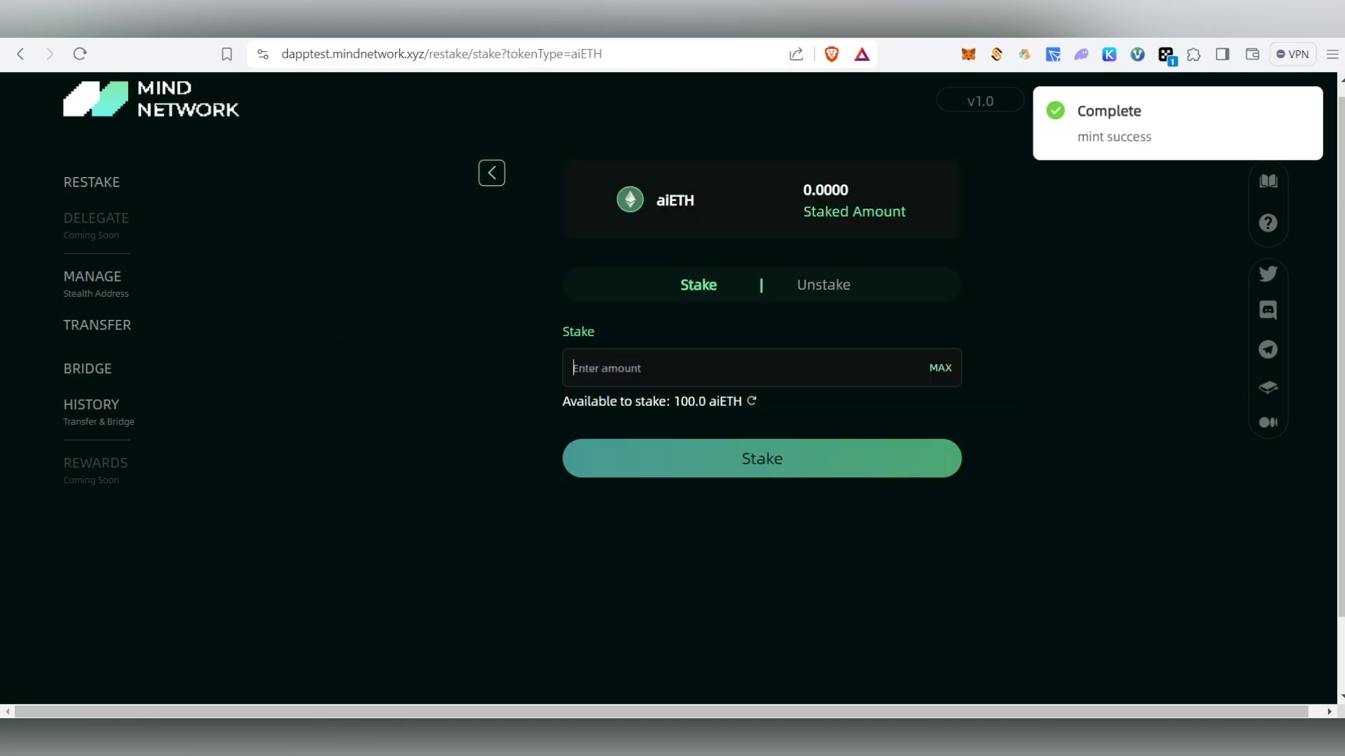
type("10")
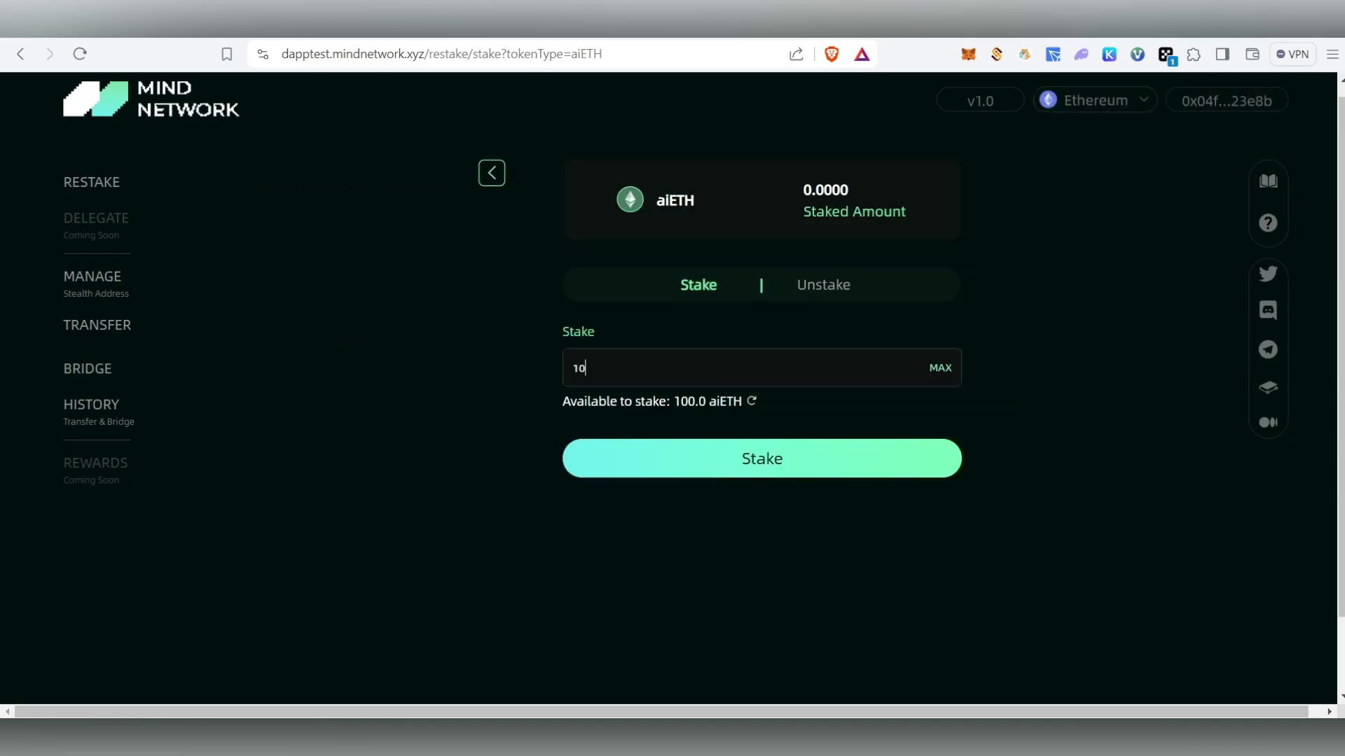
left_click(762, 459)
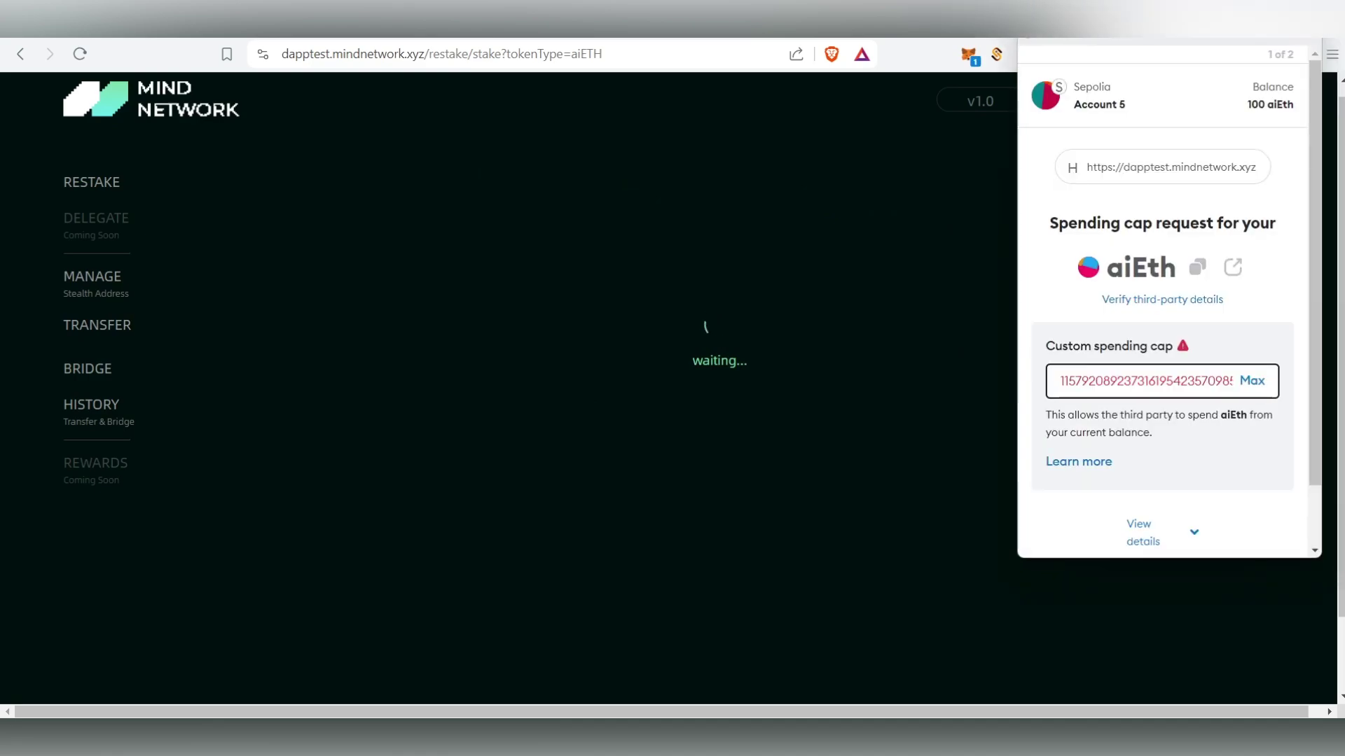
Approve the maximum aiETH spending cap in the wallet and confirm the deposit transaction.
left_click(1252, 381)
scroll(1246, 392, "down", 2)
left_click(1232, 524)
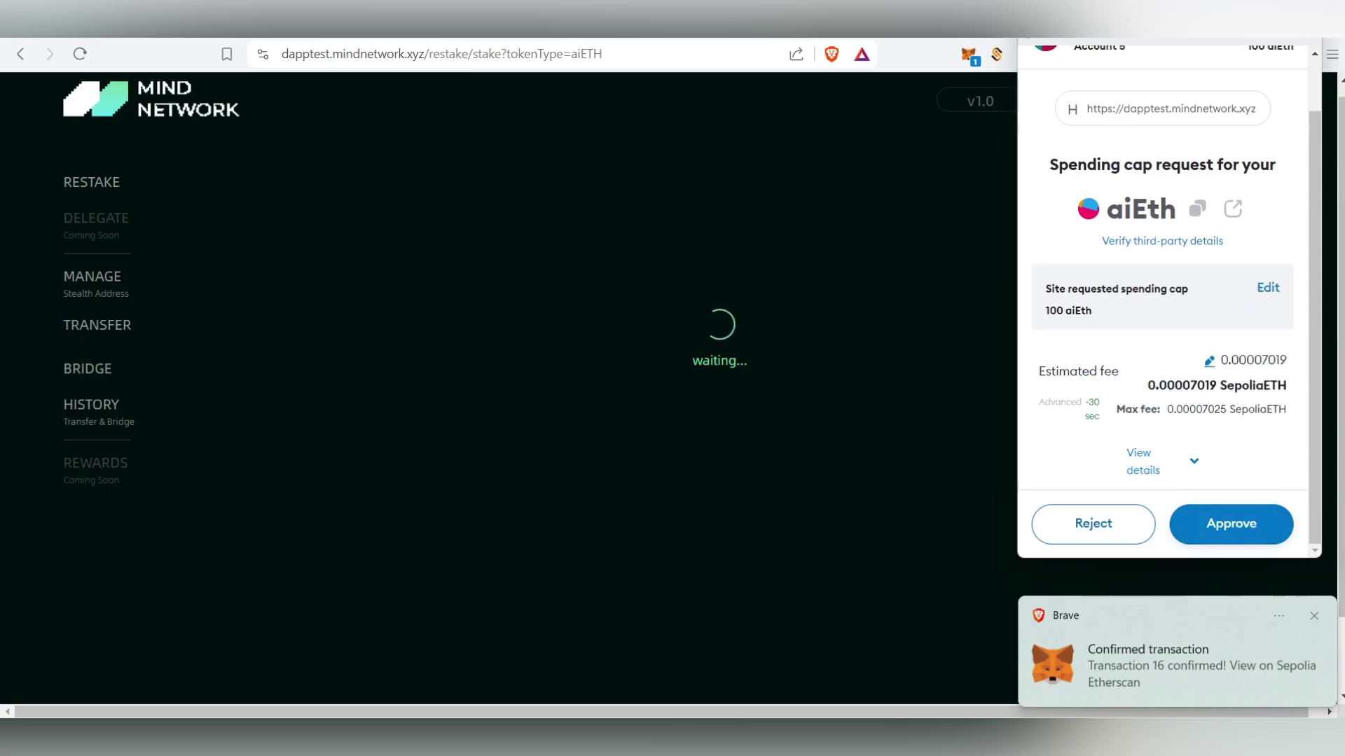
left_click(1231, 524)
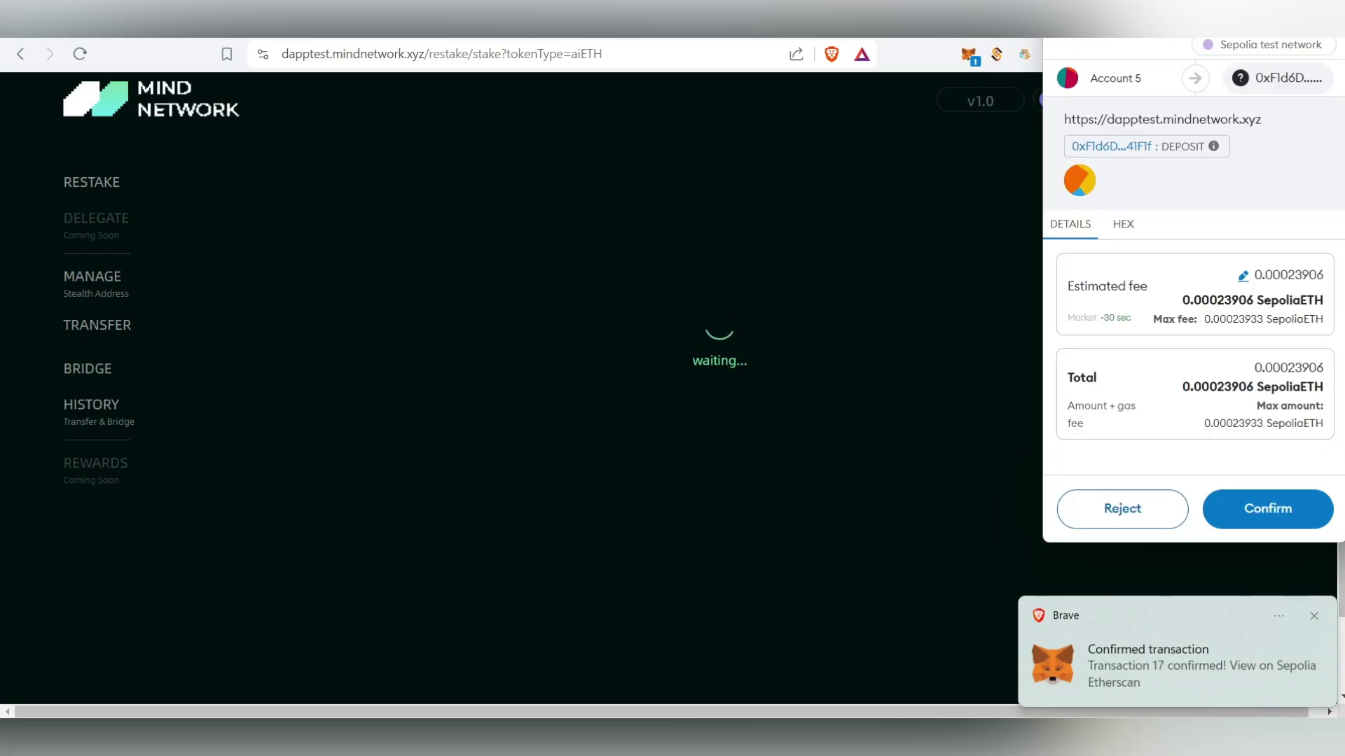
key("Return")
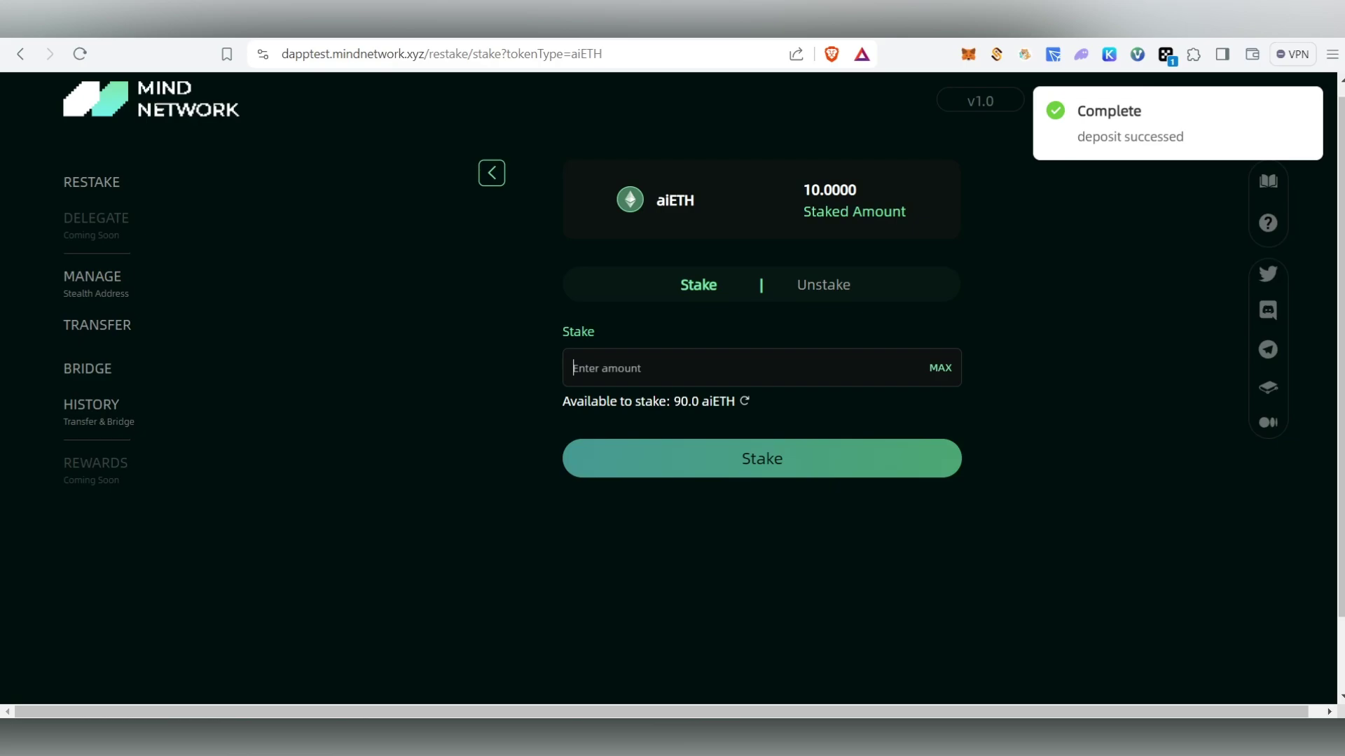
Unstake 5 aiETH and confirm the withdrawal transaction in the wallet.
left_click(823, 286)
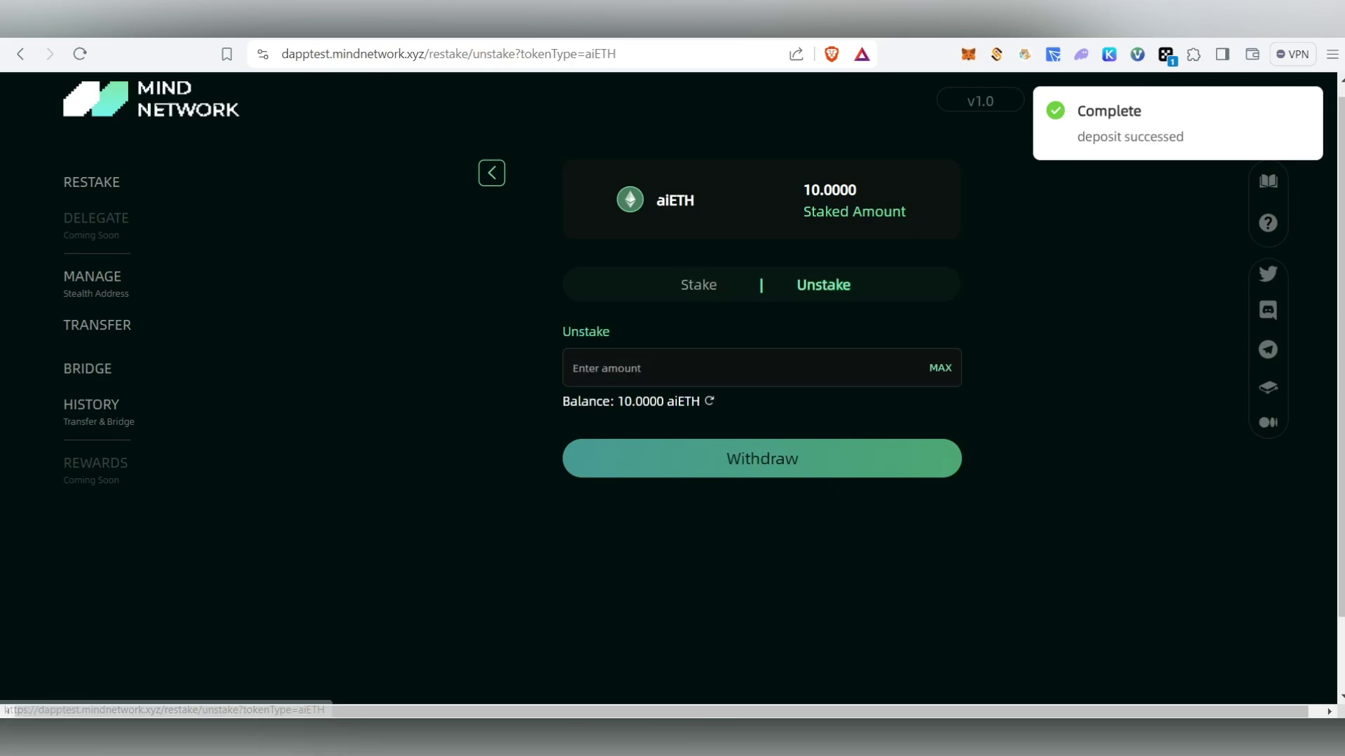
left_click(607, 369)
type("5")
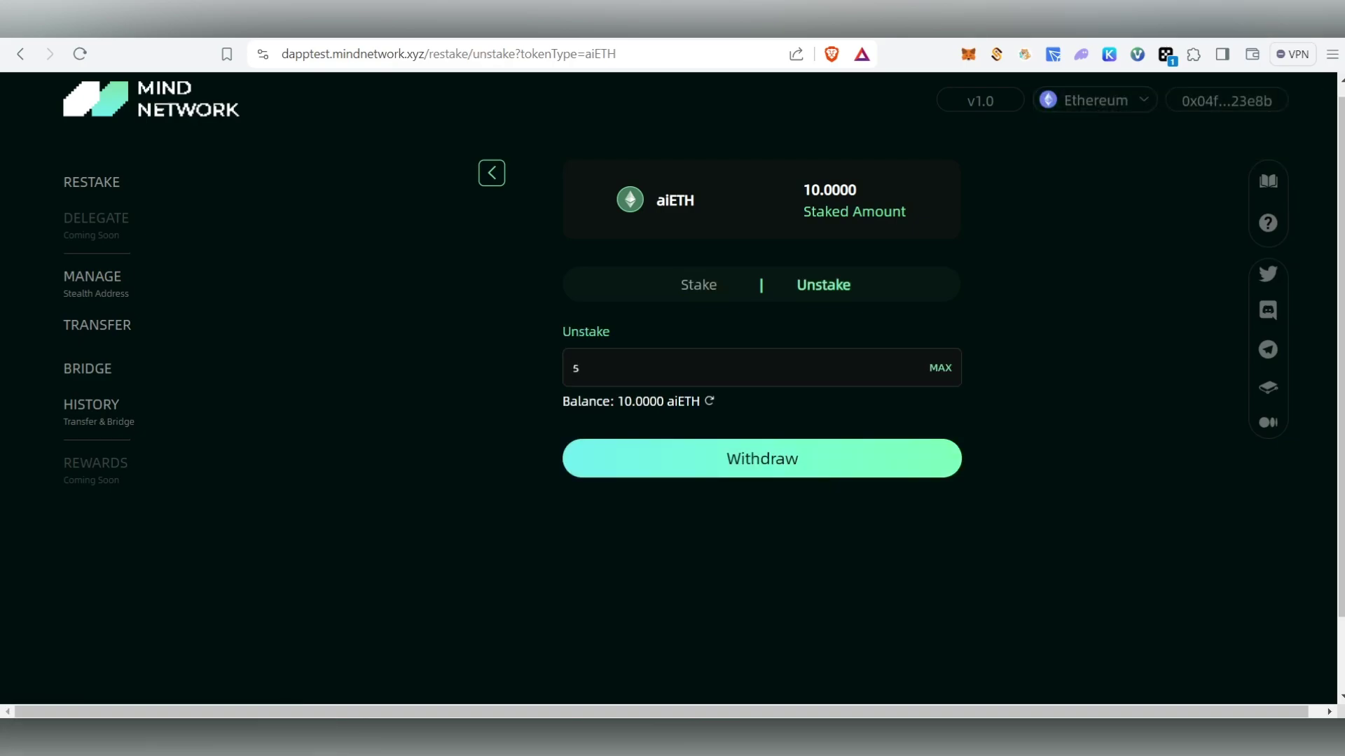
left_click(762, 459)
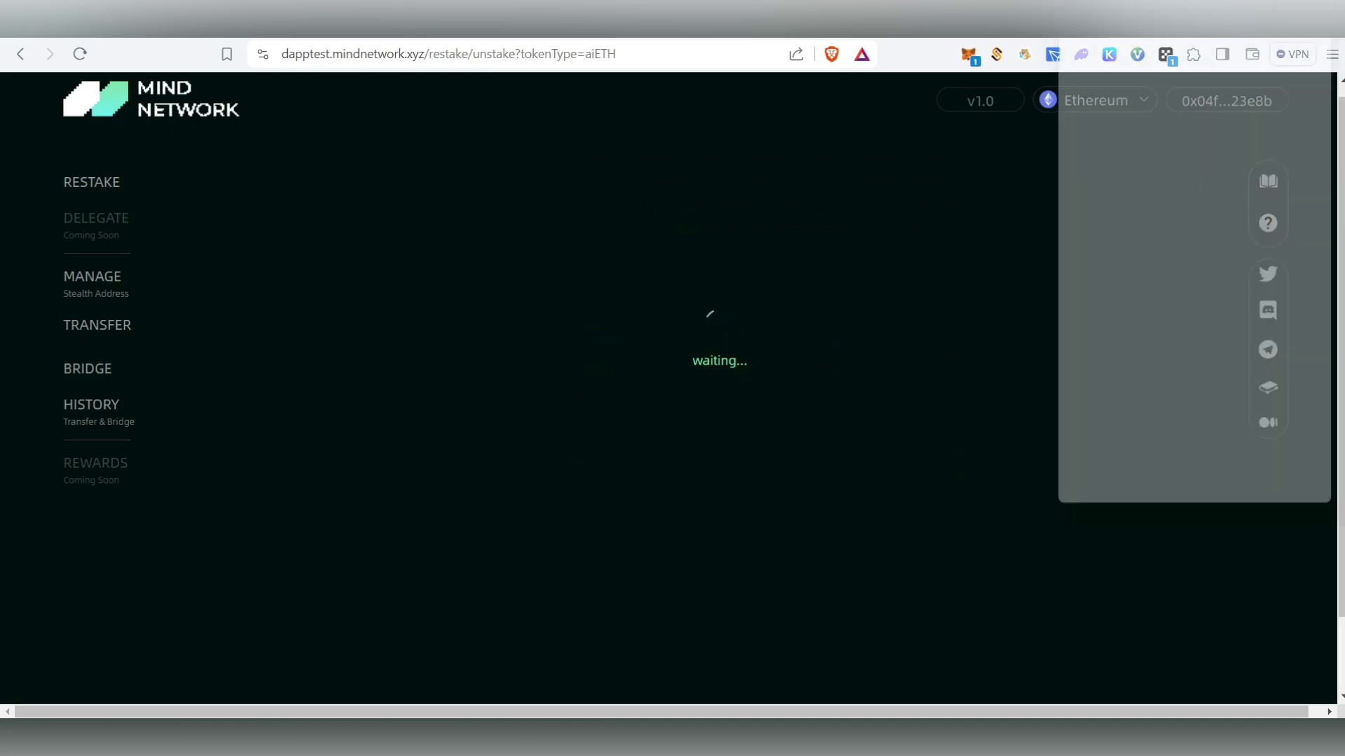
left_click(1273, 500)
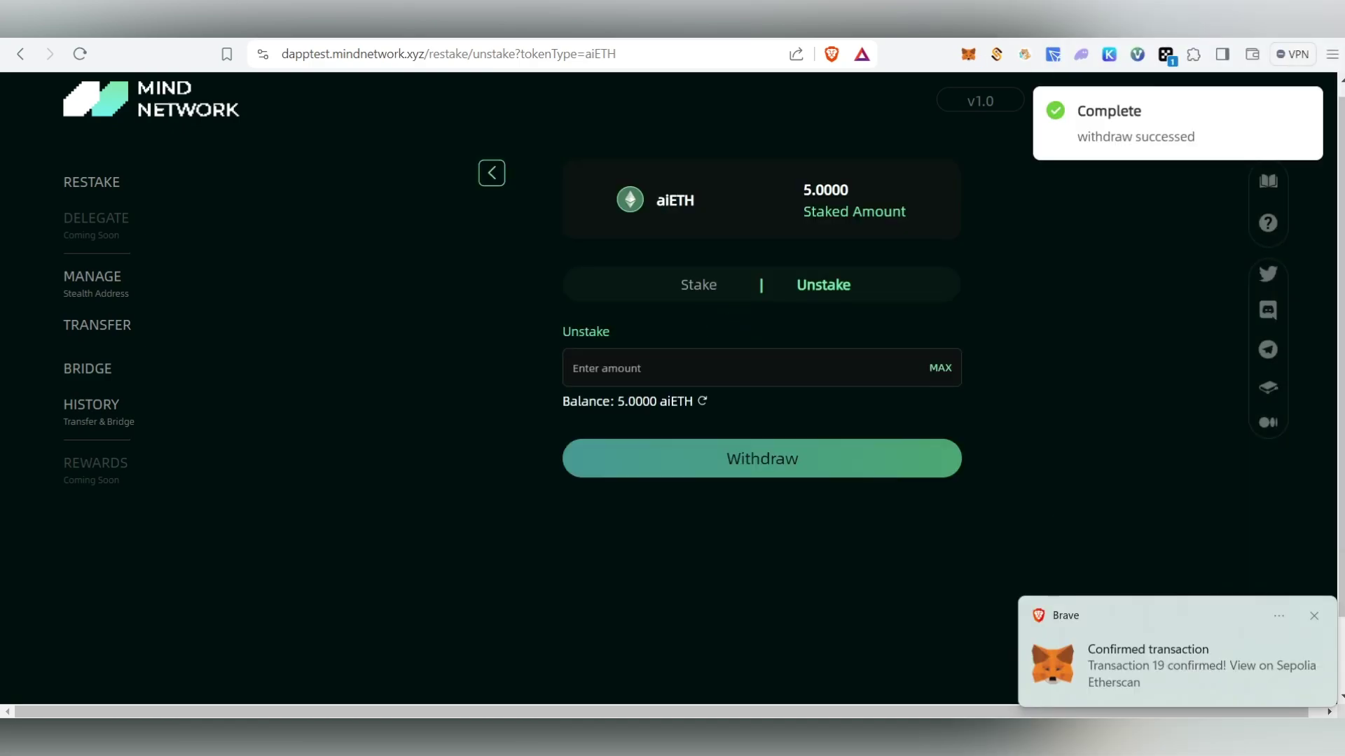
Return to the restaking overview and stake 50 mindETH, approving the maximum spending cap and the deposit transaction in the wallet.
left_click(491, 173)
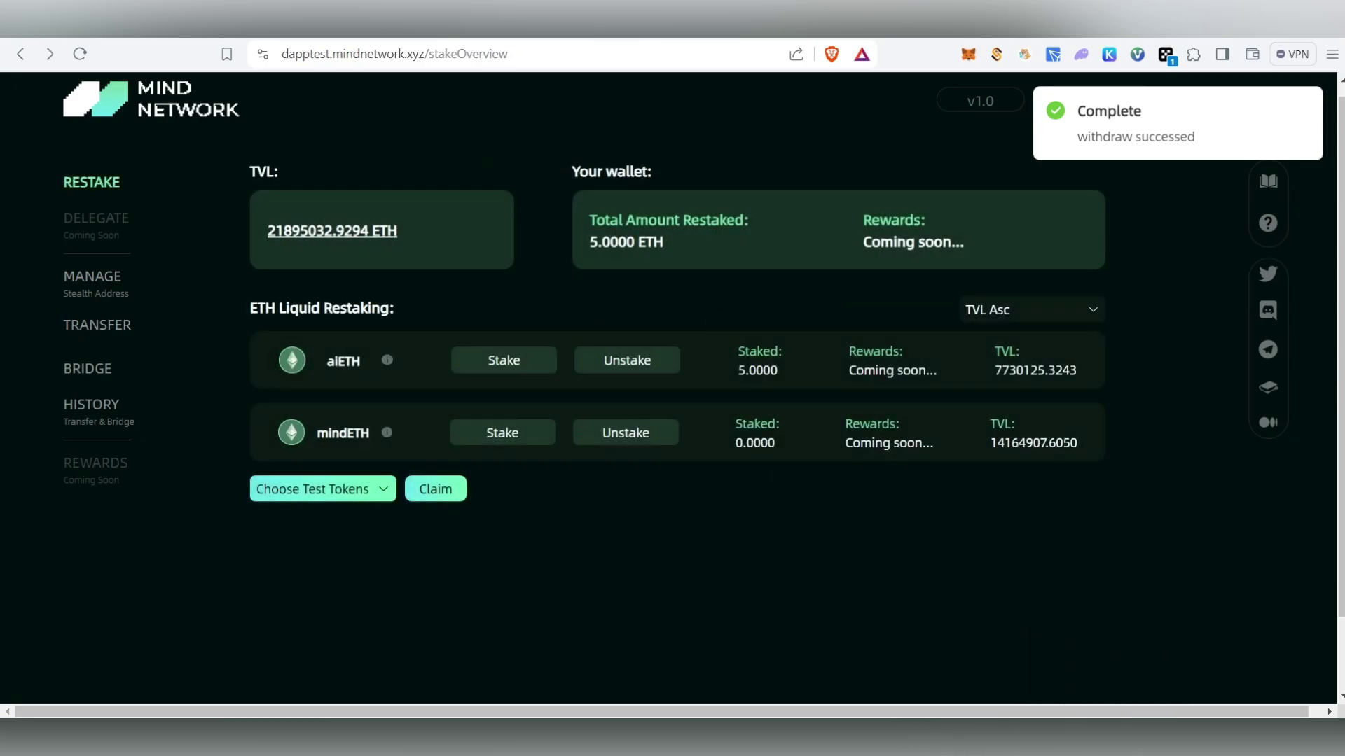
left_click(502, 432)
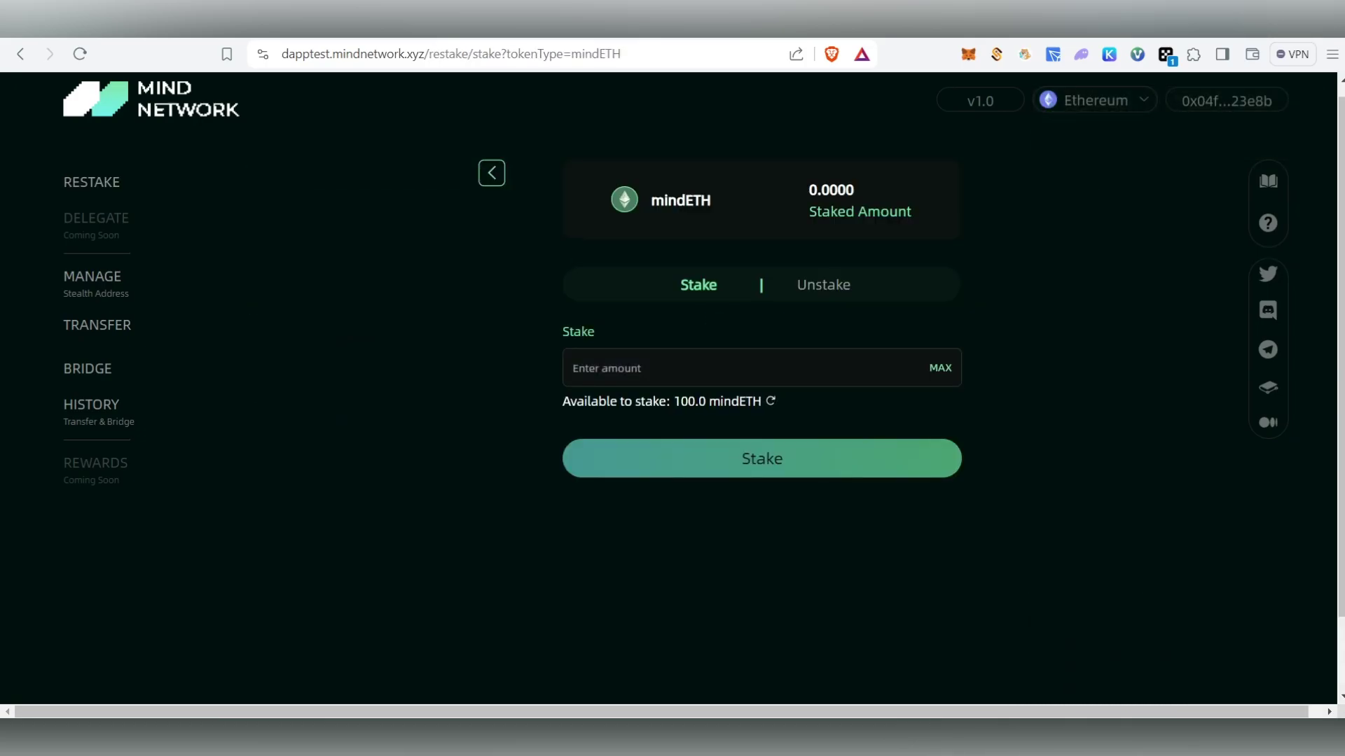
type("50")
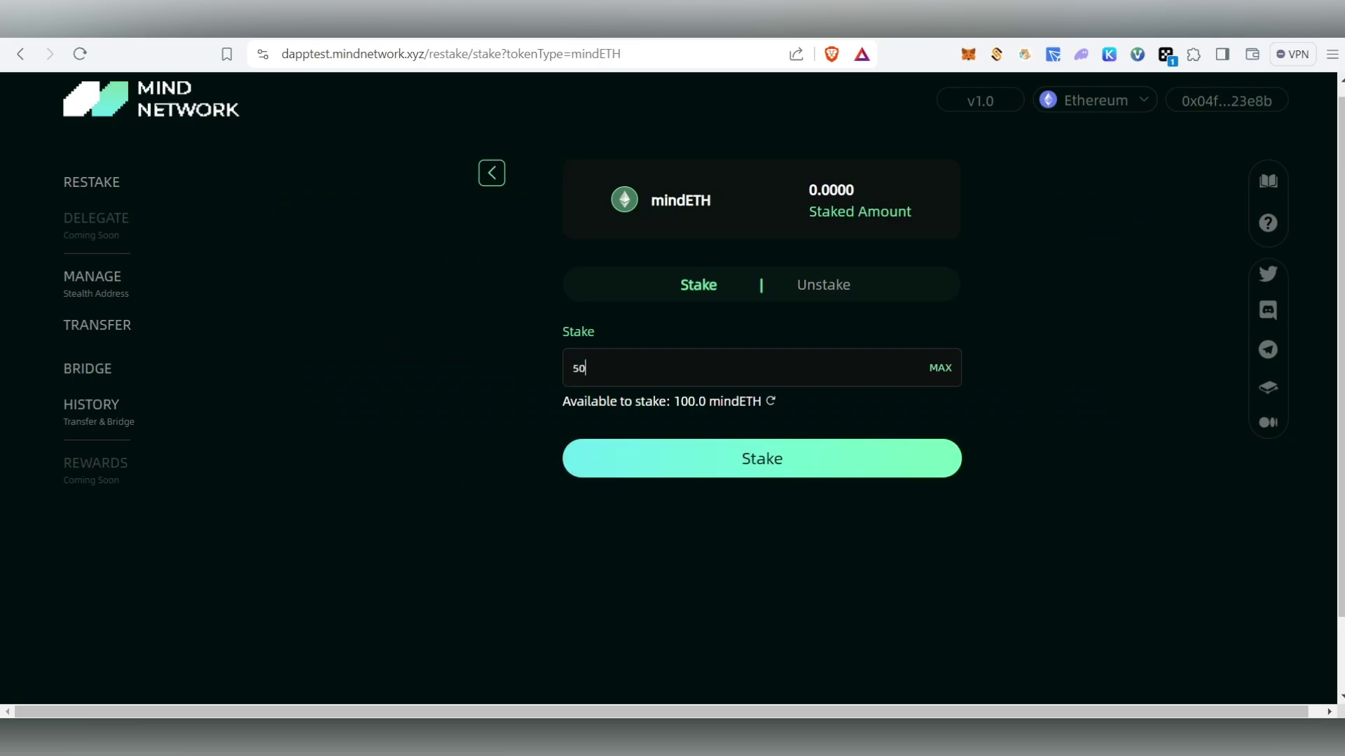
key("Return")
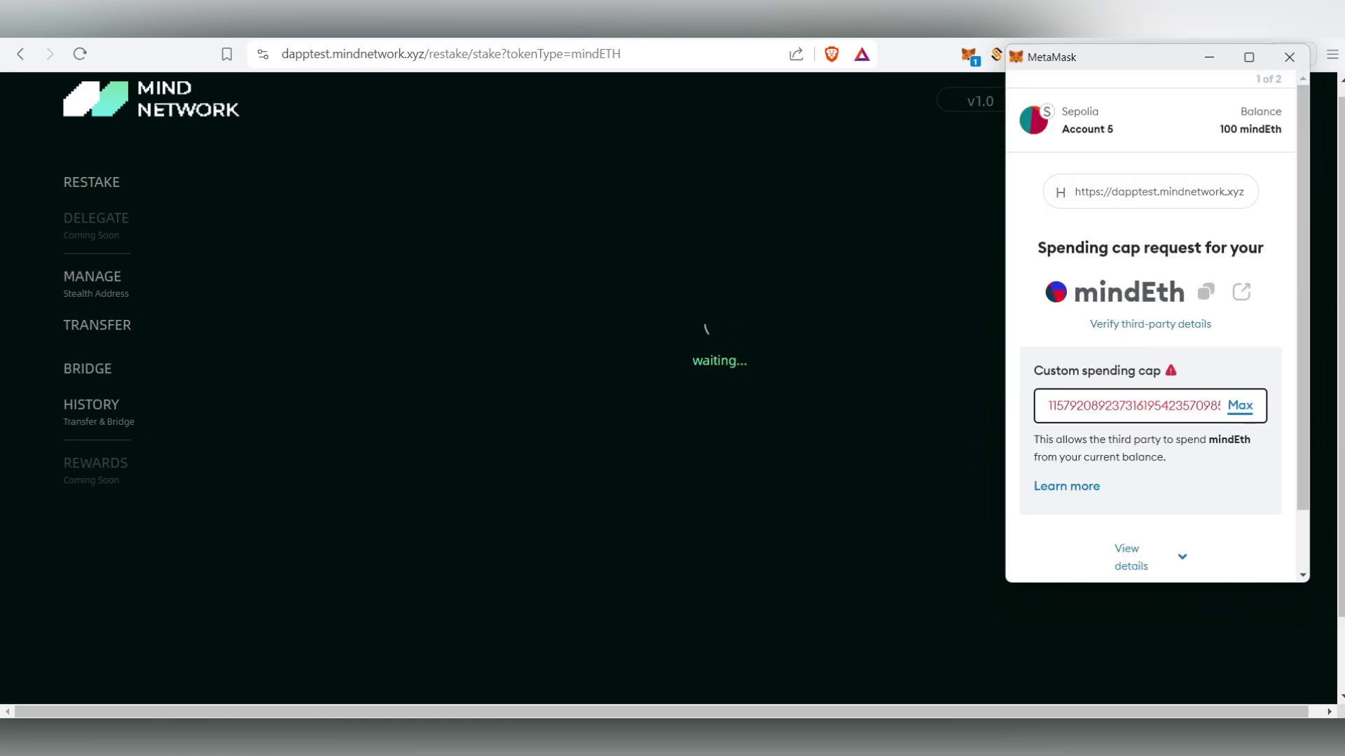
left_click(1240, 406)
scroll(1219, 455, "down", 2)
left_click(1219, 550)
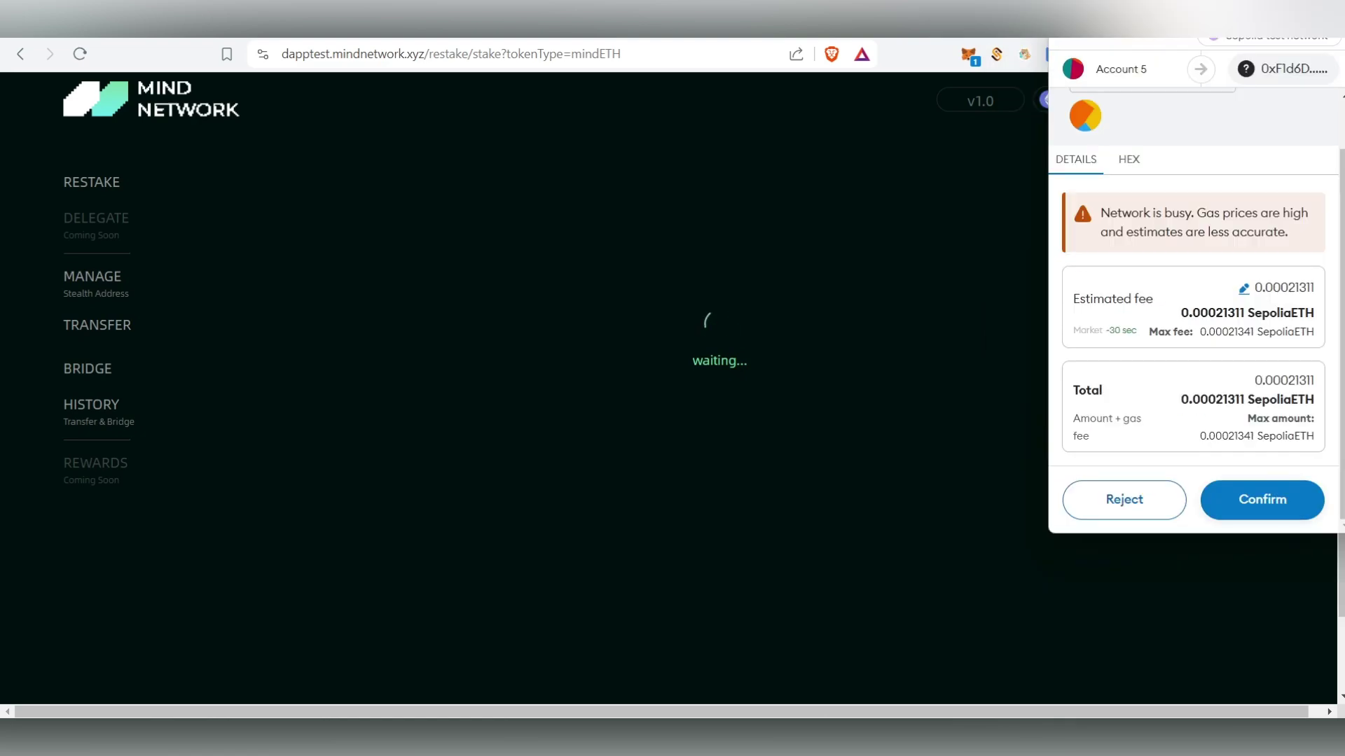
key("Return")
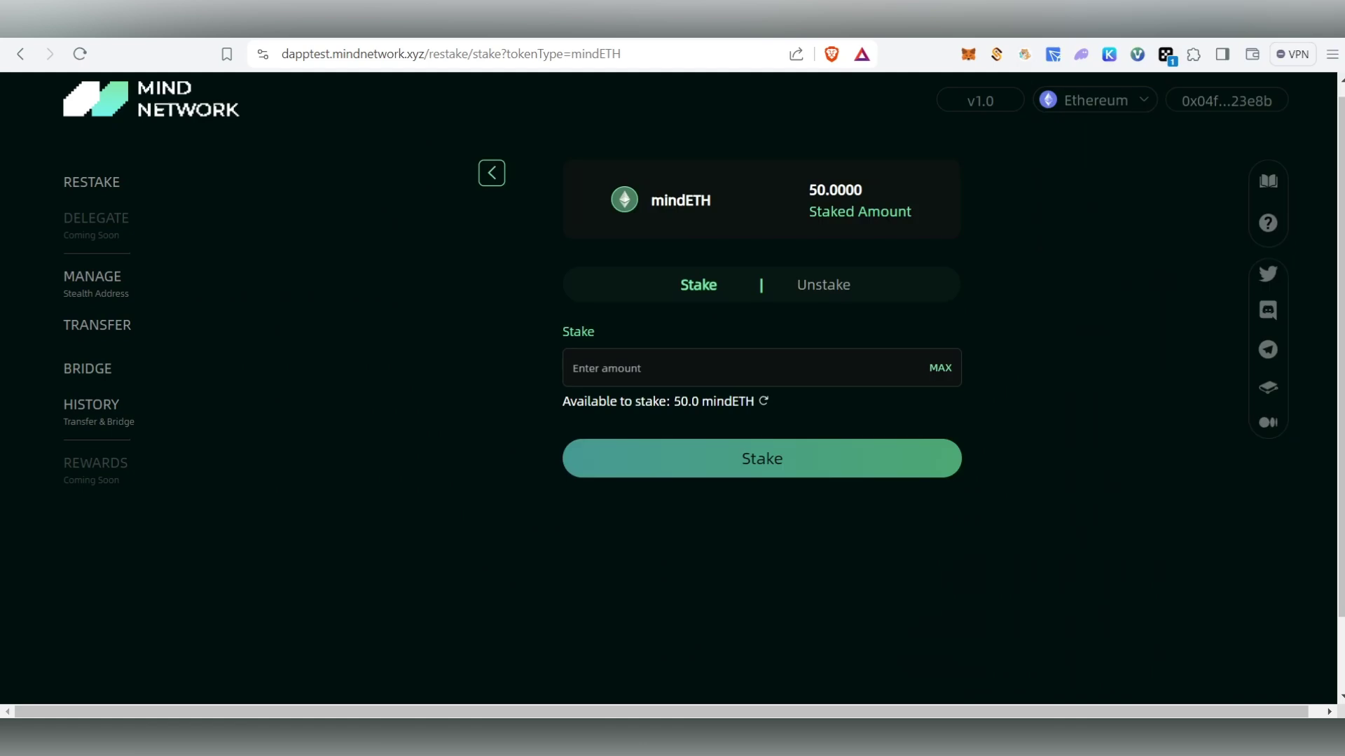
Unstake 10 mindETH, confirm the transaction in the wallet and read the notice about the pending period.
left_click(823, 285)
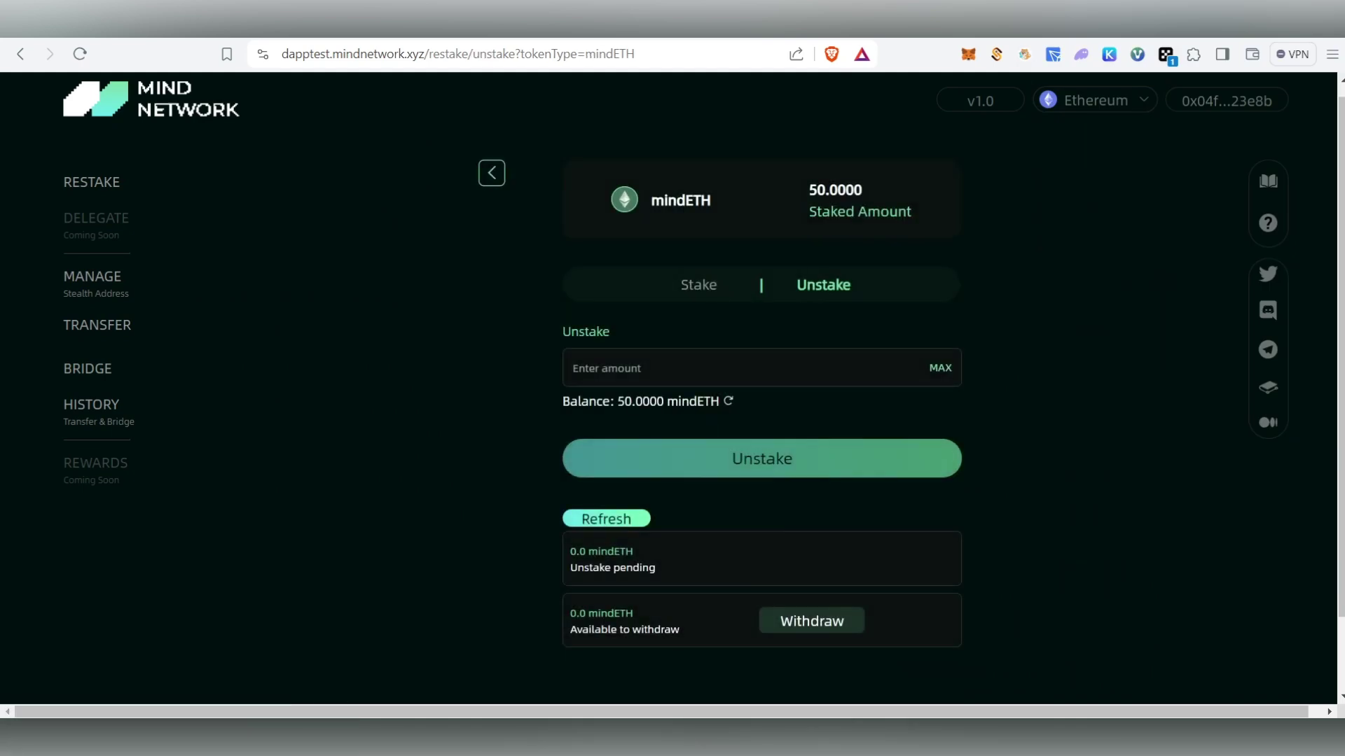
type("10")
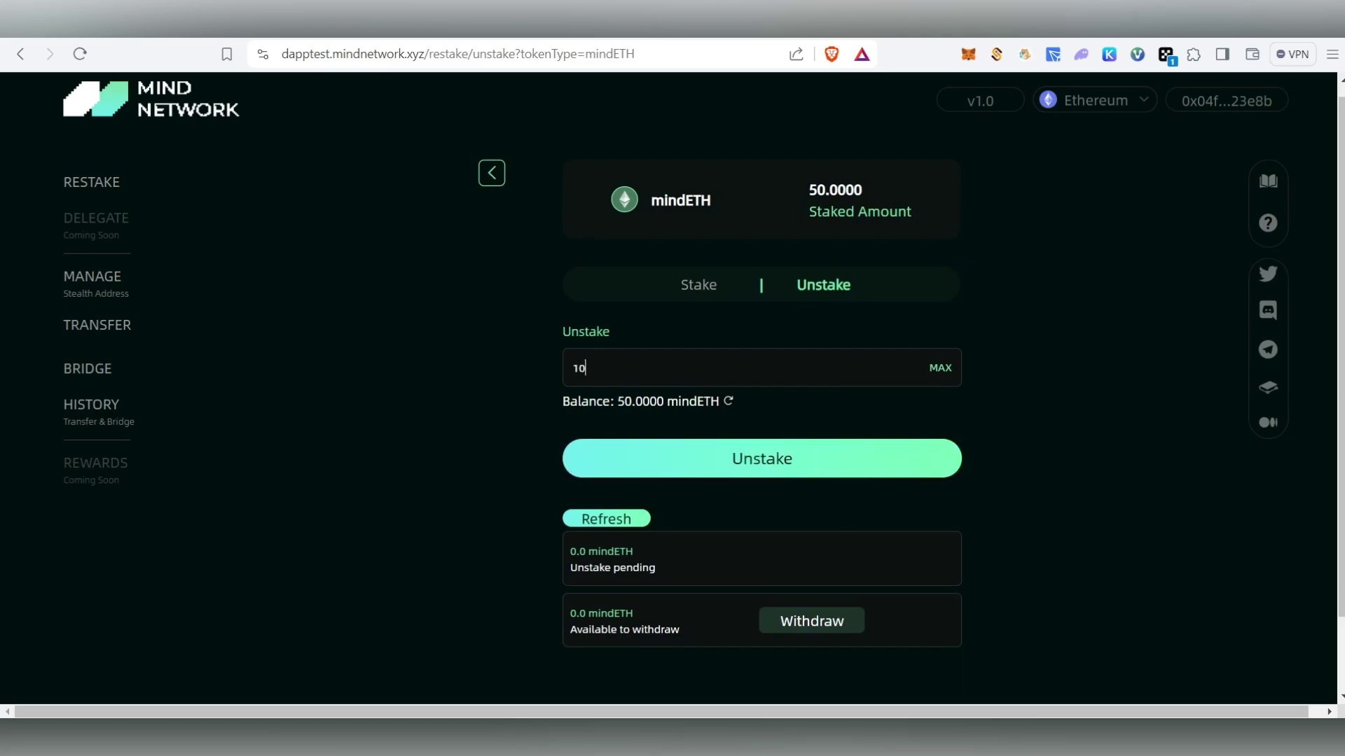
double_click(578, 369)
left_click(762, 459)
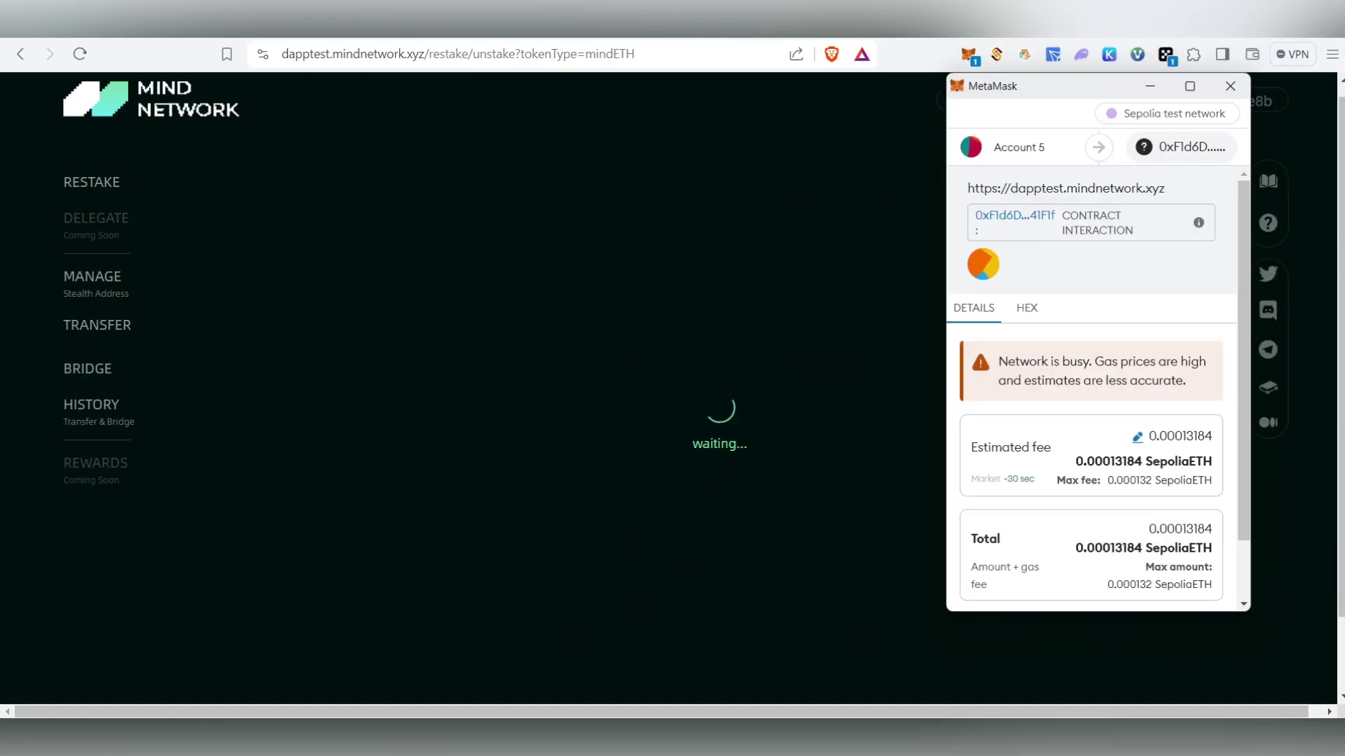
scroll(1091, 388, "down", 2)
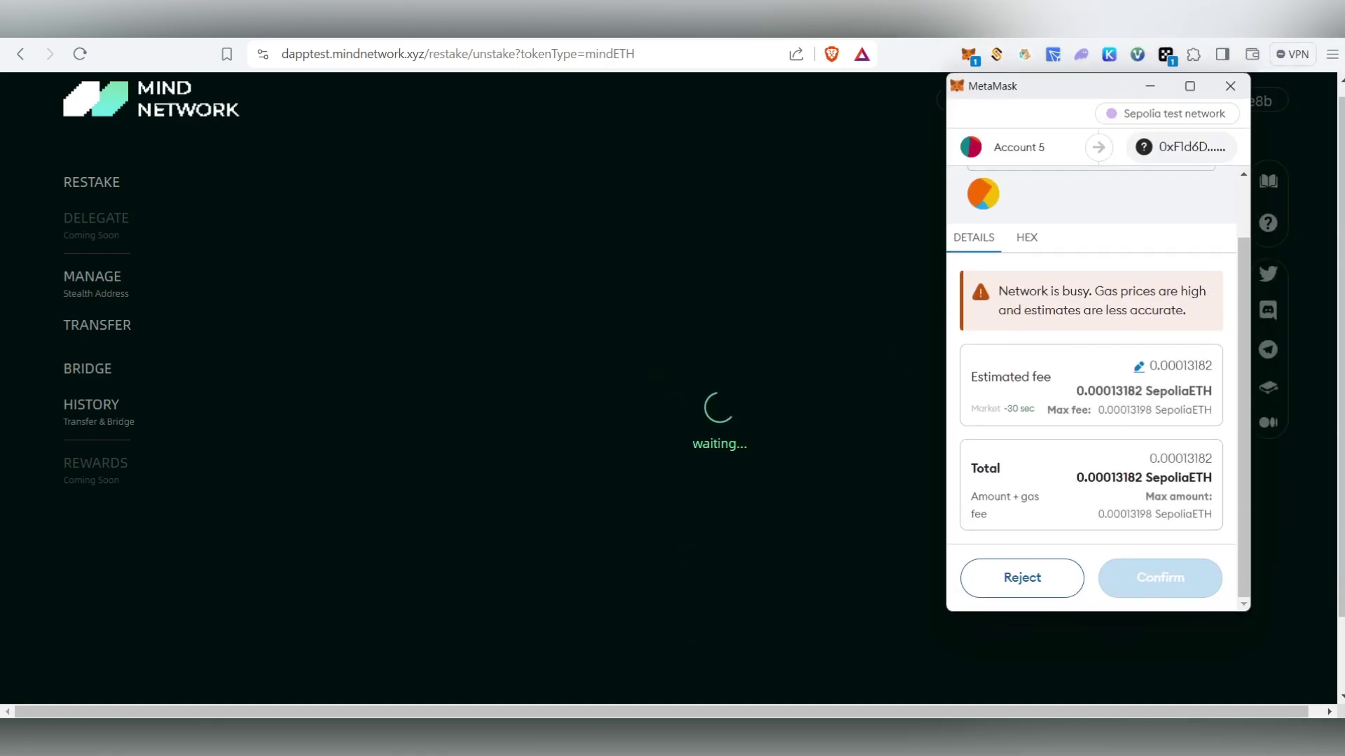
left_click(1160, 578)
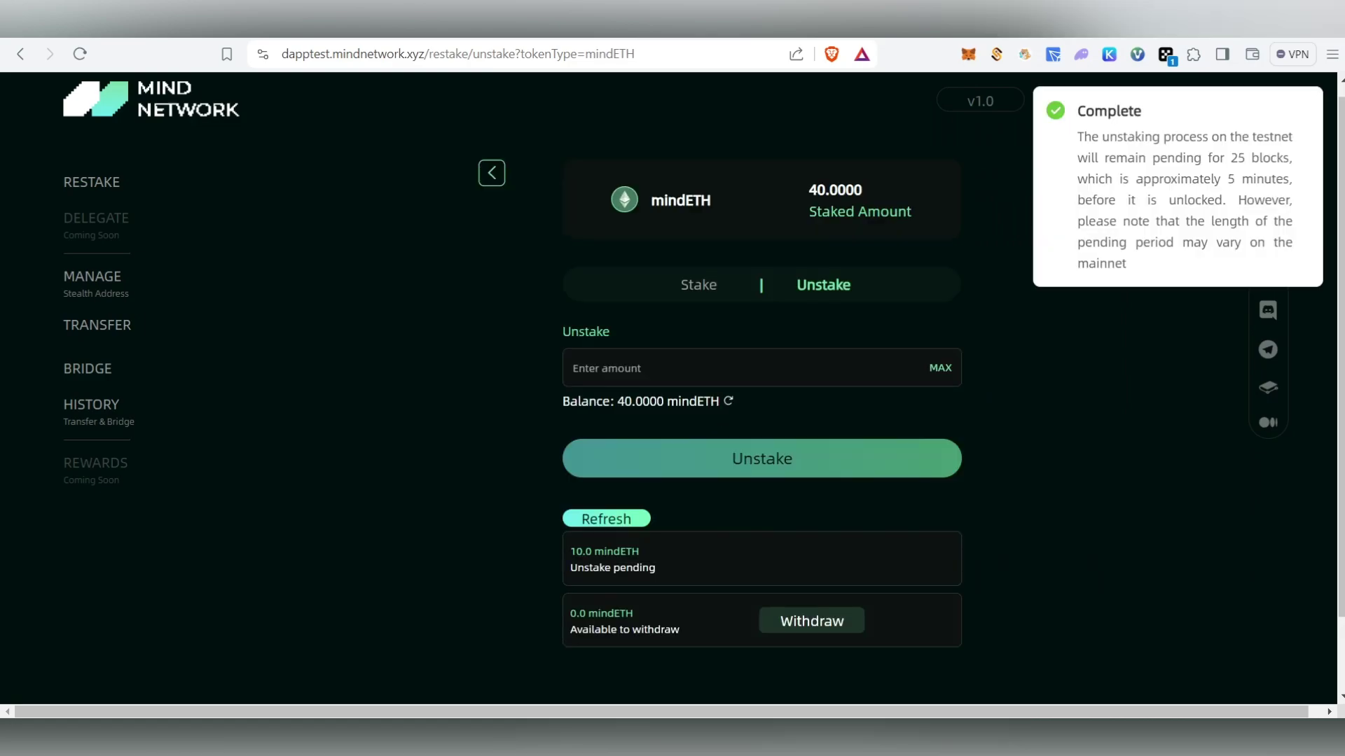
left_click_drag(1078, 179, 1241, 180)
left_click(1241, 180)
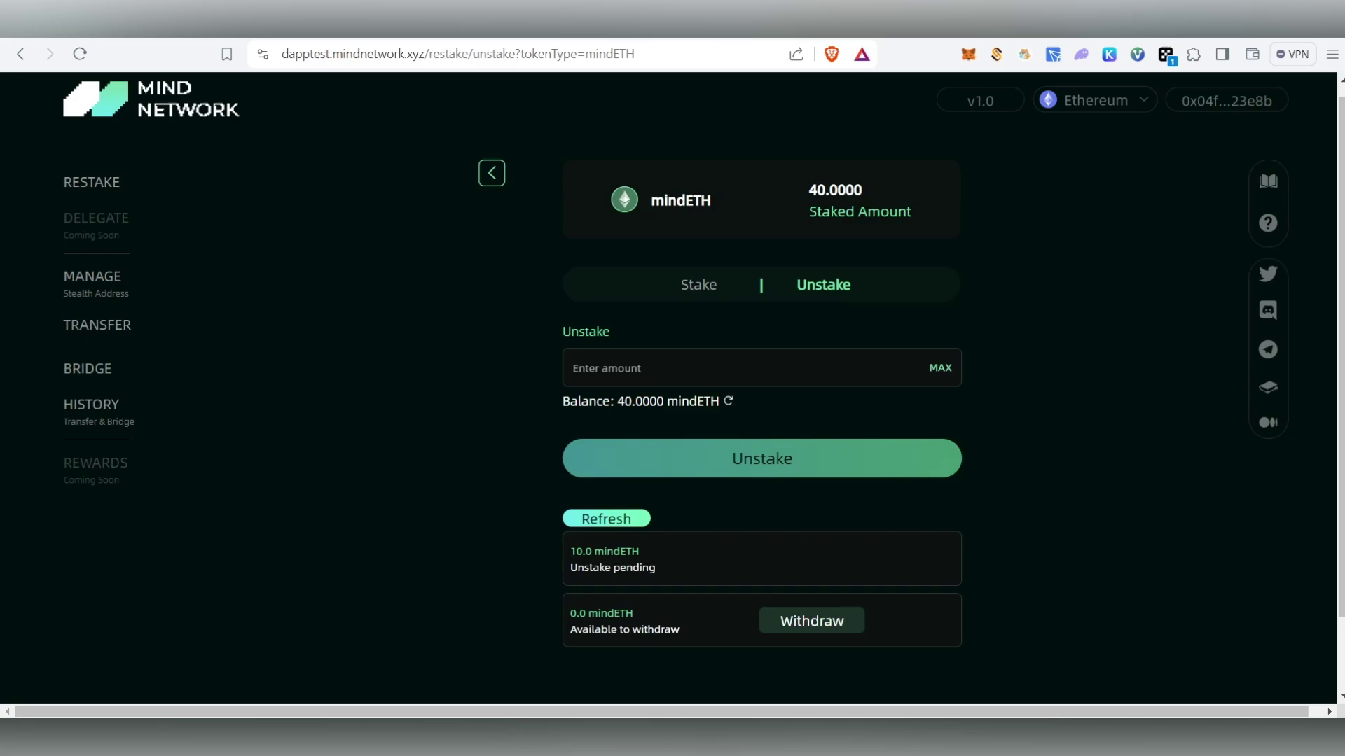
Switch to Telegram and review the steps and links in the MindNetwork airdrop post.
key("alt+Tab")
scroll(595, 420, "down", 1)
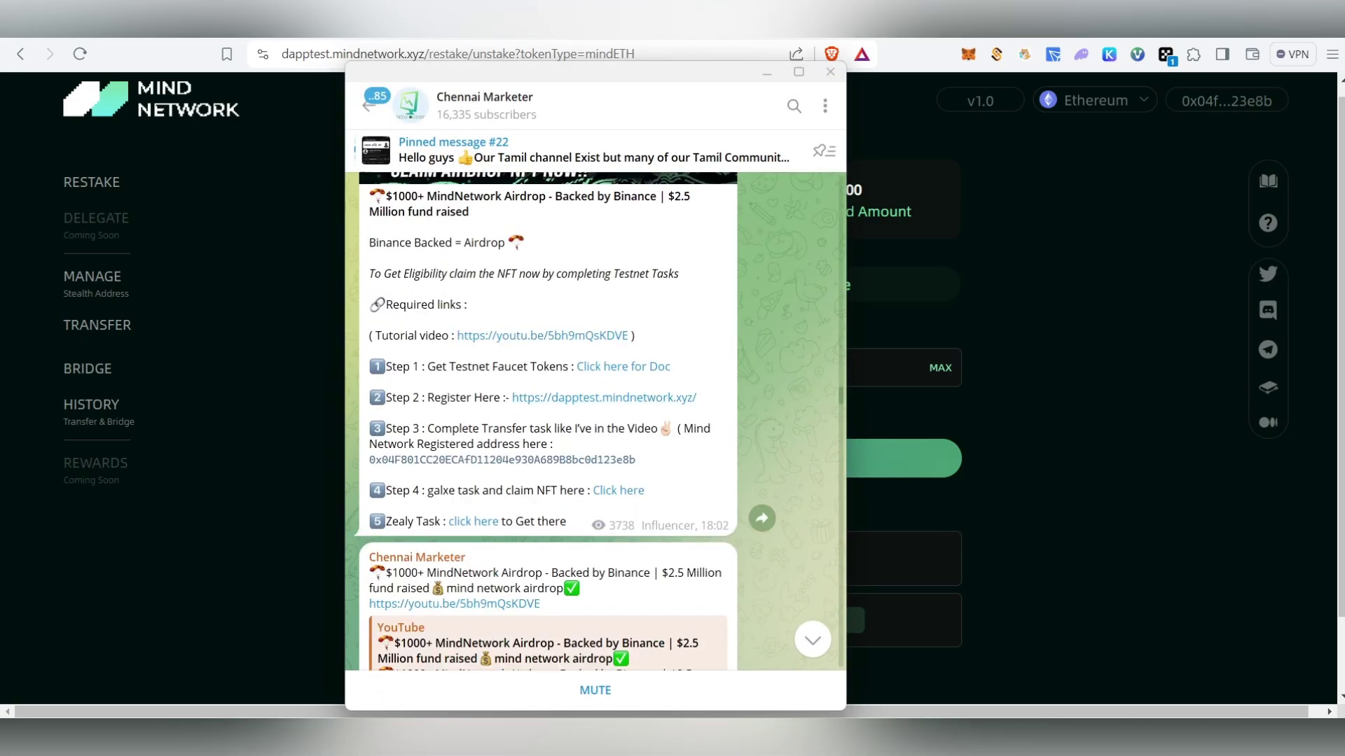
scroll(547, 420, "up", 2)
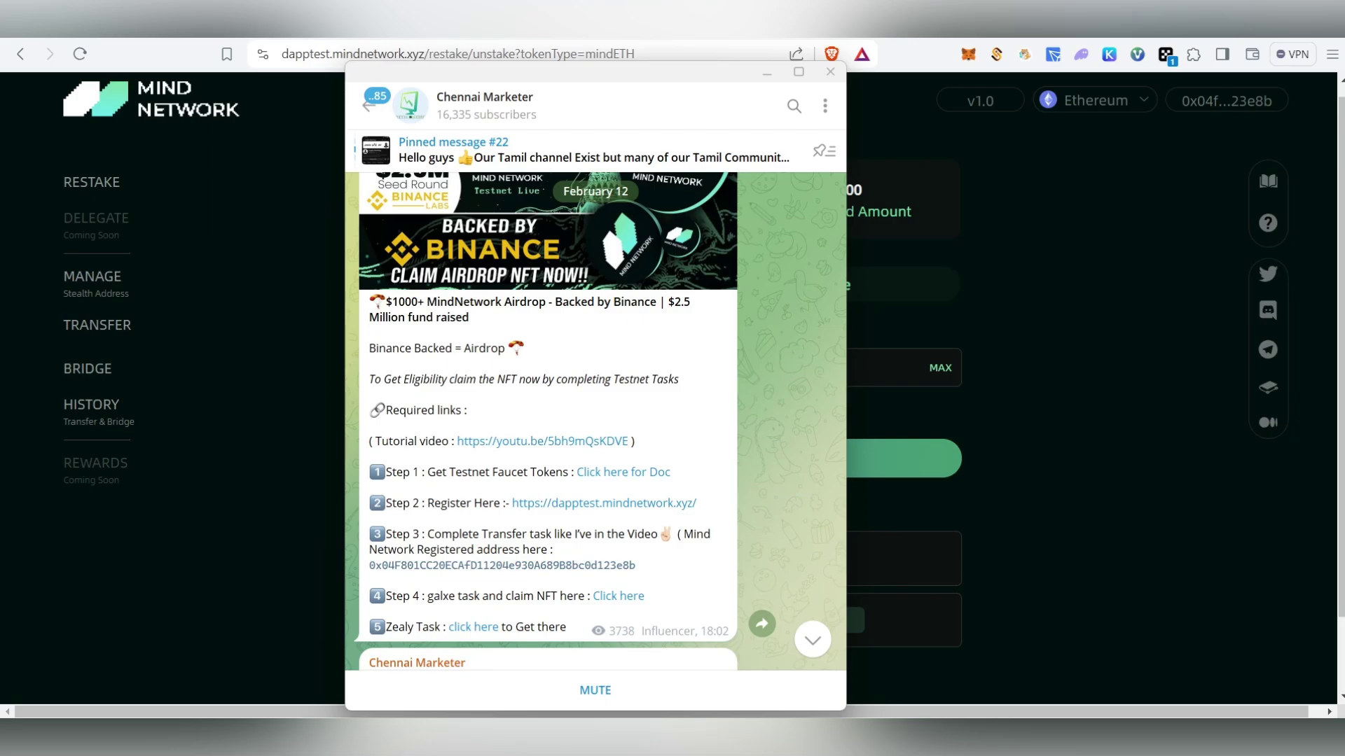
key("alt+Tab")
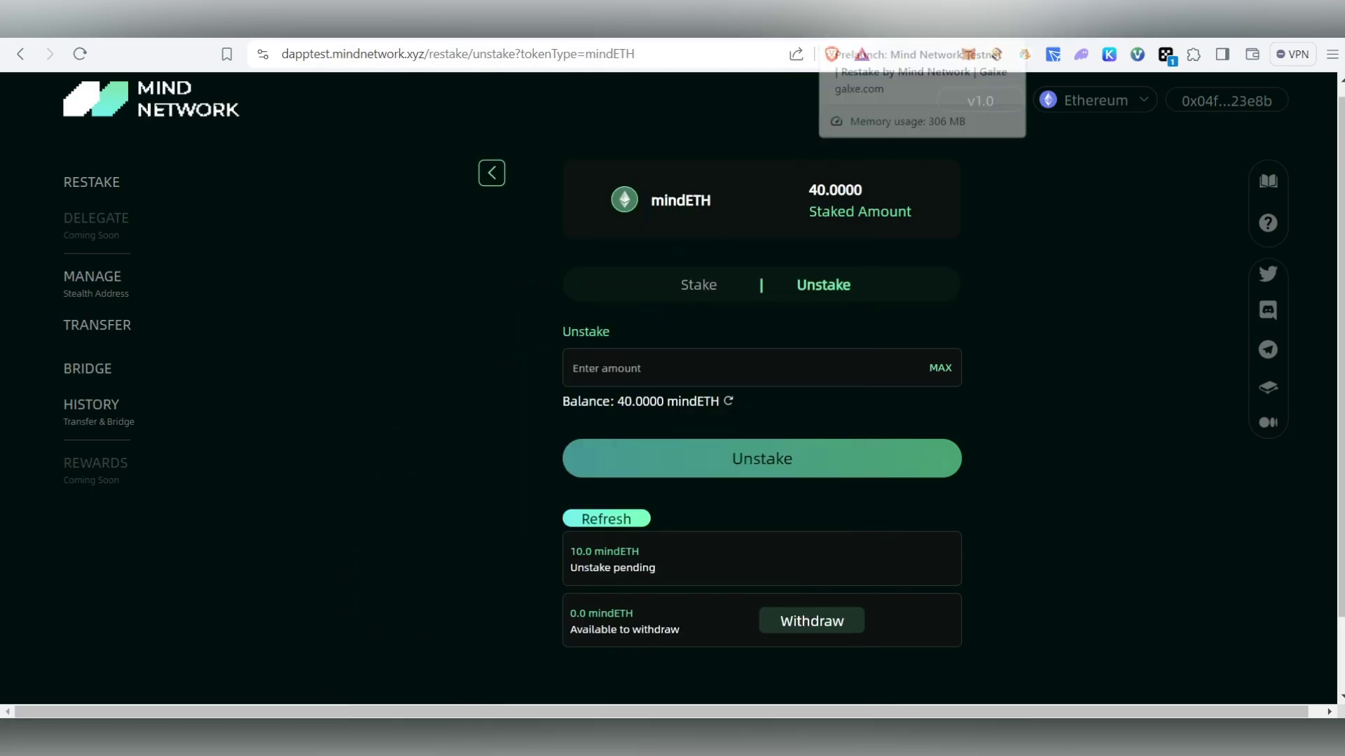
Open the Mind Network Testnet | Restake campaign on Galxe and verify the Restake & Unstake aiEth and mindEth tasks.
left_click(858, 22)
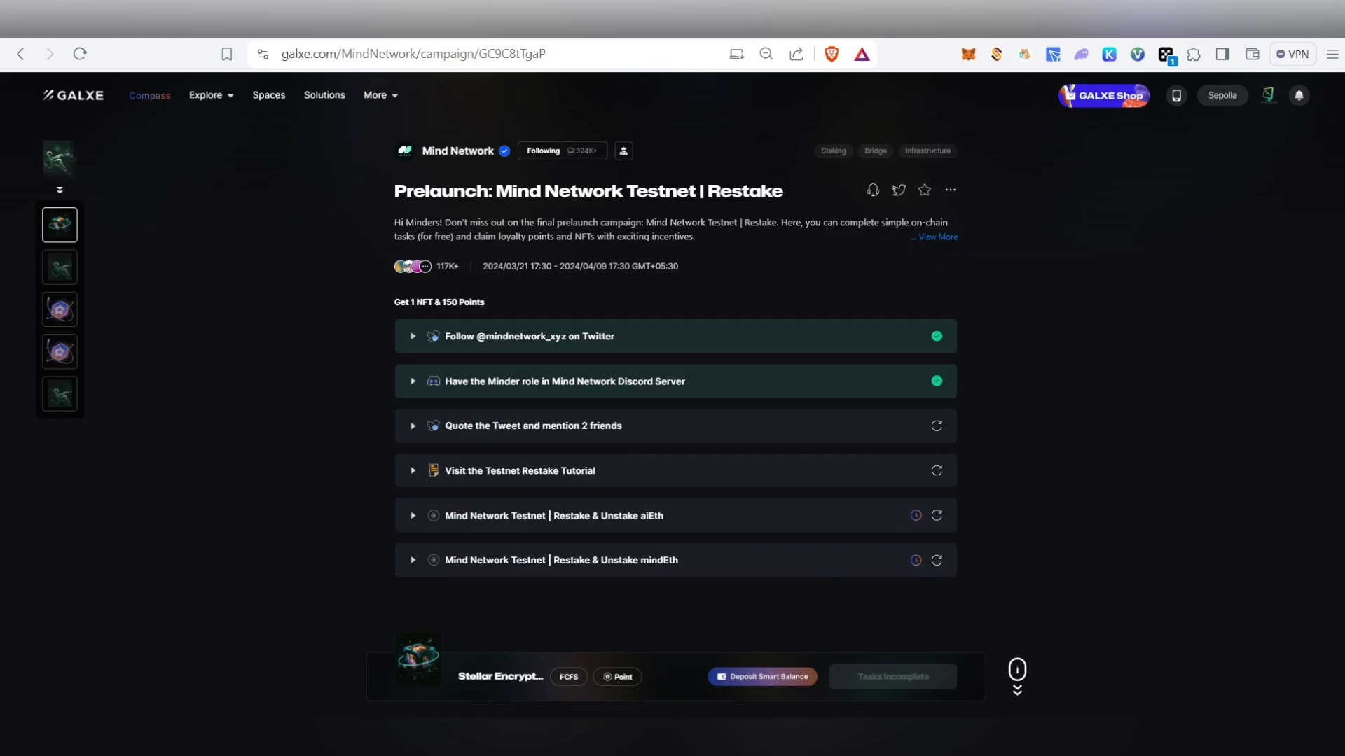
scroll(676, 398, "down", 1)
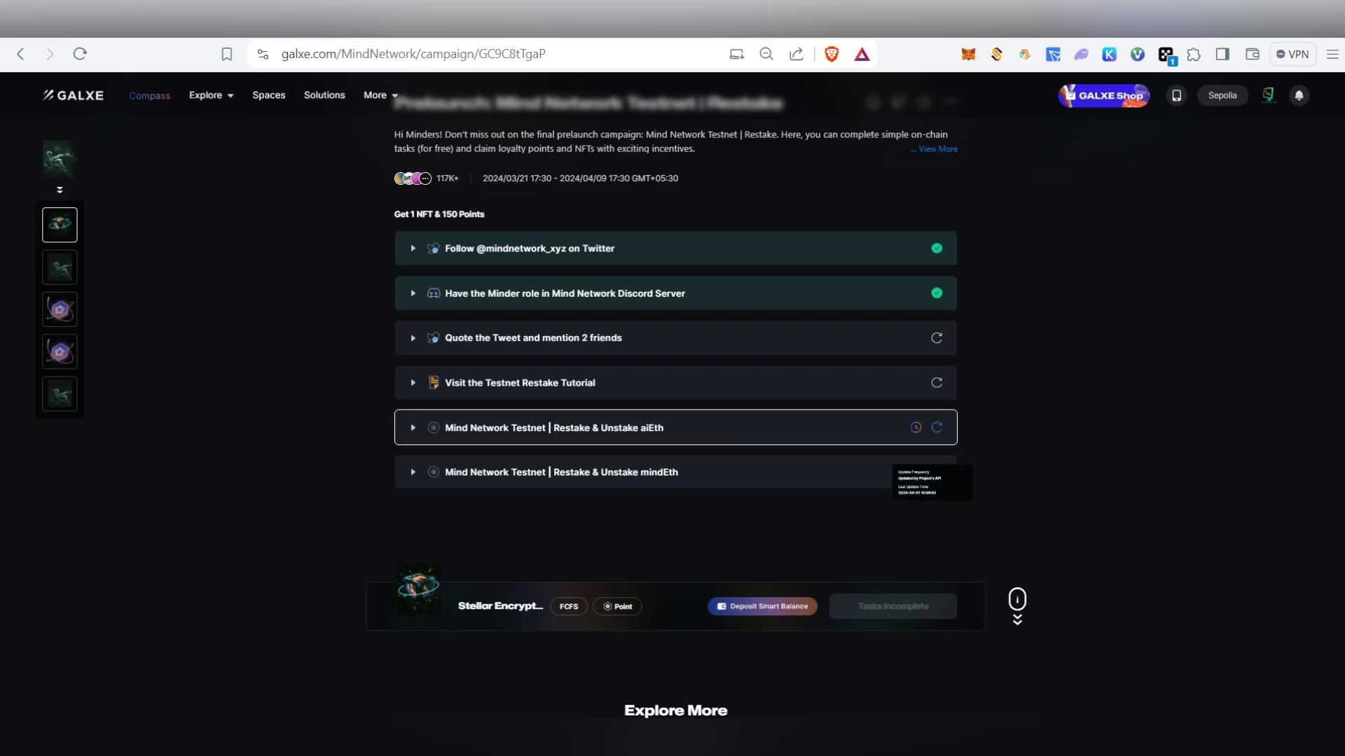
mouse_move(936, 472)
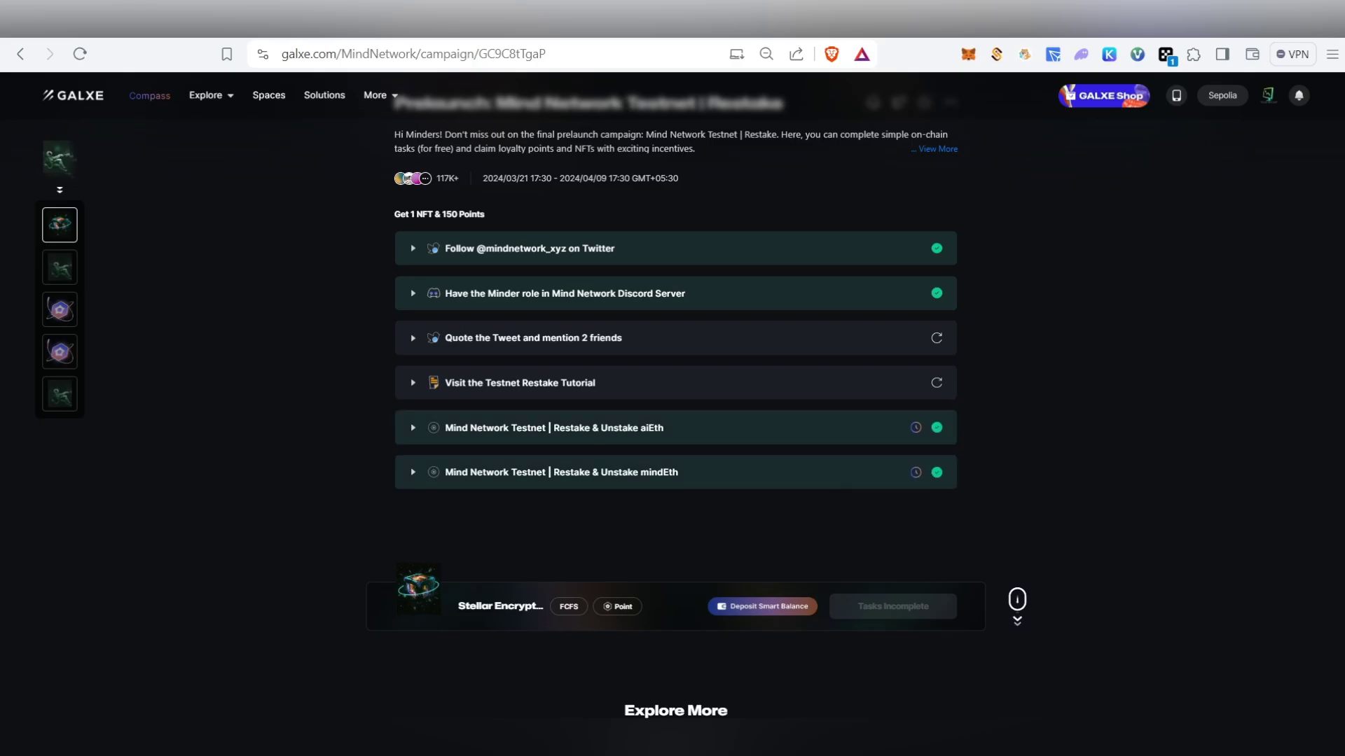
Complete the Visit the Testnet Restake Tutorial task by continuing past the risk warning to the linked site and closing it.
left_click(520, 383)
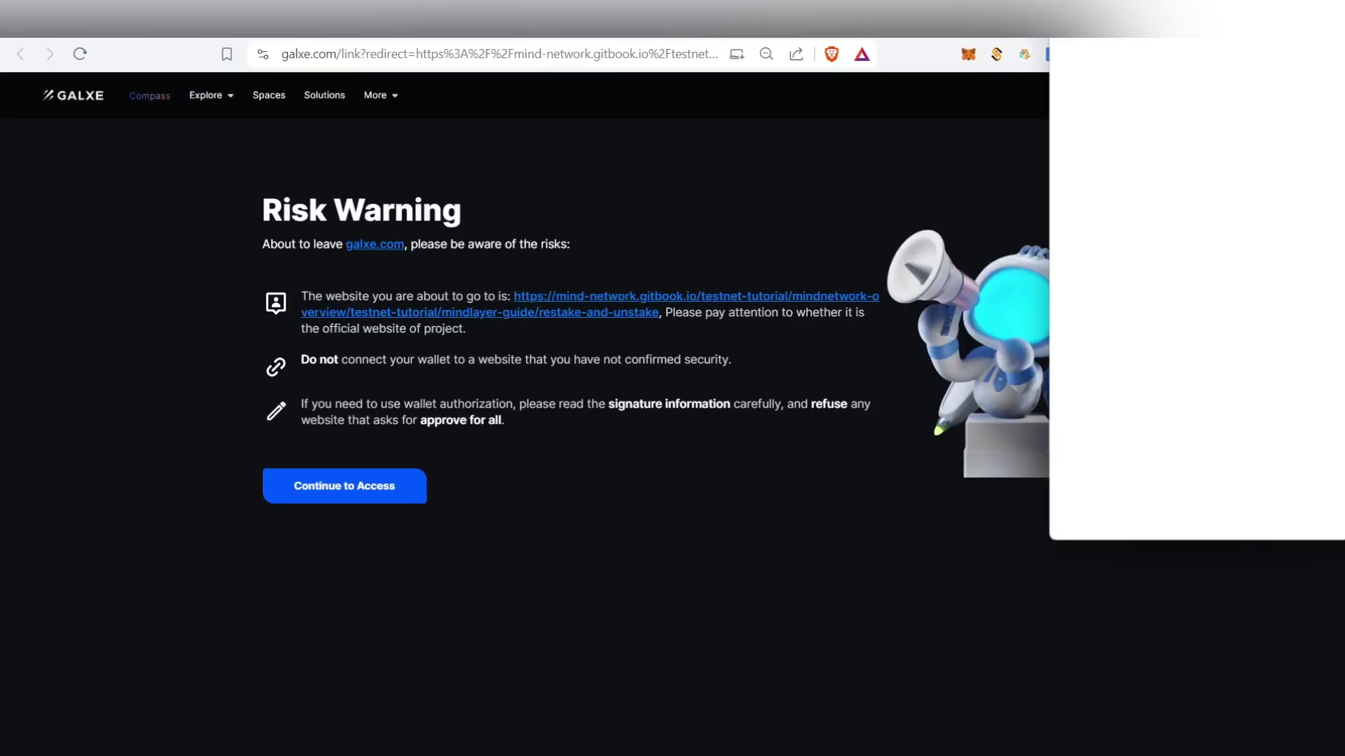
left_click(1200, 382)
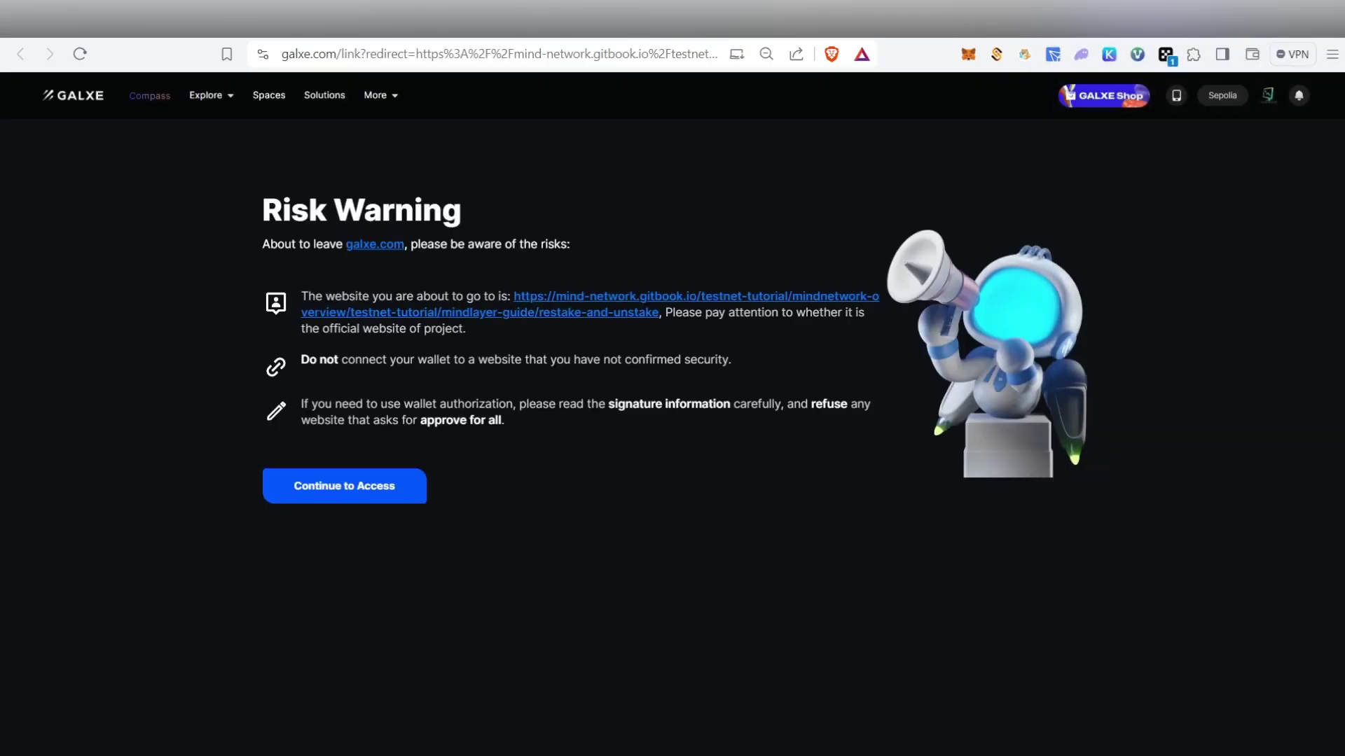
left_click(344, 486)
key("ctrl+w")
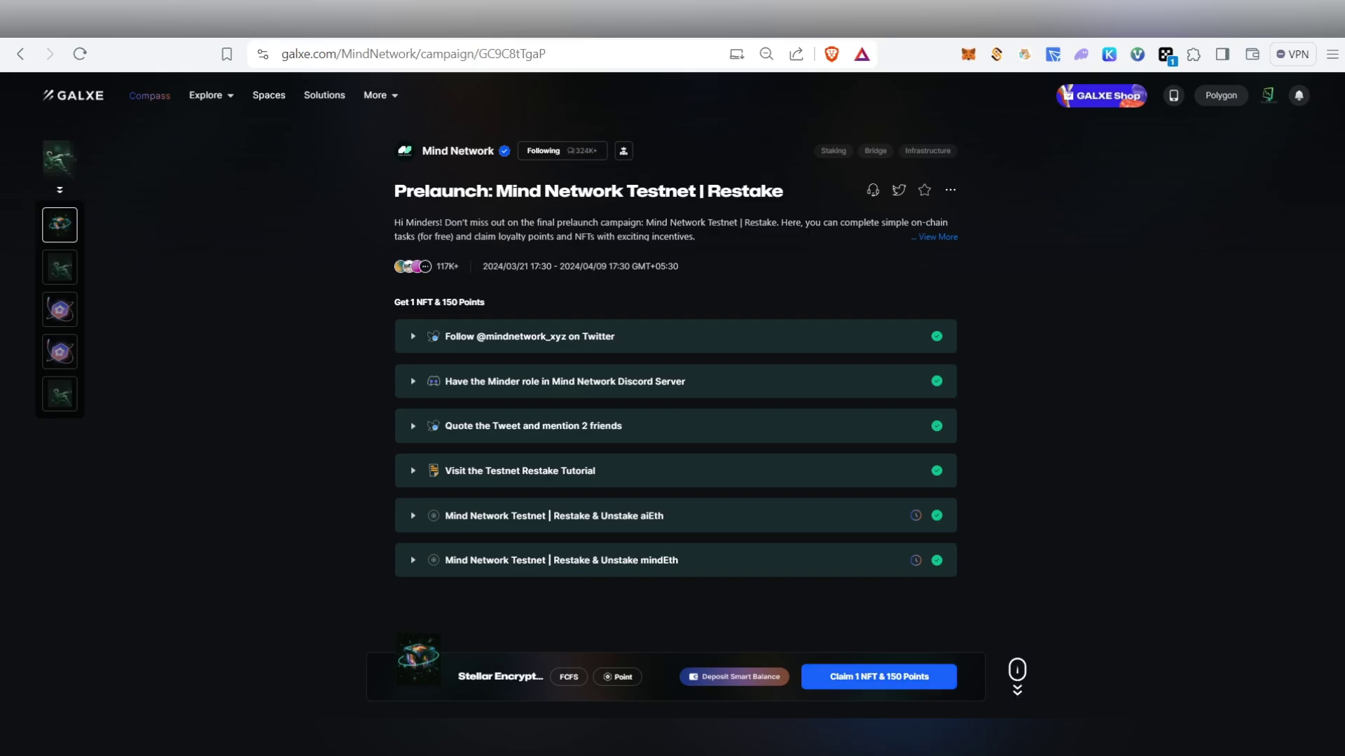
Claim the campaign's 1 NFT & 150 Points reward and confirm the claim transaction on Polygon Mainnet in the wallet.
mouse_move(418, 660)
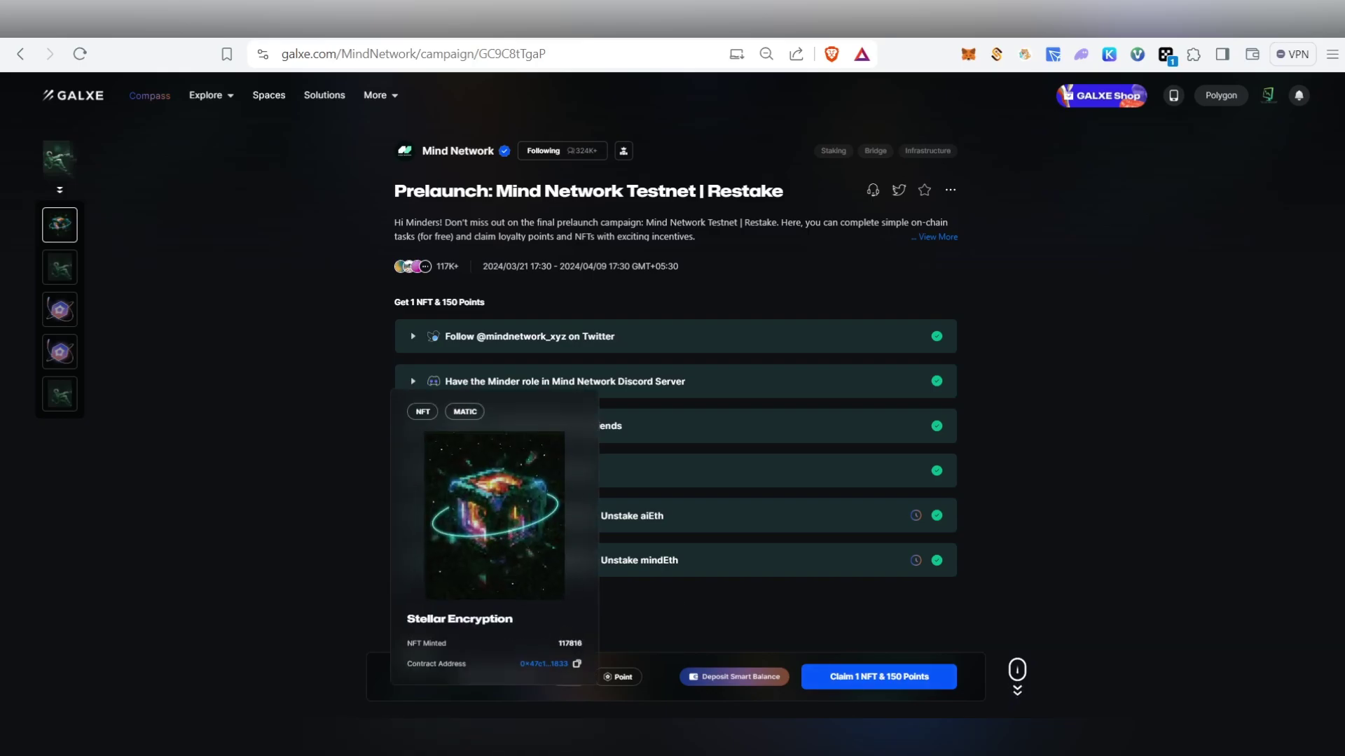
left_click(879, 677)
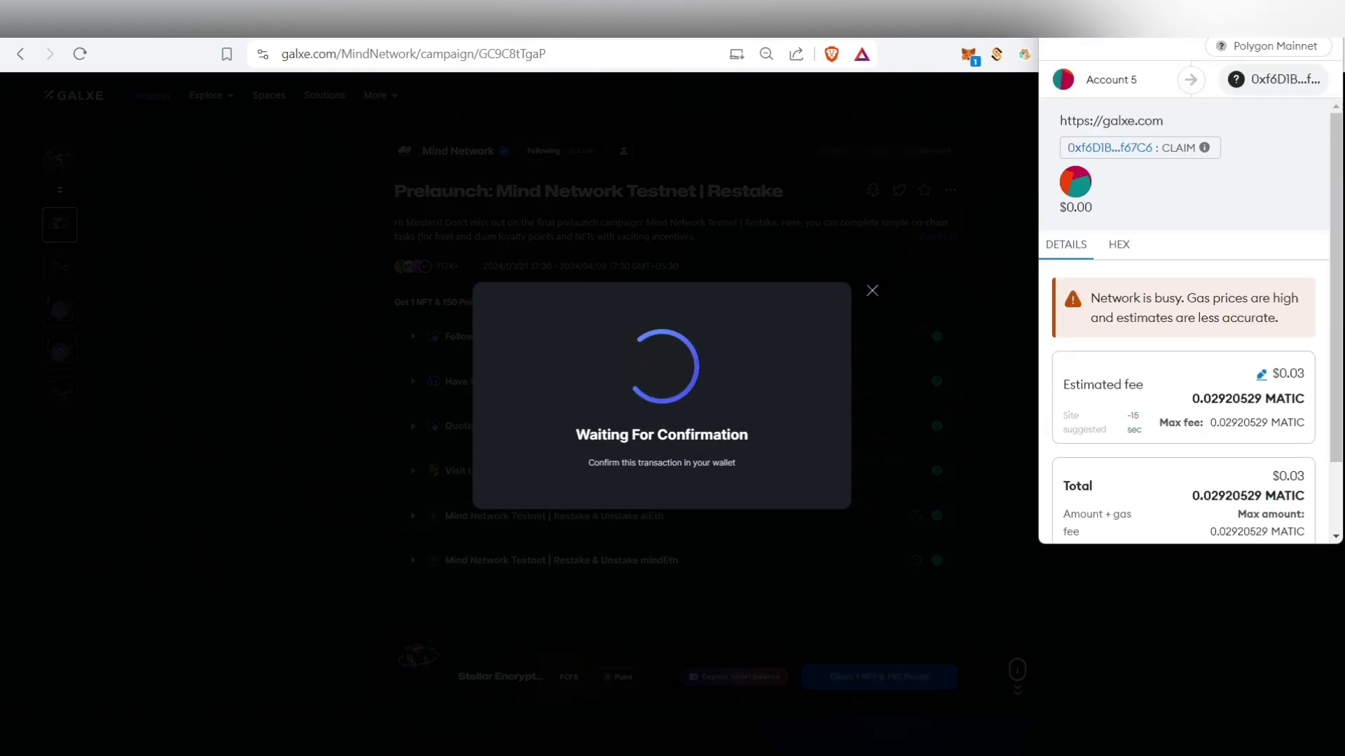
scroll(1183, 321, "down", 2)
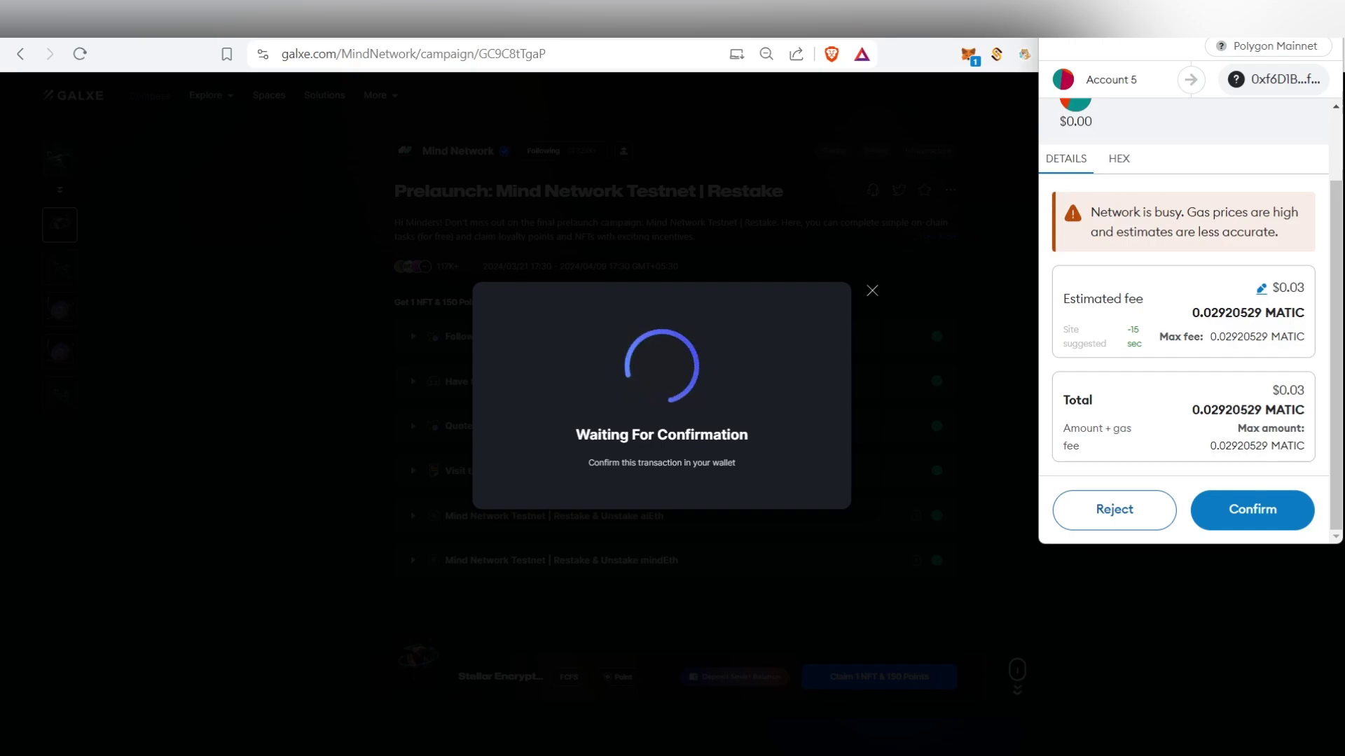
left_click(1252, 509)
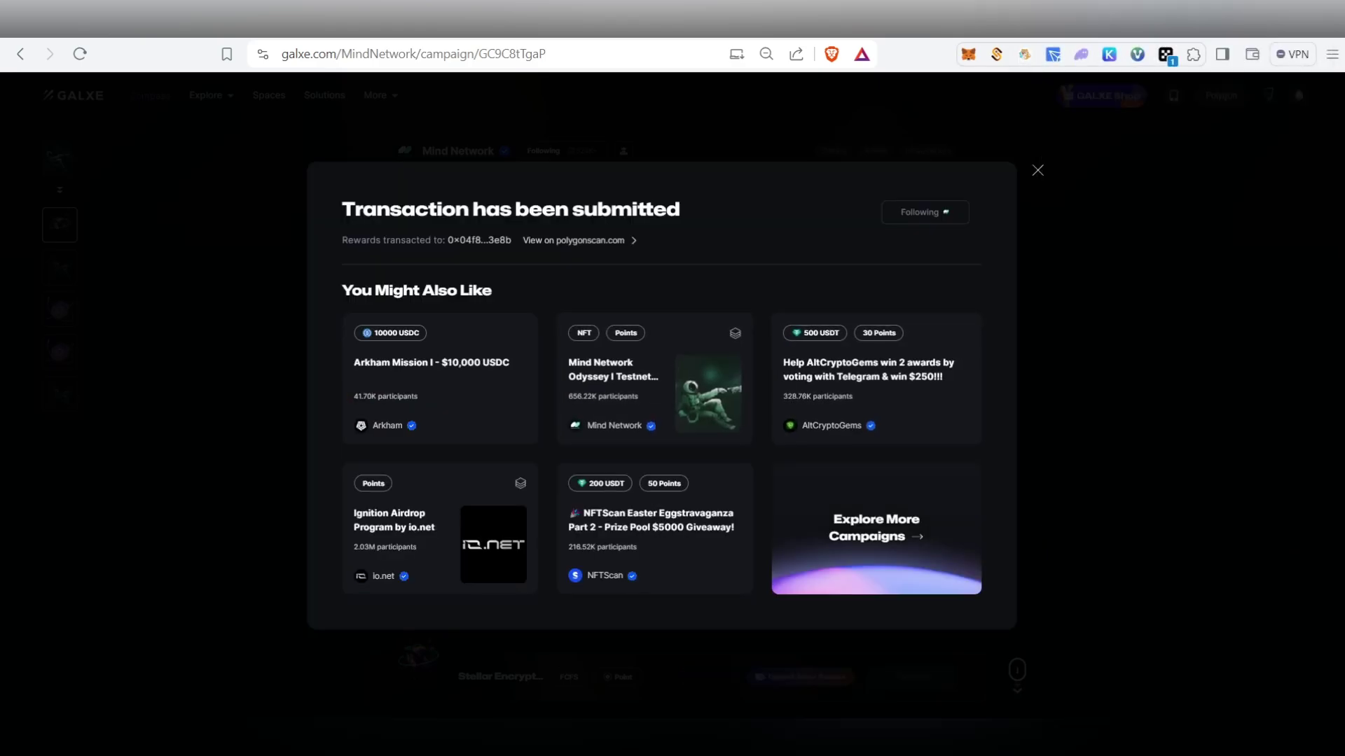
Close the transaction submission notice and inspect the details of the Restake campaign's Stellar Encryption NFT reward.
left_click_drag(342, 210, 701, 237)
left_click(1037, 170)
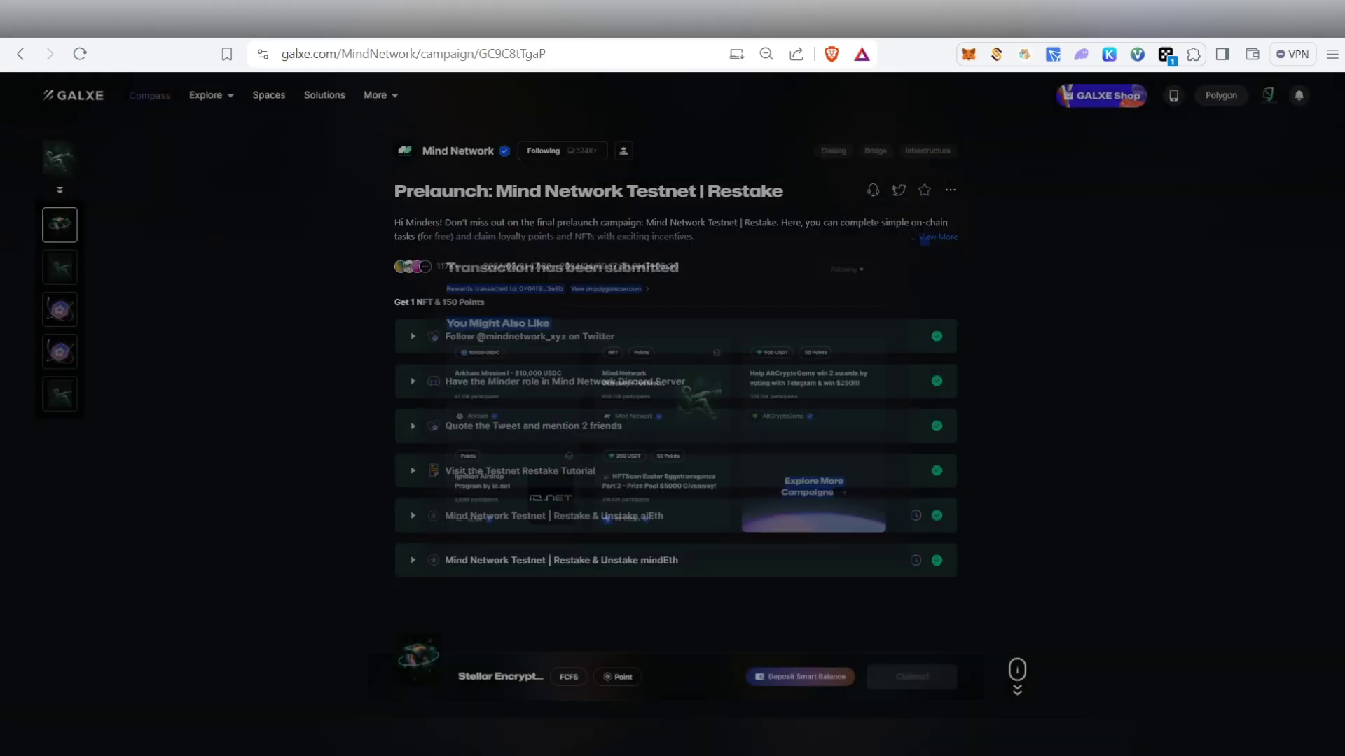
mouse_move(418, 662)
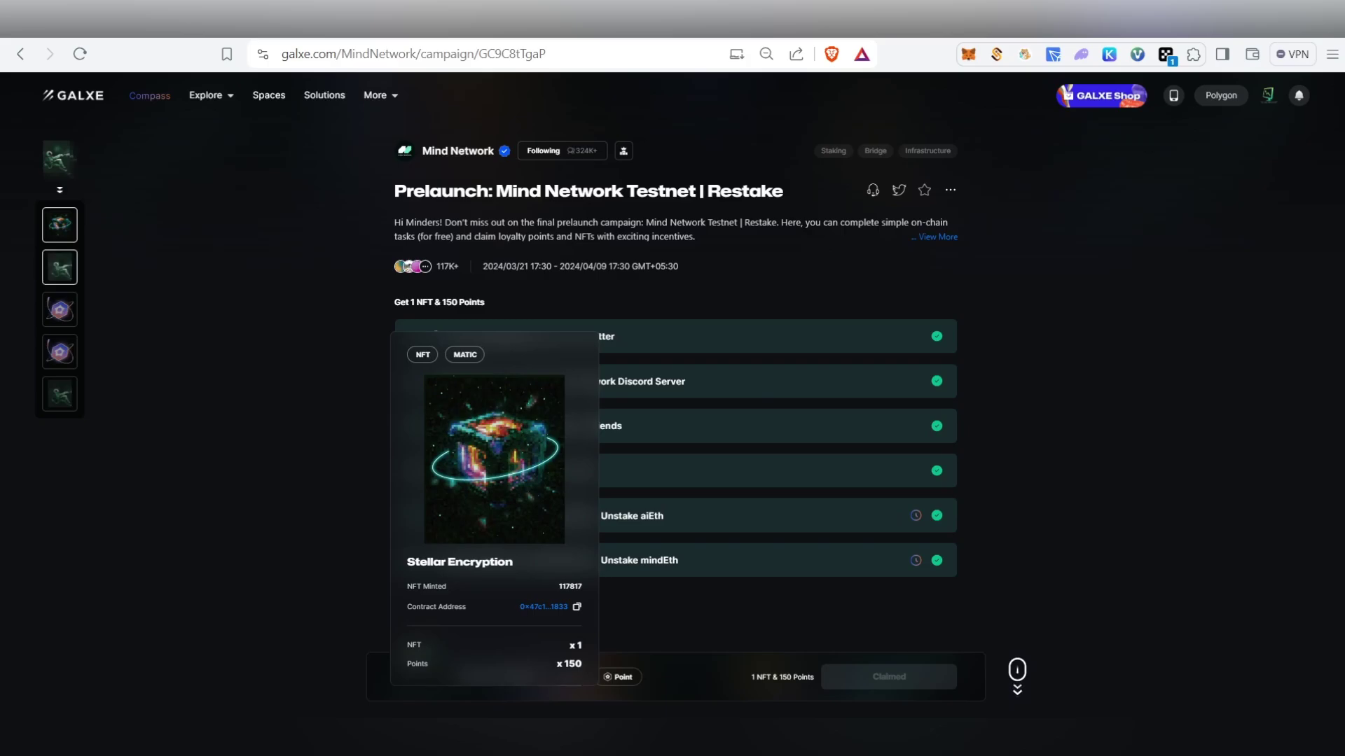
Open the Prelaunch: Mind Network Testnet | Bridge campaign, and review its tasks and the testnet app's Bridge page.
left_click(60, 268)
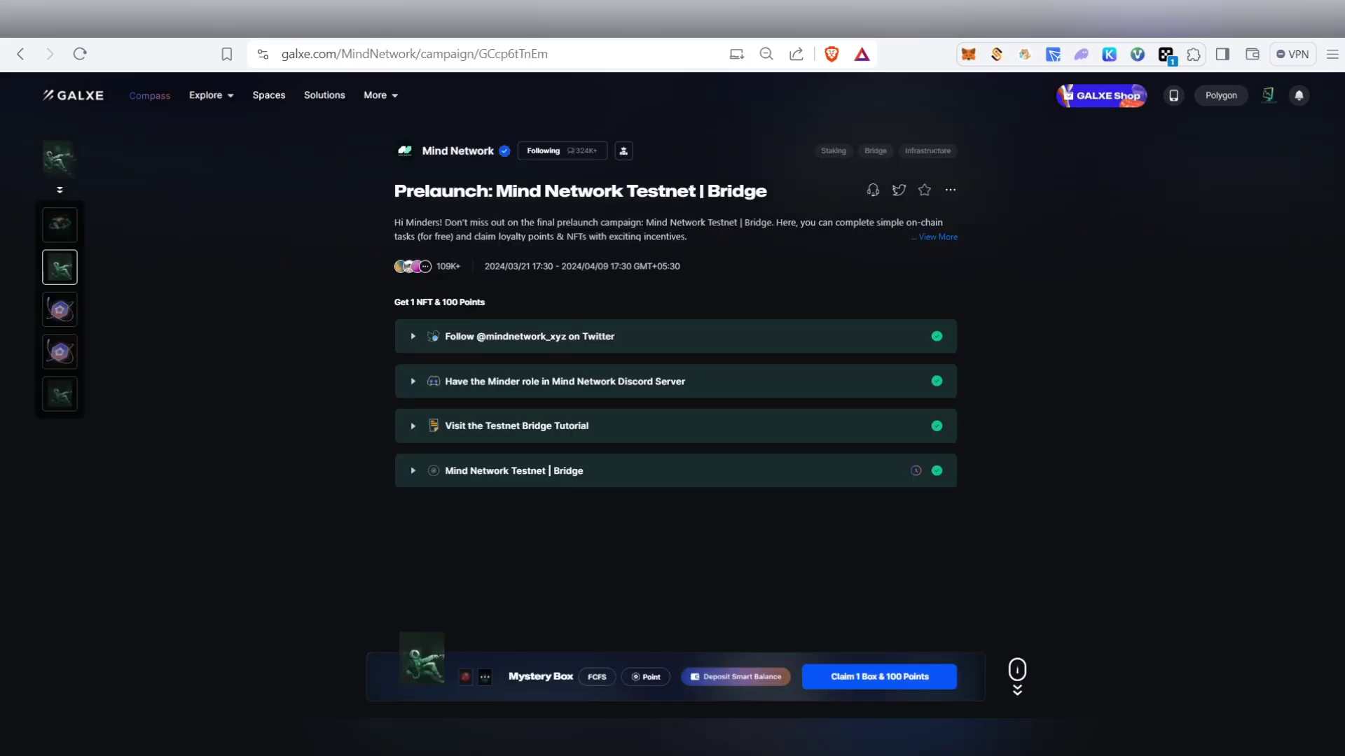
scroll(672, 381, "down", 3)
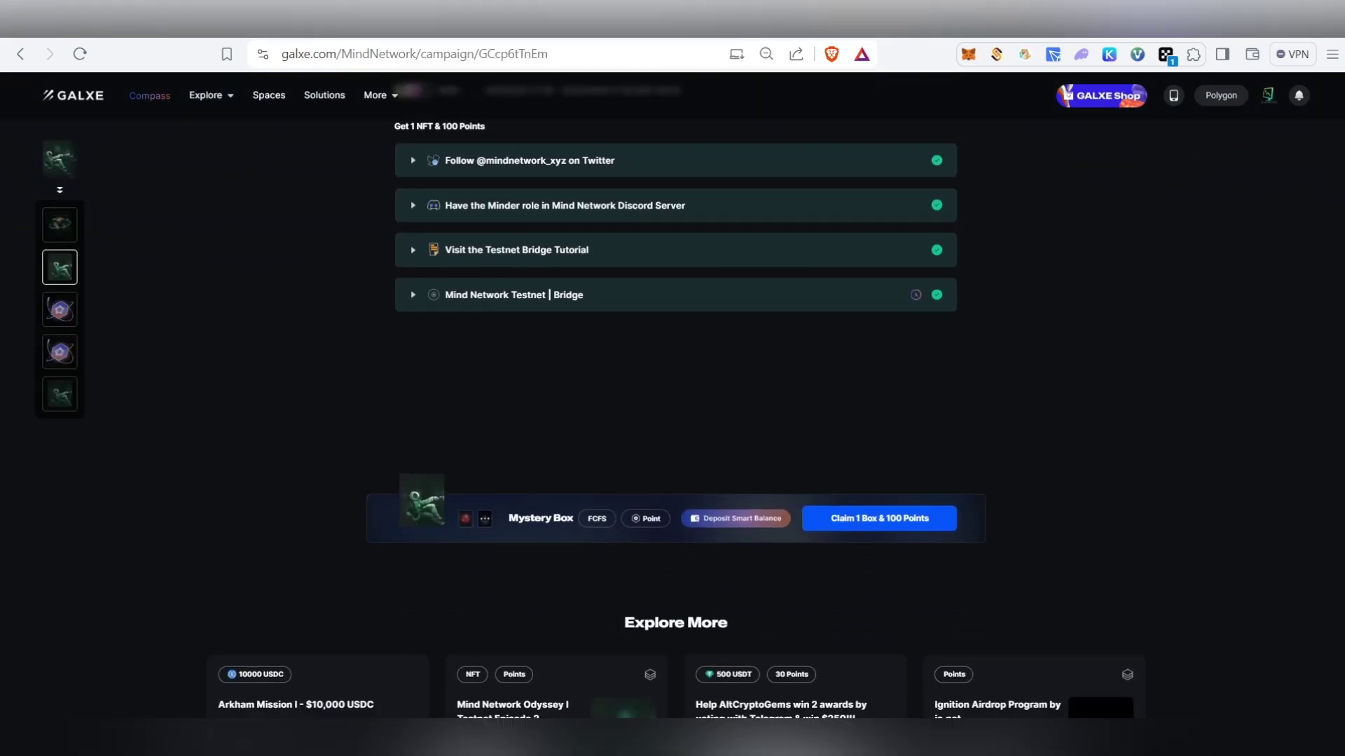
scroll(672, 381, "up", 3)
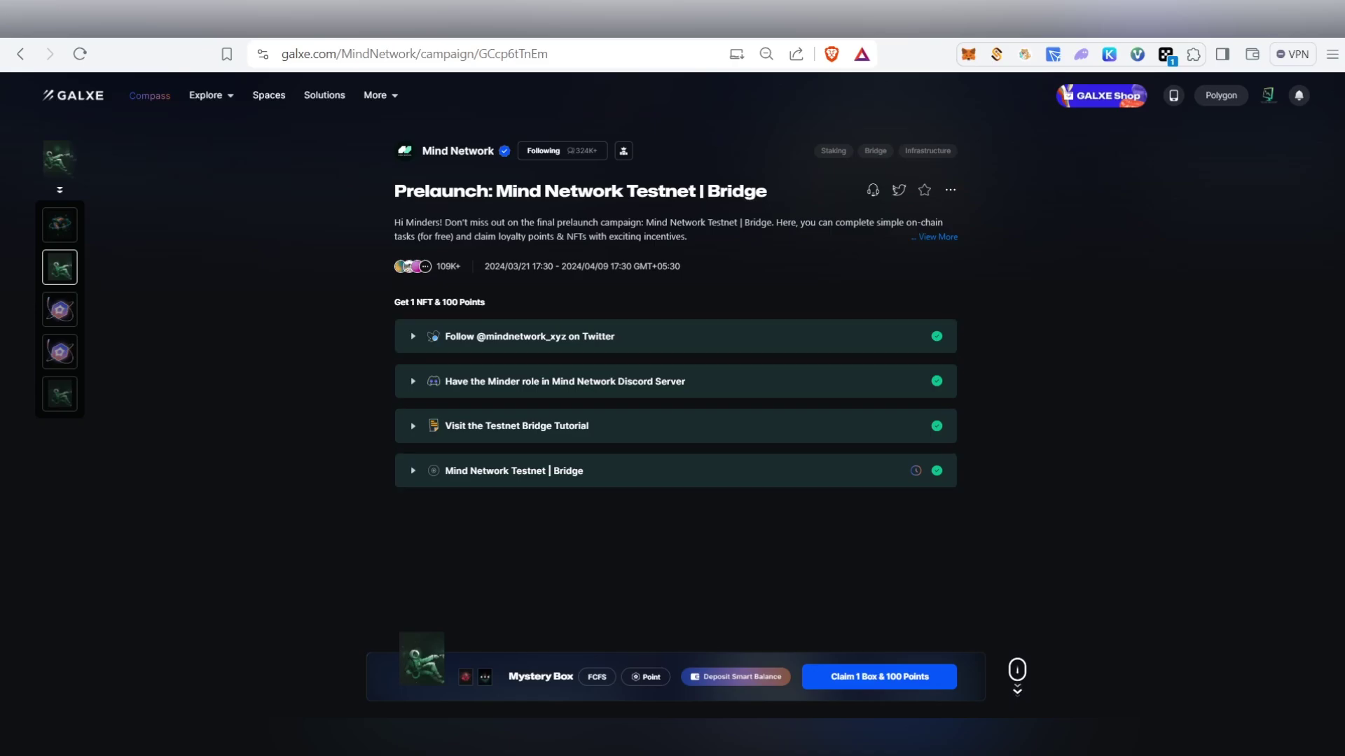
key("ctrl+Tab")
left_click(88, 369)
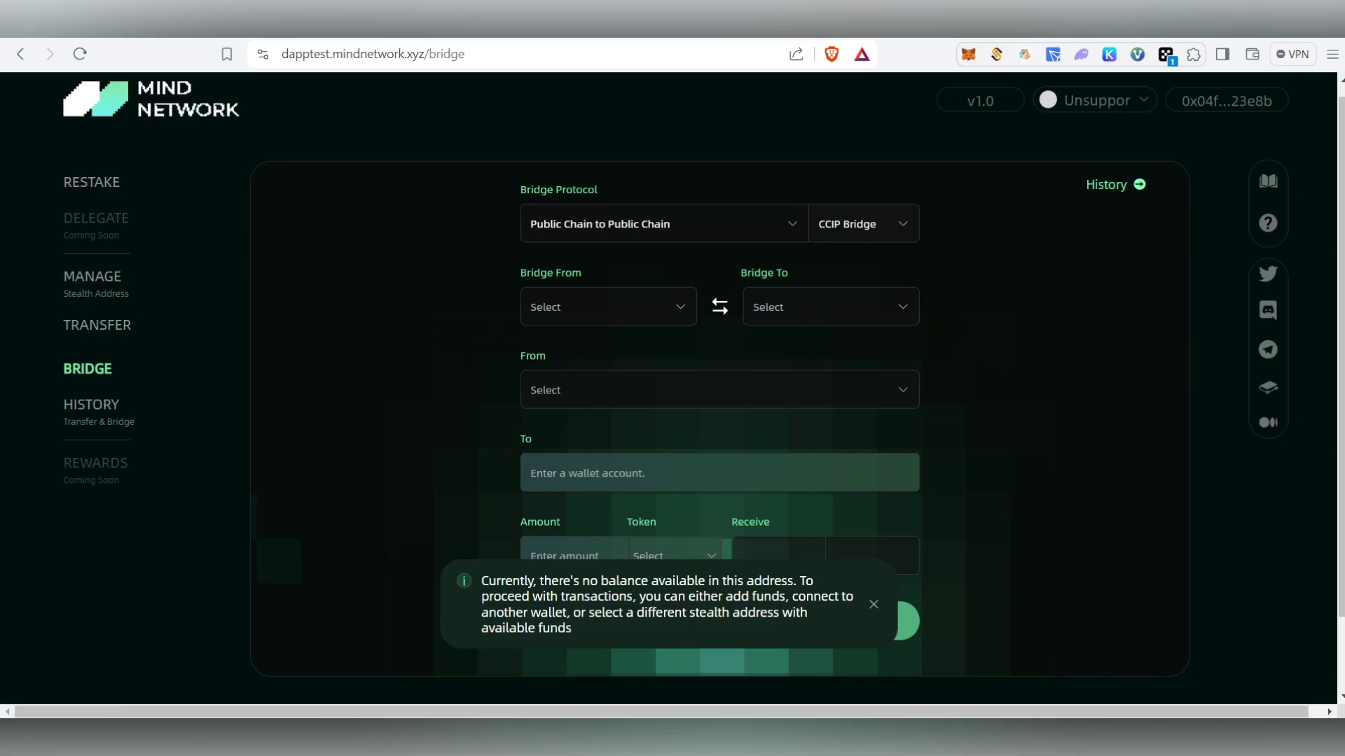
key("ctrl+Tab")
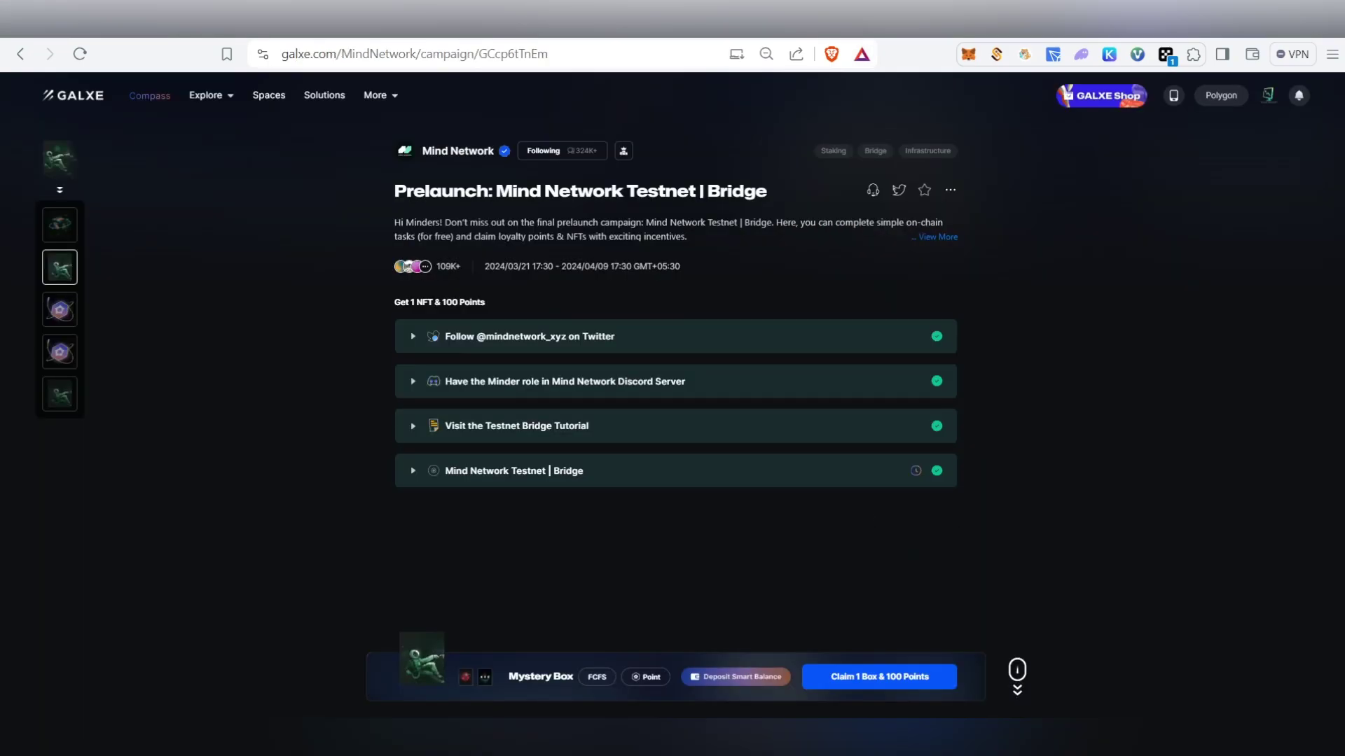
Claim the Bridge campaign's 1 Box & 100 Points, confirm the claim on Polygon Mainnet in the wallet, and dismiss the submission notice.
left_click(879, 678)
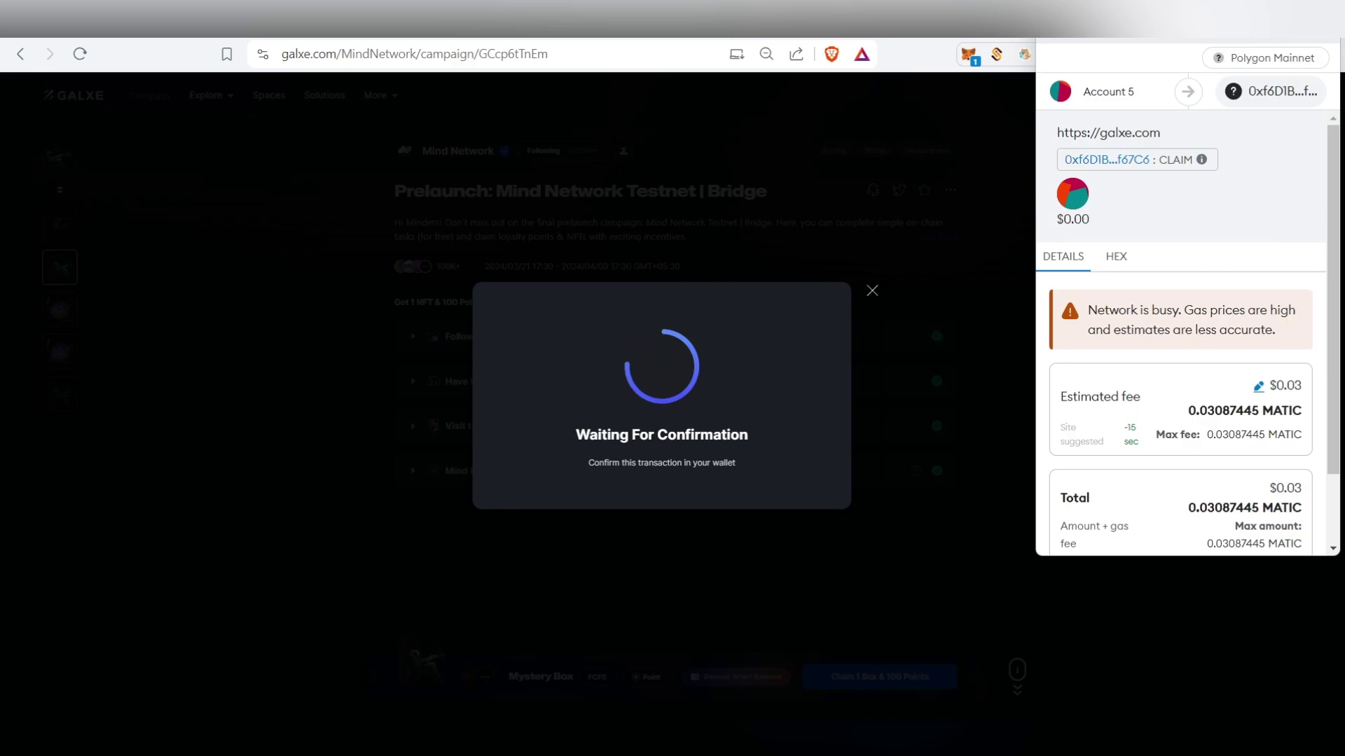
scroll(1191, 315, "down", 1)
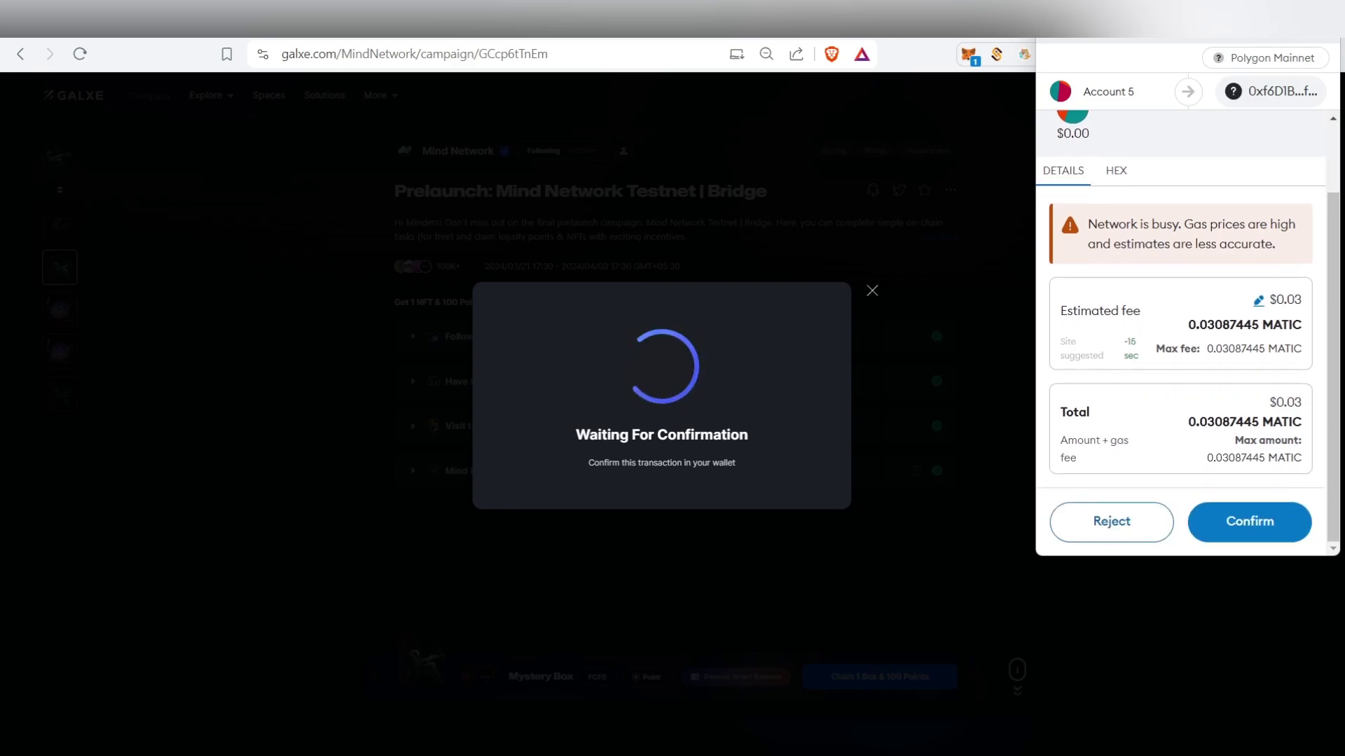
left_click(1250, 521)
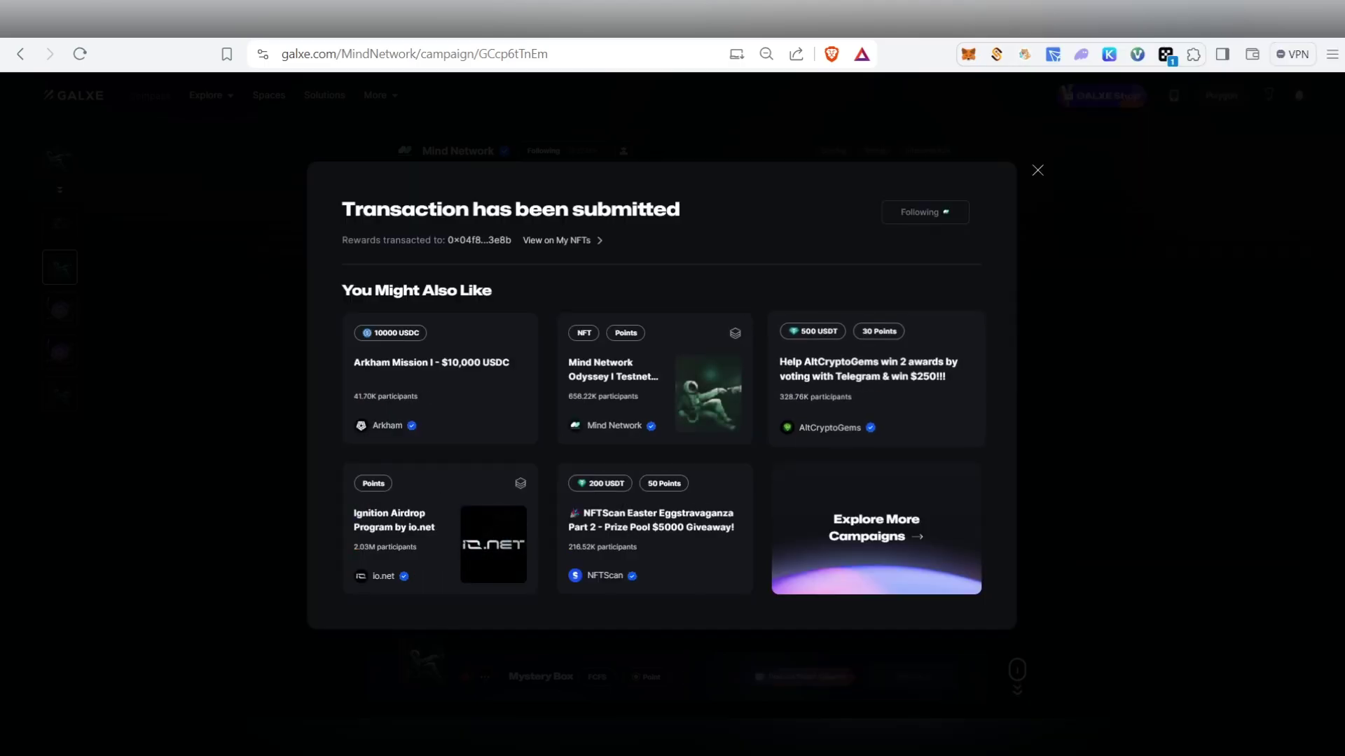
left_click_drag(343, 209, 681, 209)
left_click(1037, 171)
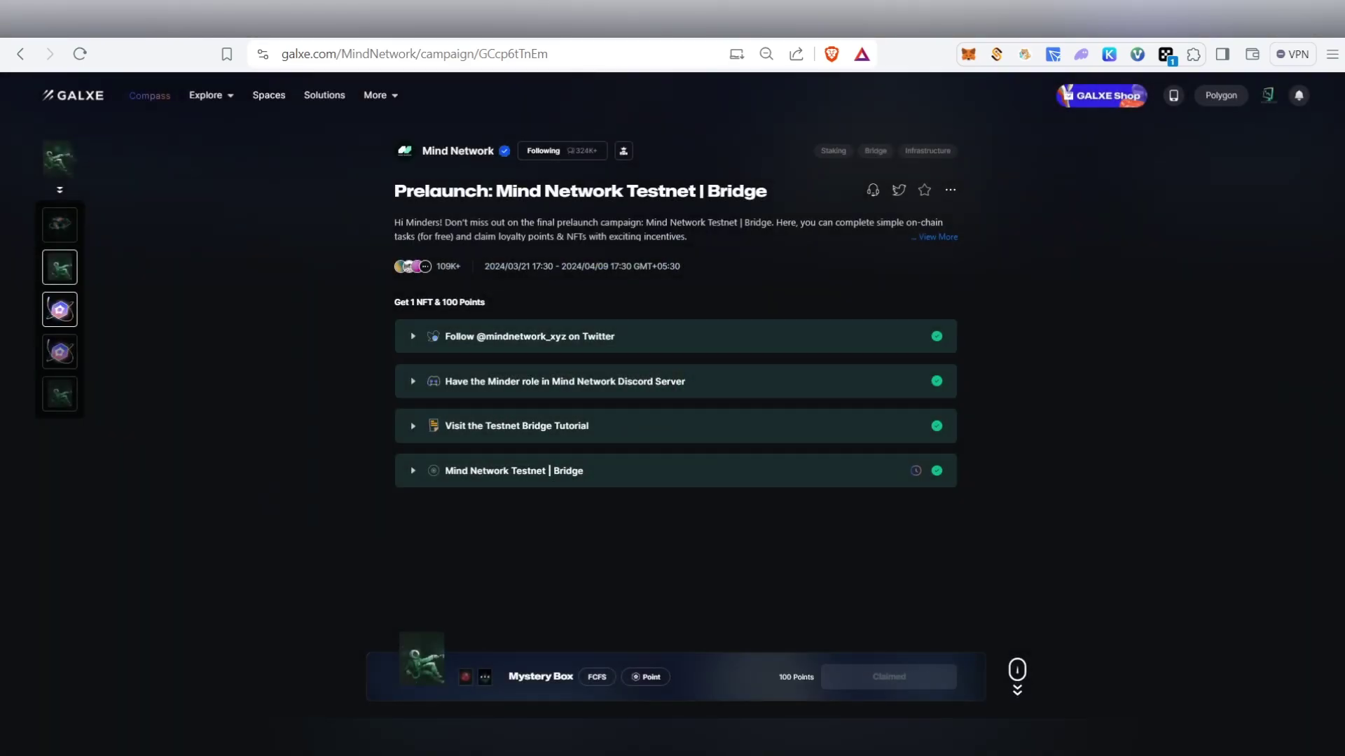
Review the Mind Testnet Integration Week 2: Ethereum Transfer campaign and the testnet's Transfer page, and claim the campaign's 40 Points.
left_click(59, 310)
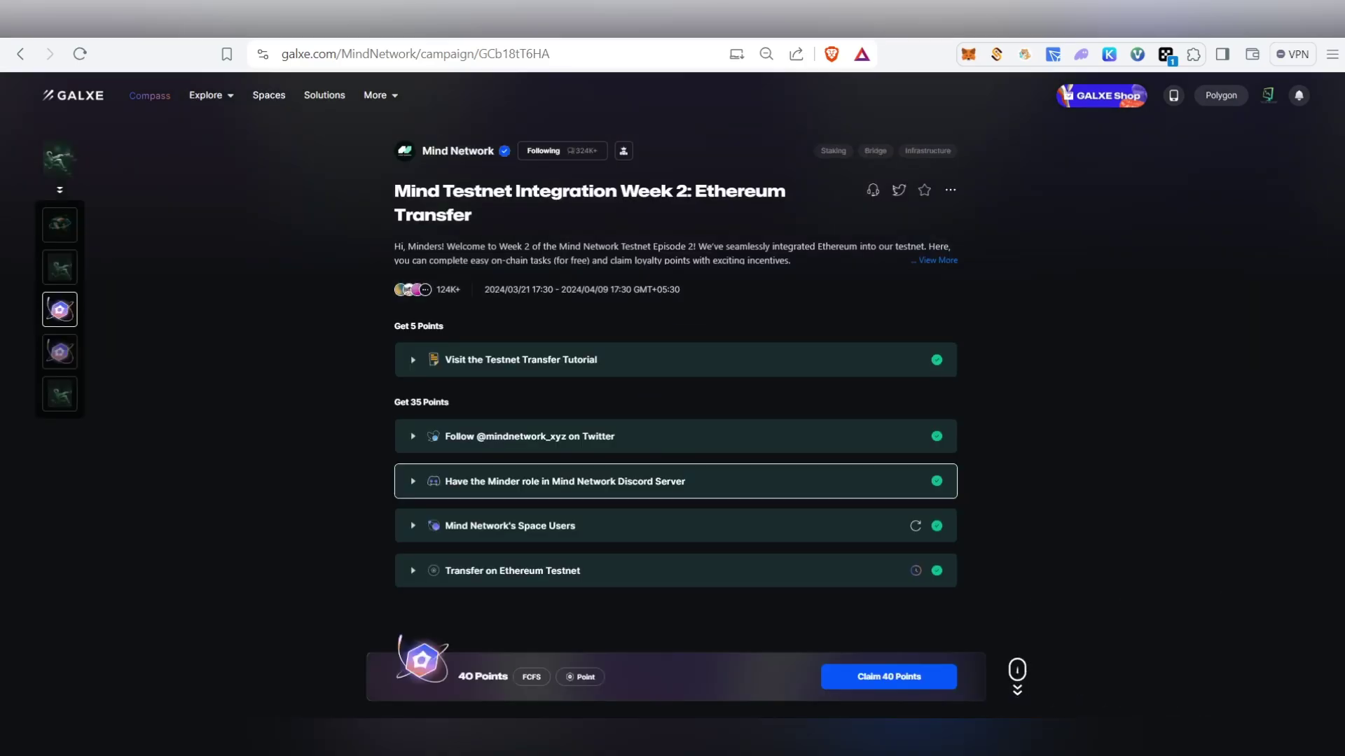
scroll(676, 482, "down", 2)
scroll(676, 482, "up", 1)
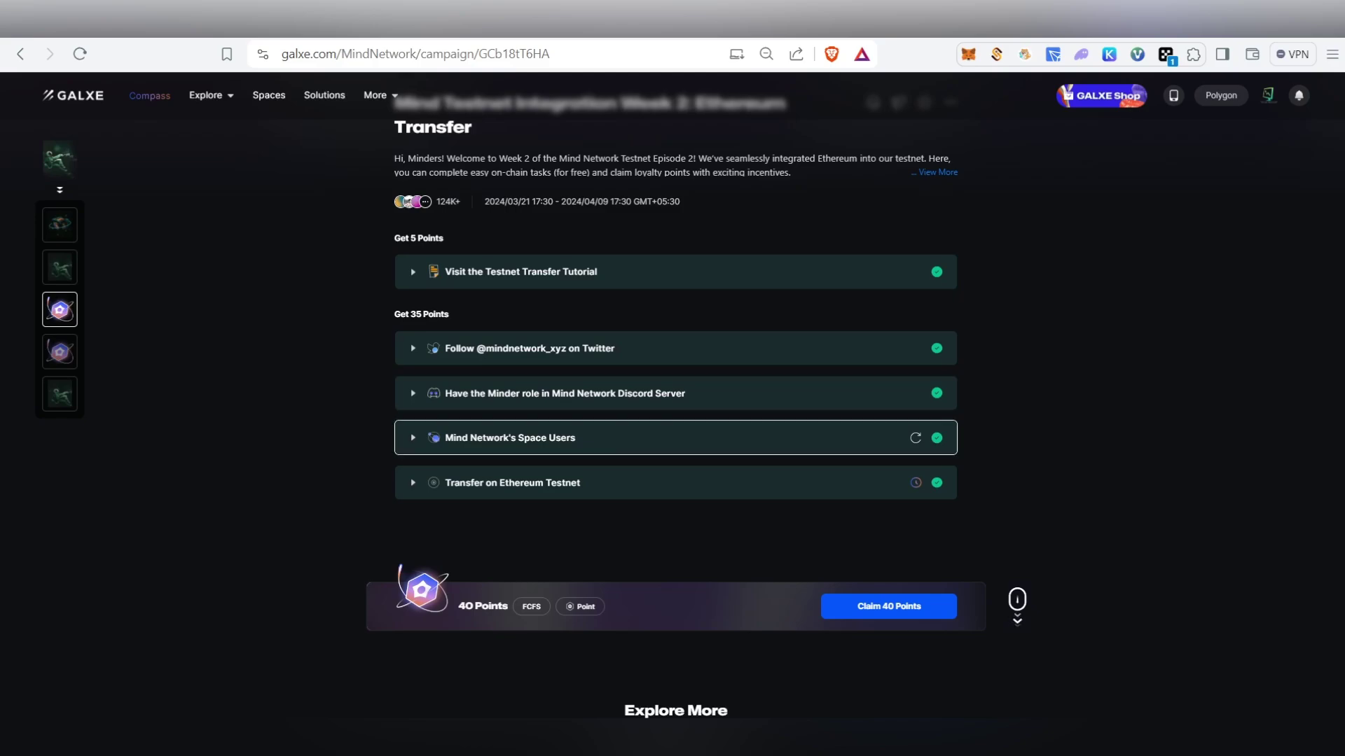
scroll(673, 438, "up", 1)
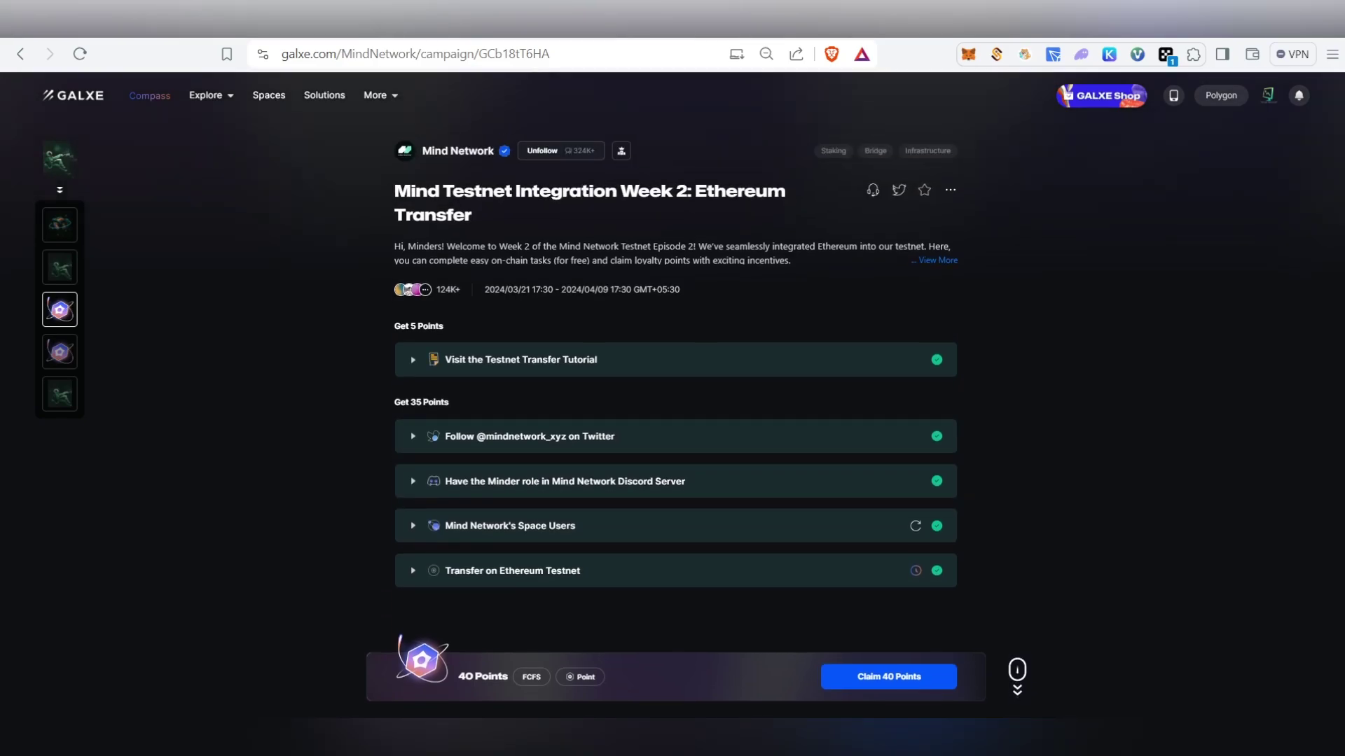
scroll(672, 526, "down", 2)
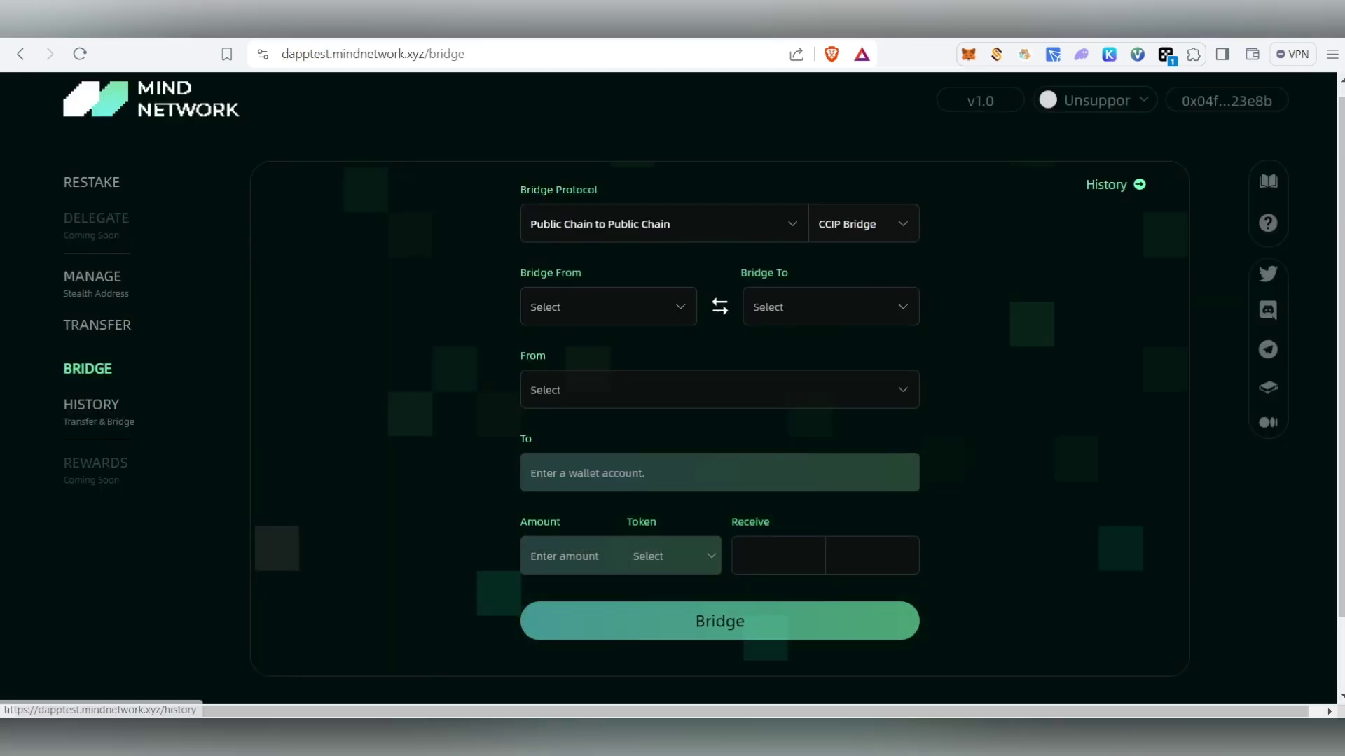
left_click(97, 325)
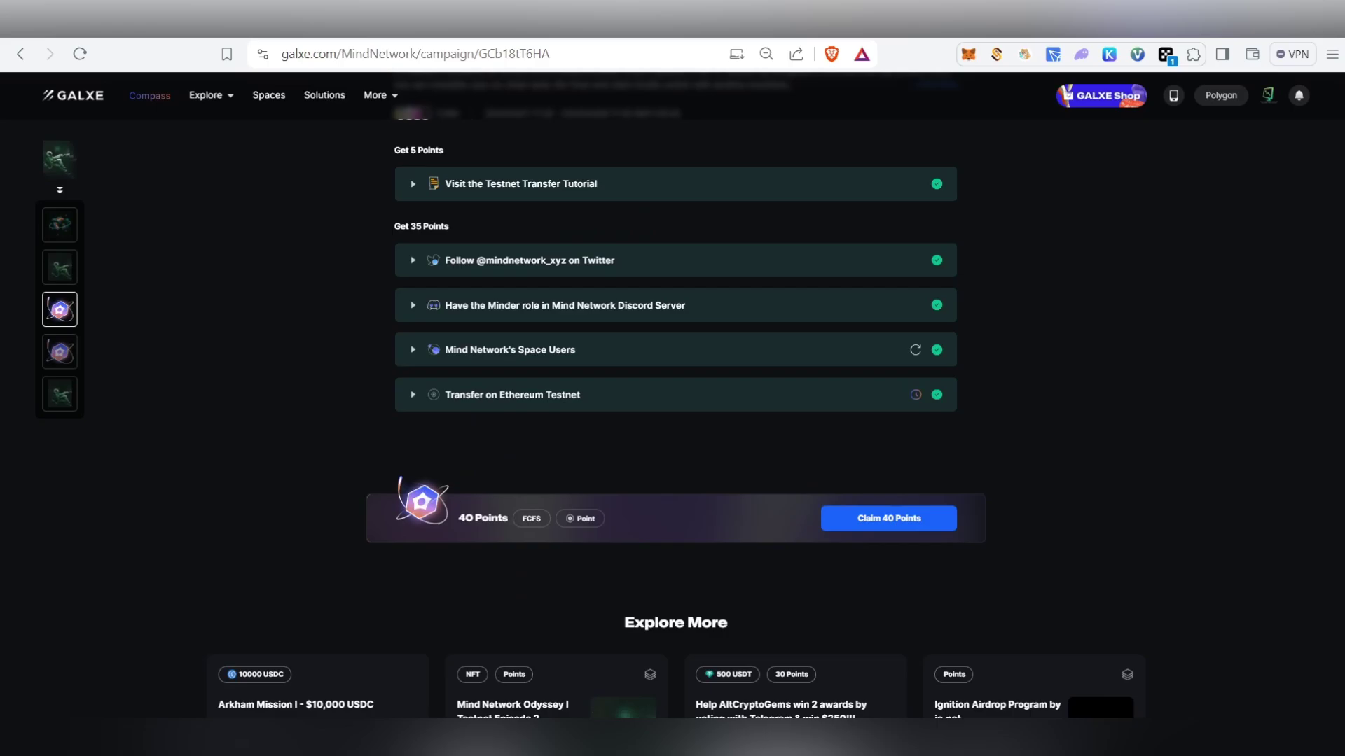
left_click(889, 518)
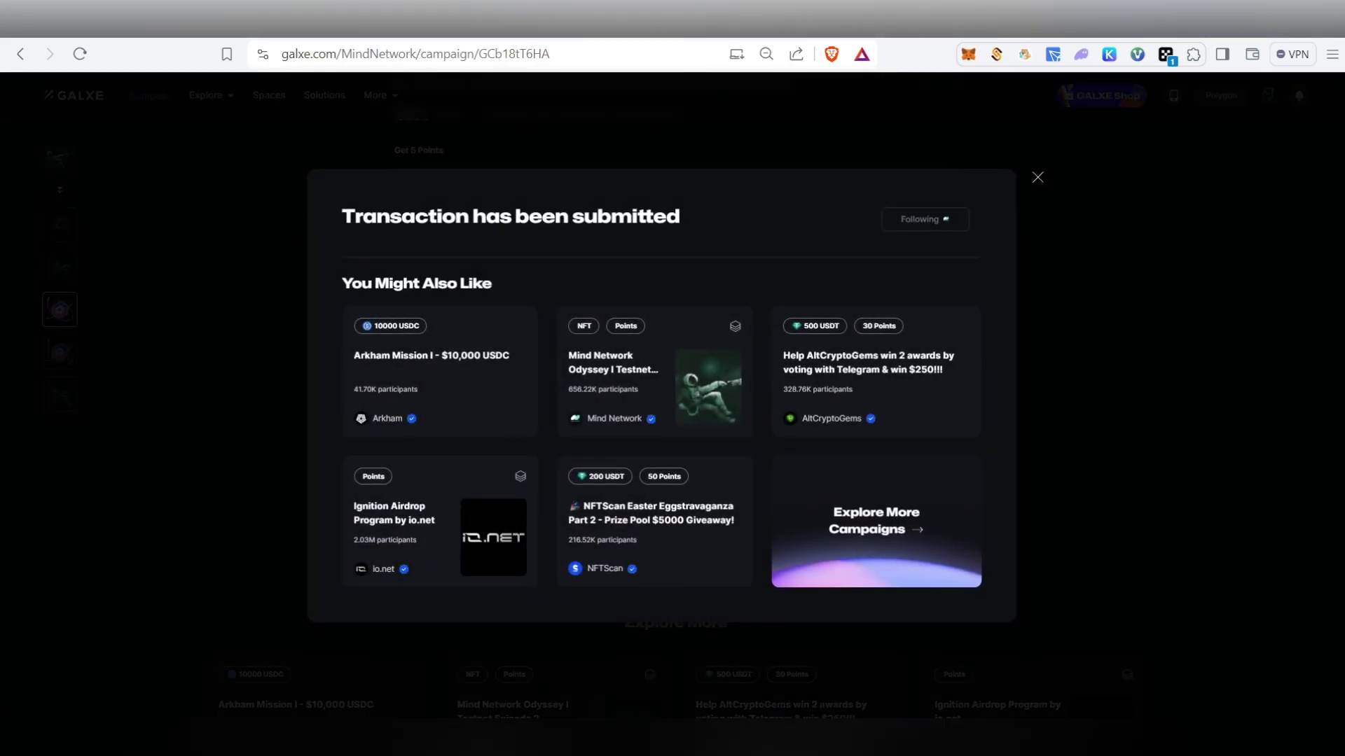
left_click(1037, 178)
Check the Week 1: Scroll & Linea & Arbitrum Transfer and Week 0 partnership campaigns, and revisit the Week 2 and Bridge campaigns.
left_click(59, 352)
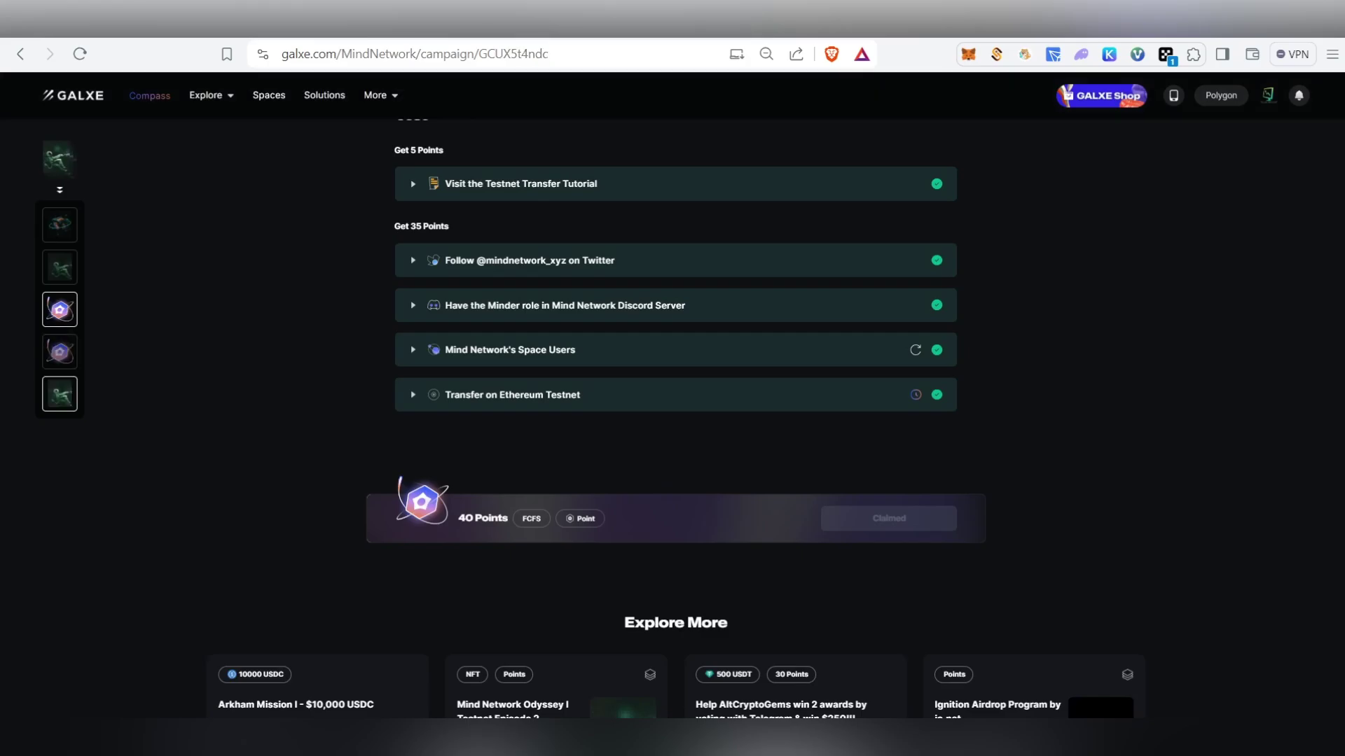
left_click(60, 352)
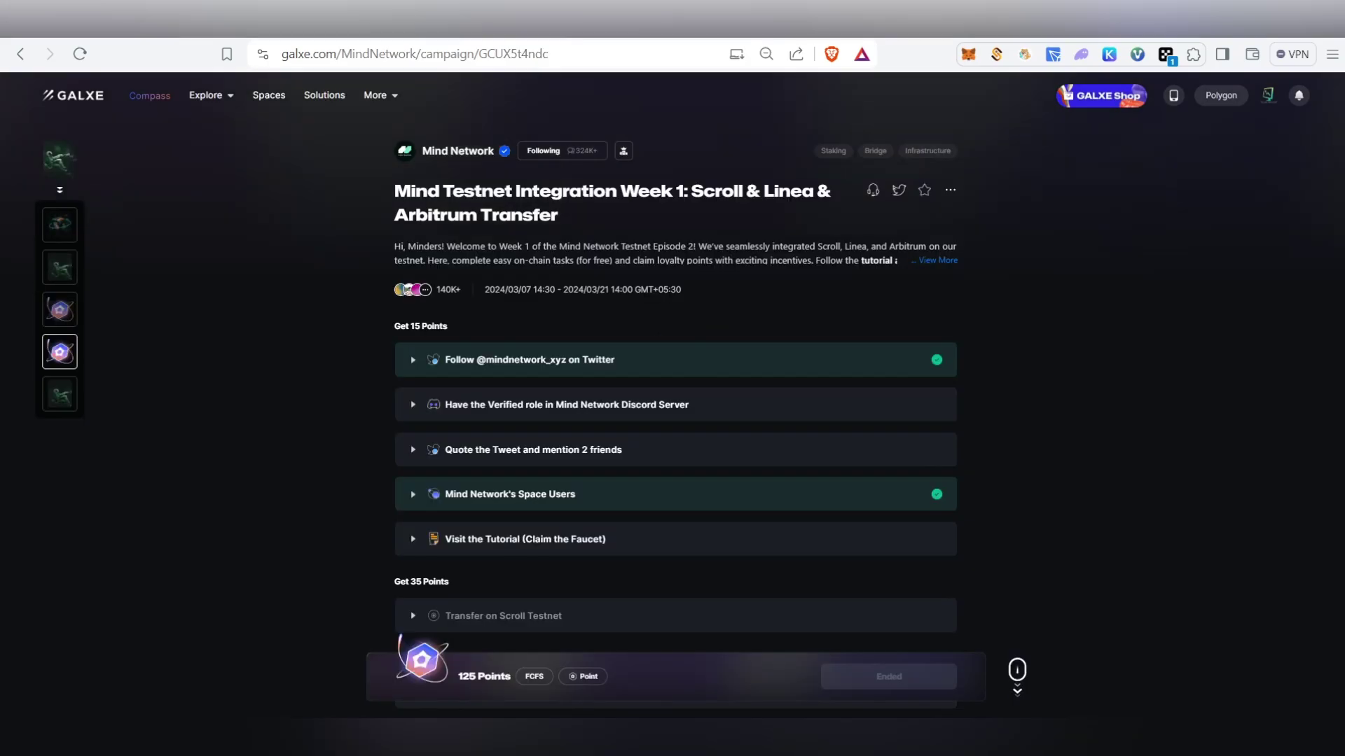
scroll(675, 448, "down", 2)
scroll(676, 448, "up", 2)
left_click(60, 394)
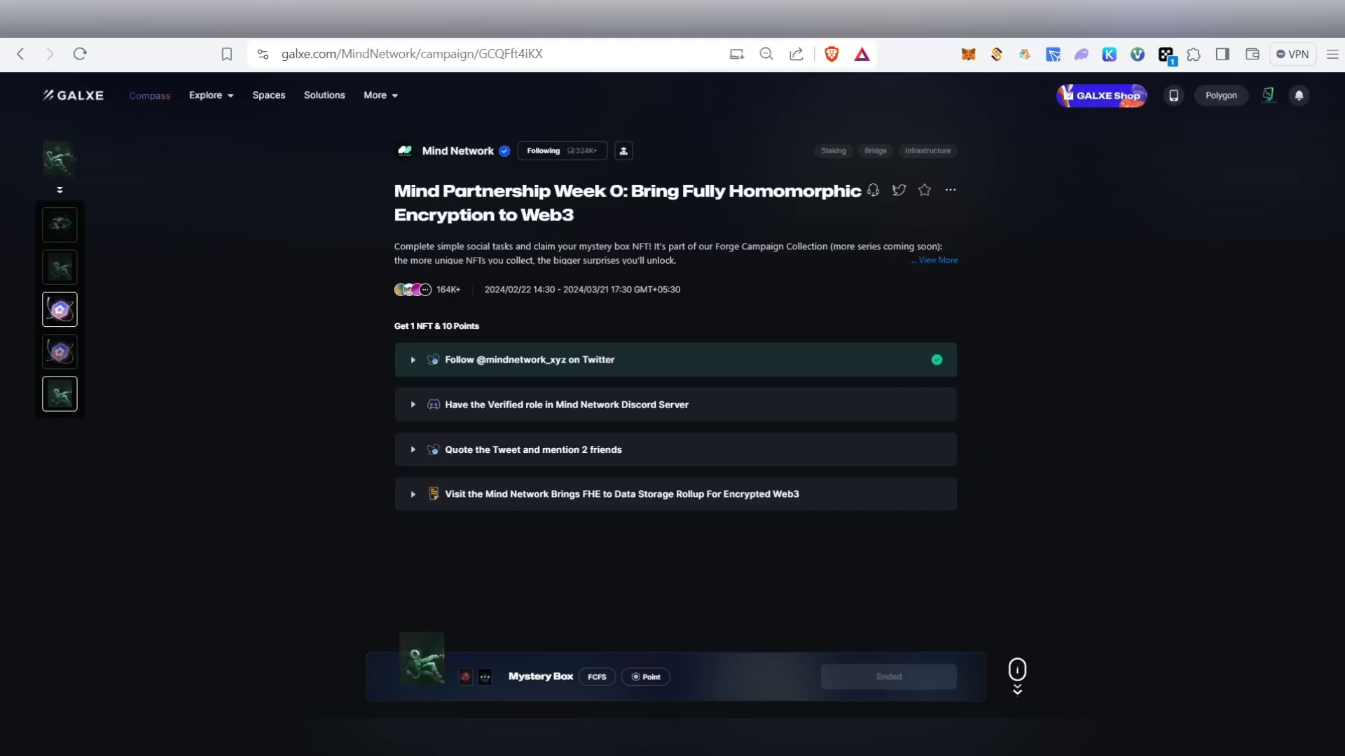
left_click(60, 309)
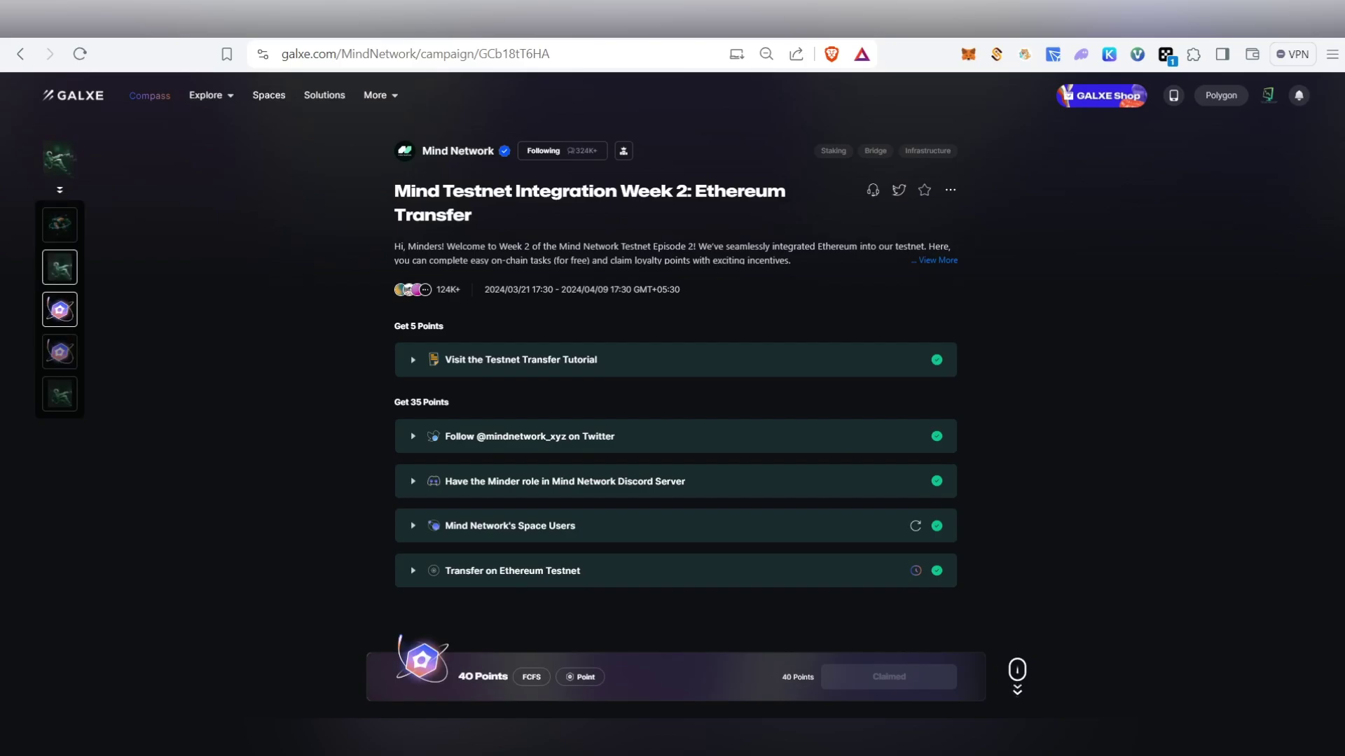
left_click(59, 267)
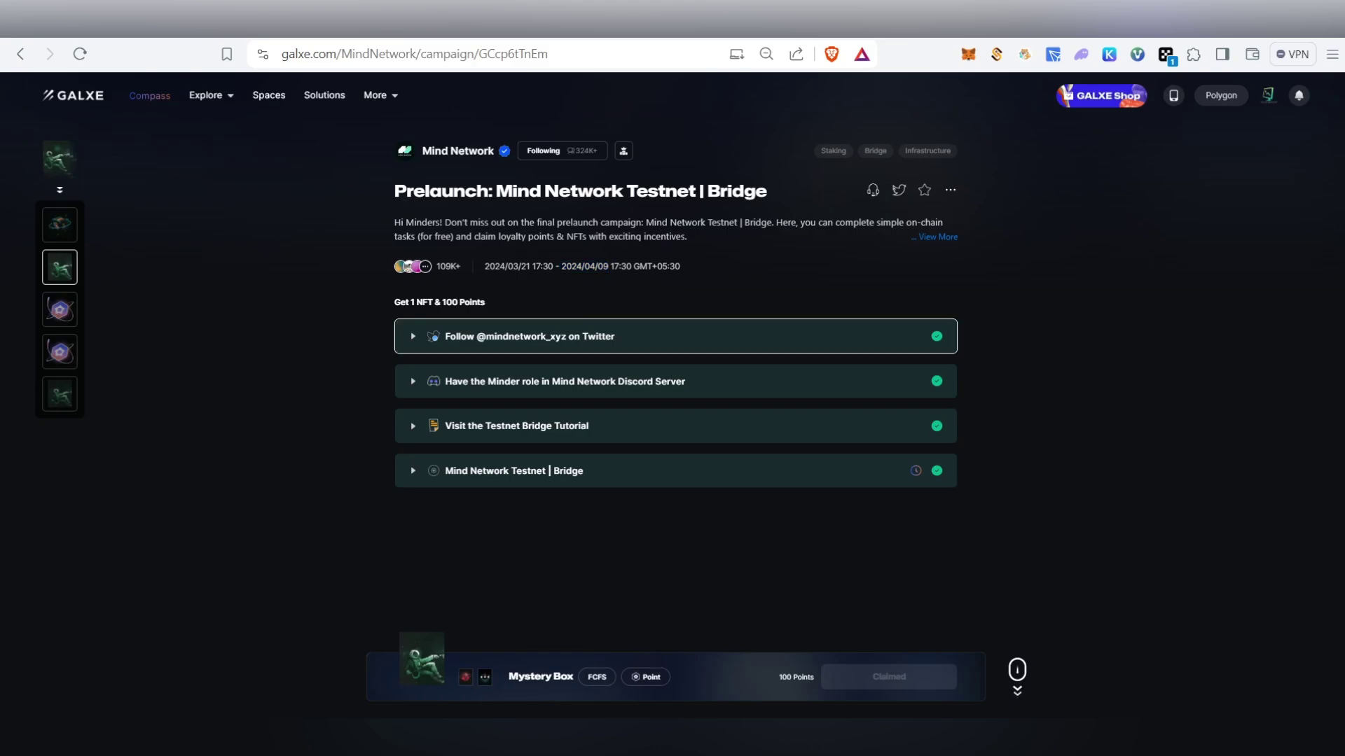
left_click(690, 269)
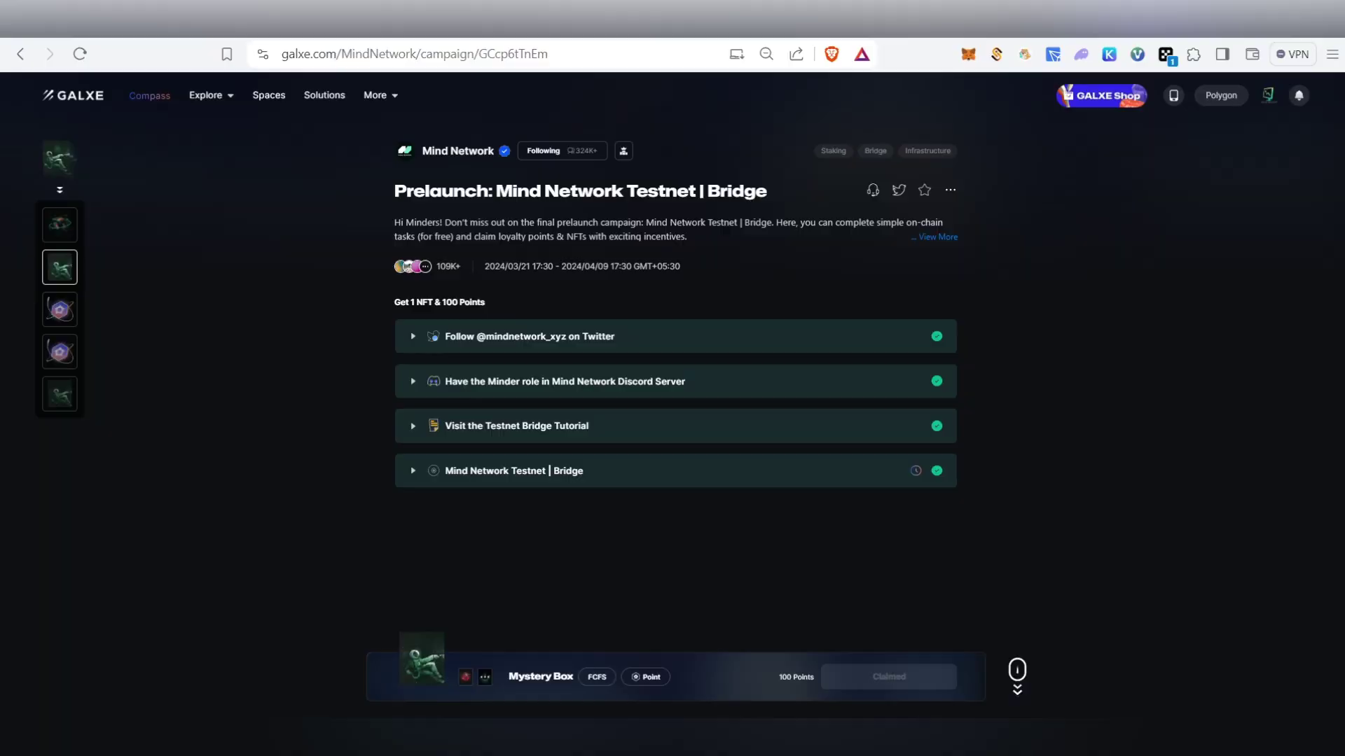
Switch to Mind Network's Zealy questboard, look through its quests, and return to the Bridge campaign on Galxe.
key("ctrl+Tab")
scroll(798, 423, "down", 5)
scroll(798, 422, "up", 5)
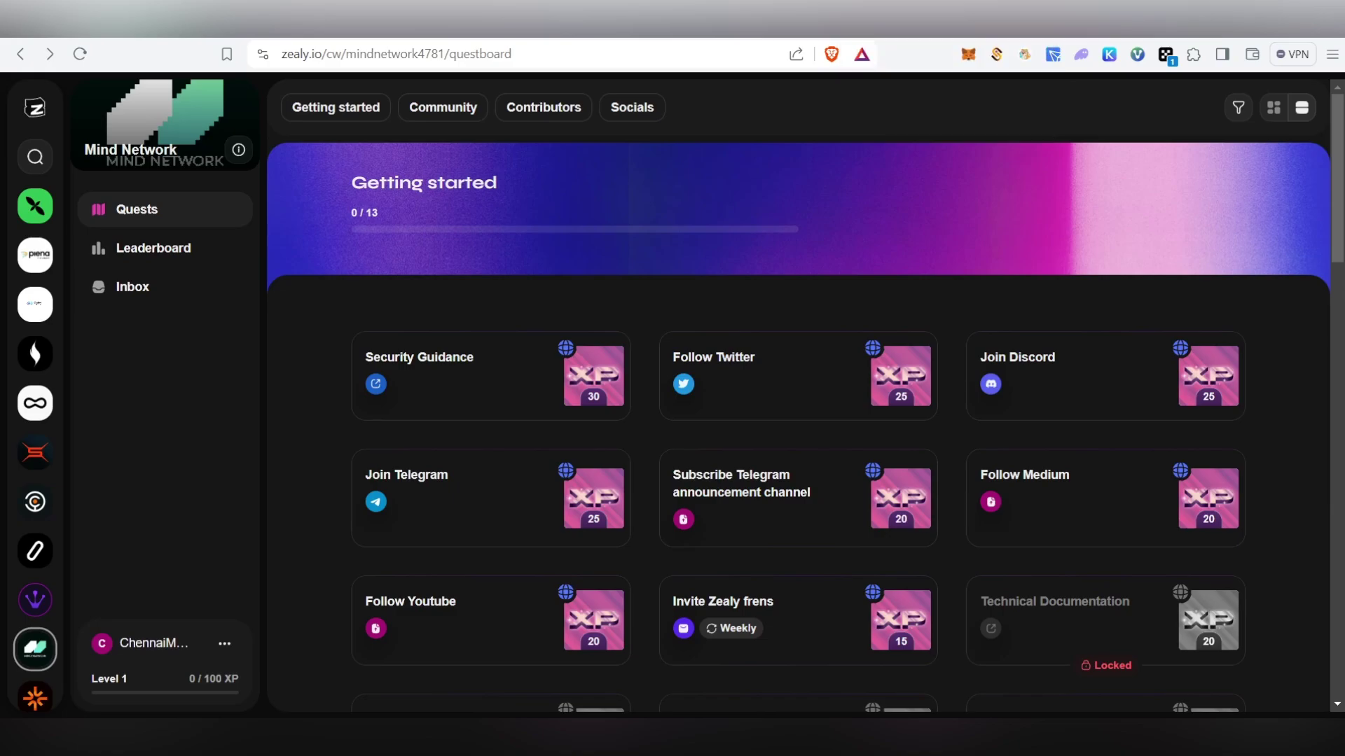
scroll(798, 490, "down", 3)
scroll(799, 491, "up", 3)
key("ctrl+shift+Tab")
key("ctrl+shift+Tab")
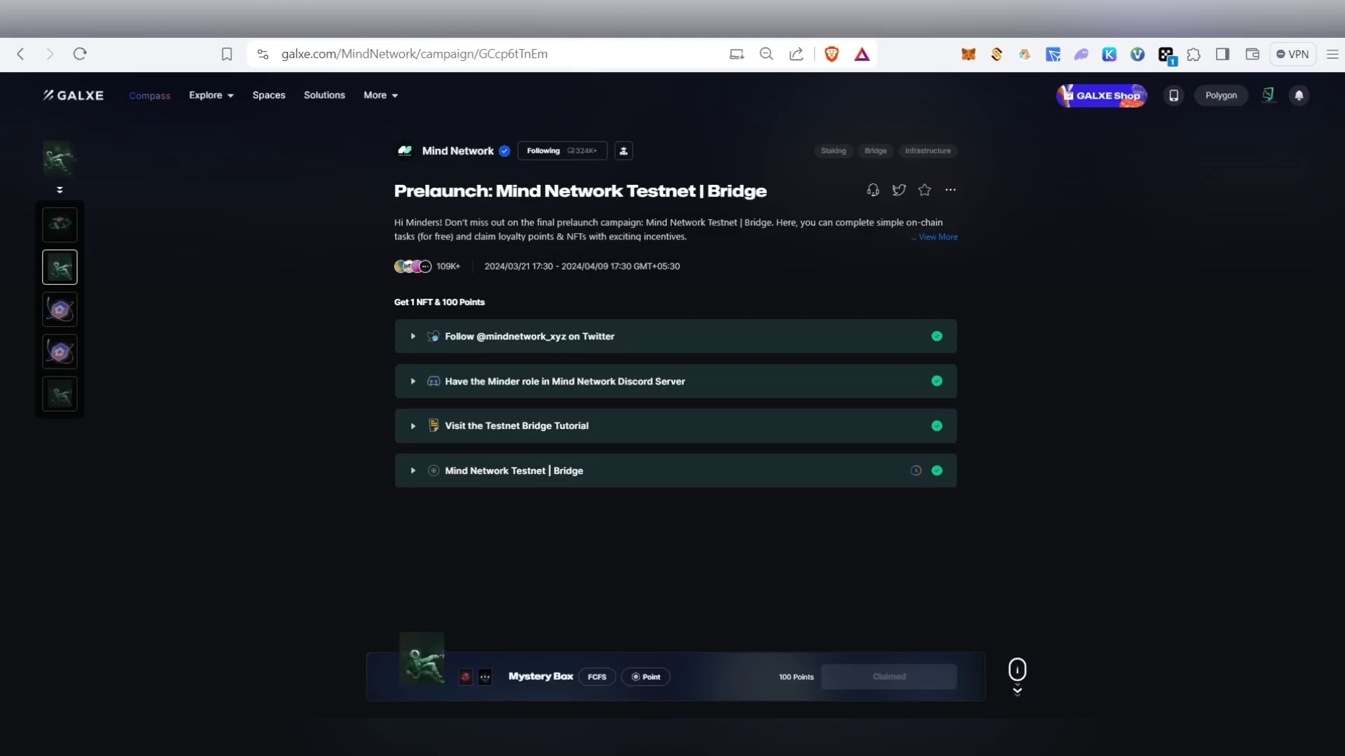